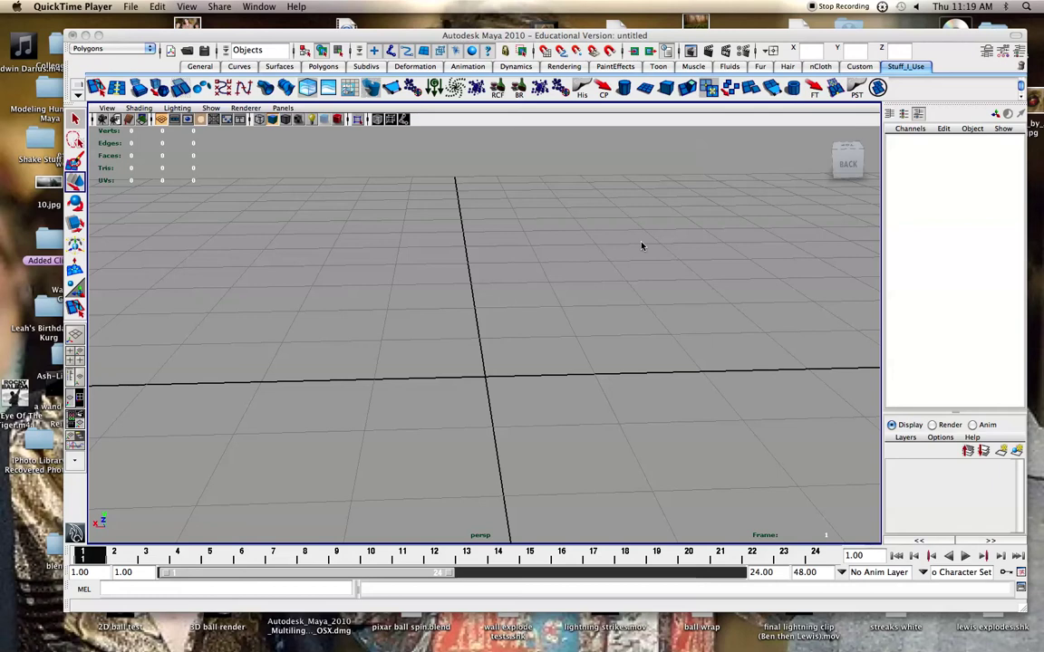
# - Switch to Maya and reposition its window just beneath the menu bar
pyautogui.click(642, 245)
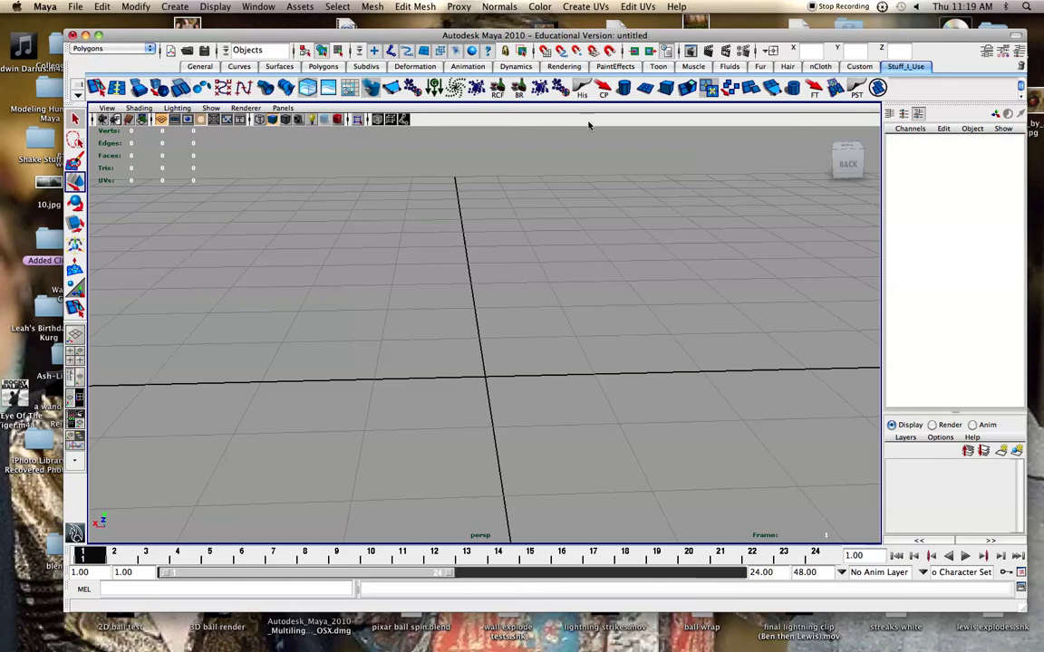
pyautogui.moveTo(559, 38); pyautogui.dragTo(533, 18)
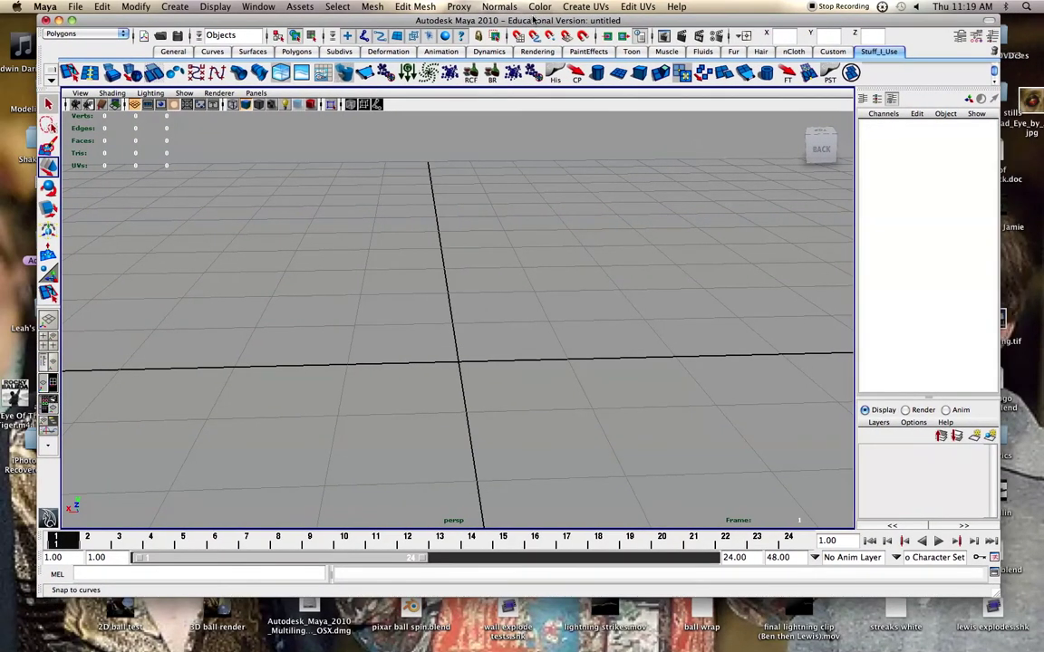
pyautogui.scroll(-5, 528, 264)
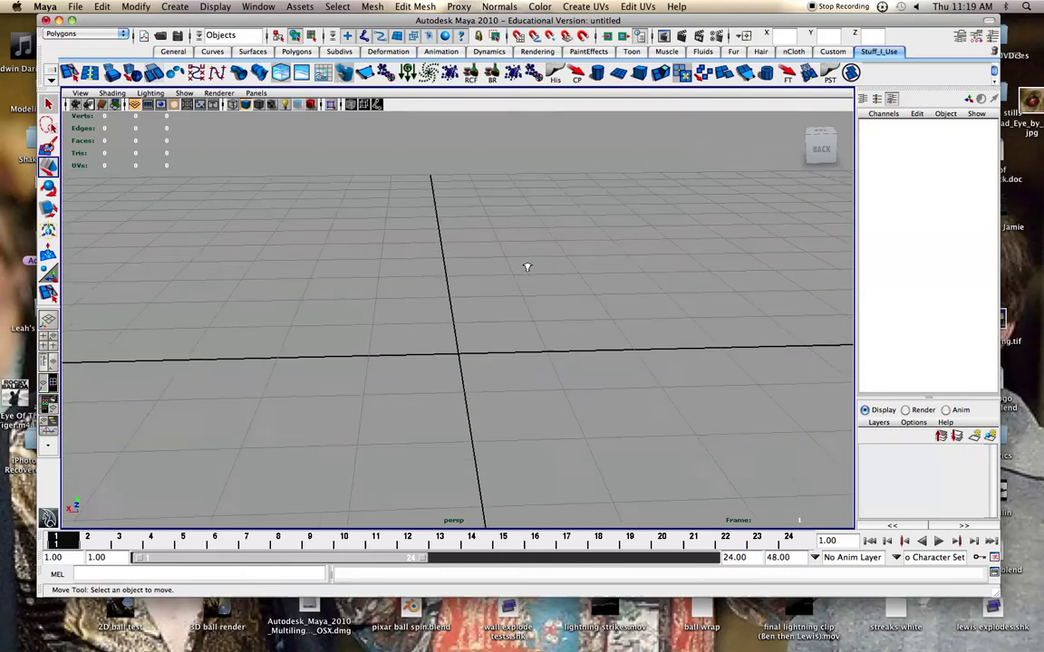
pyautogui.keyDown('alt'); pyautogui.moveTo(528, 264); pyautogui.dragTo(507, 294); pyautogui.keyUp('alt')
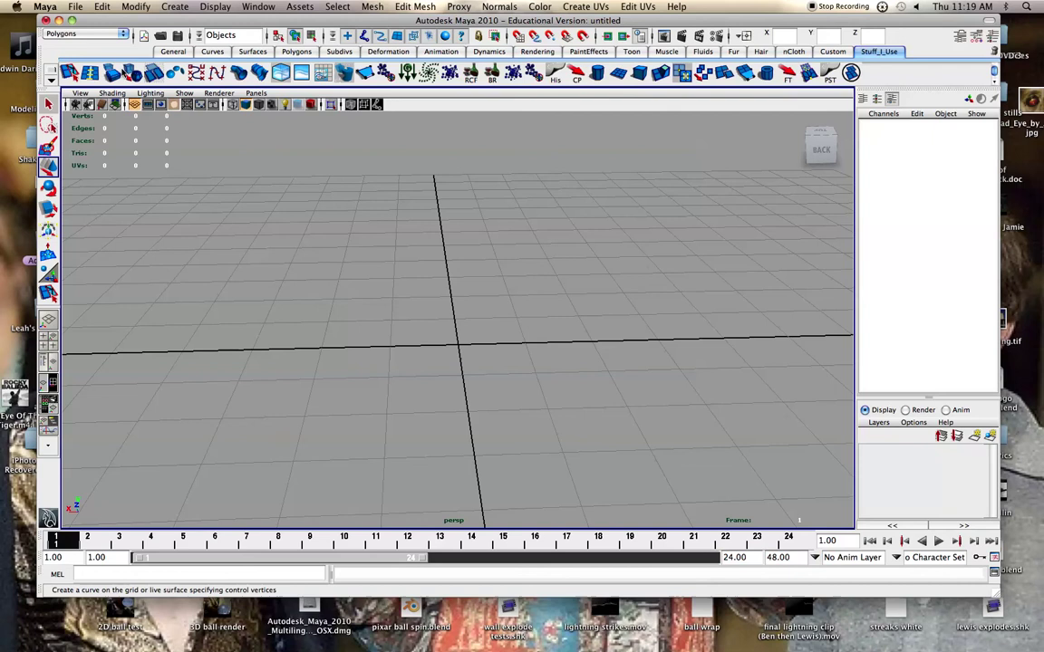
pyautogui.click(298, 52)
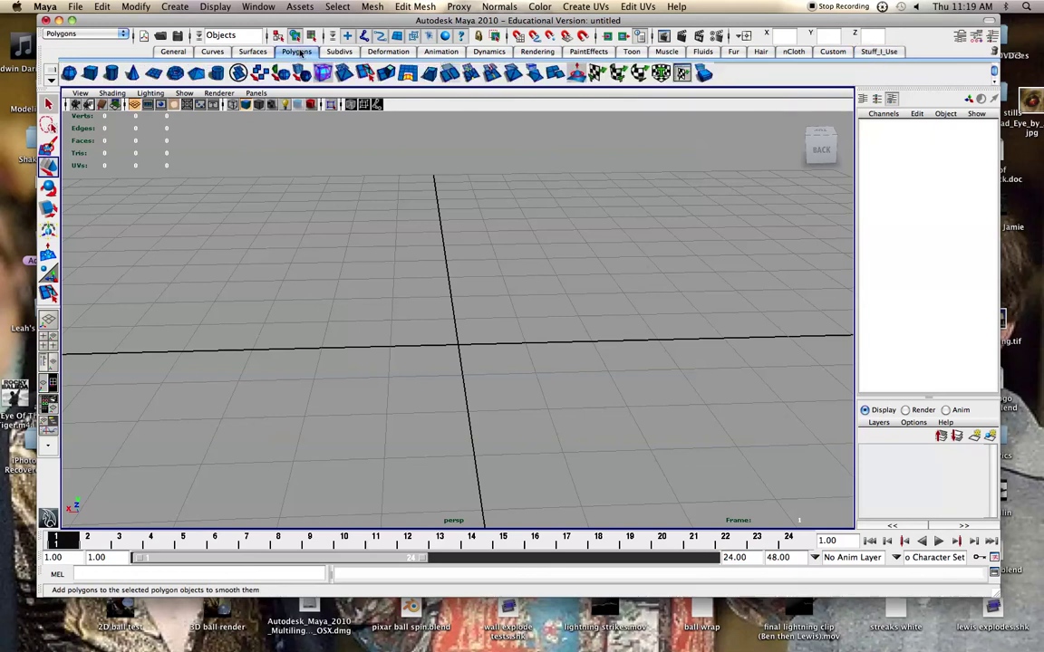
pyautogui.click(91, 75)
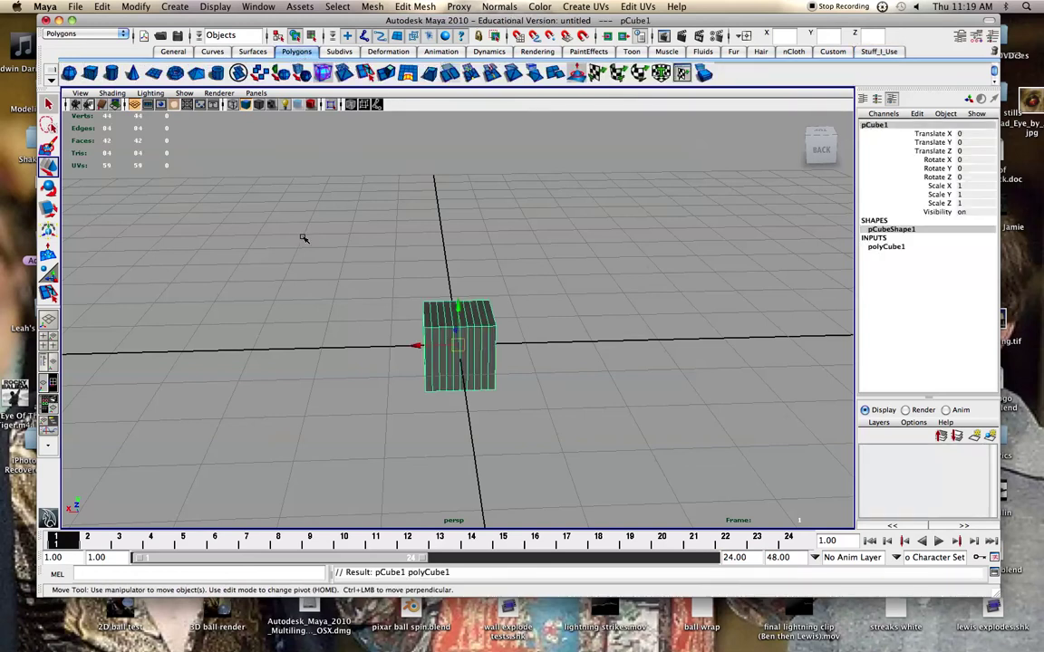
pyautogui.scroll(3, 315, 245)
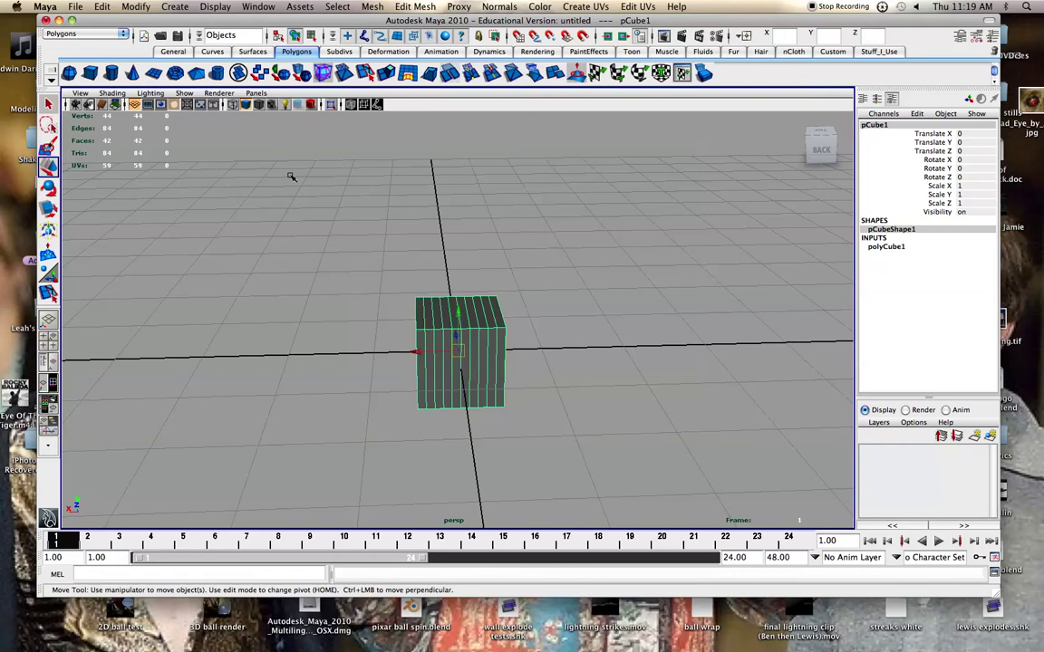
pyautogui.press('Delete')
# - Create a polygon cube with its width divisions set to 1 in the cube options
pyautogui.click(177, 10)
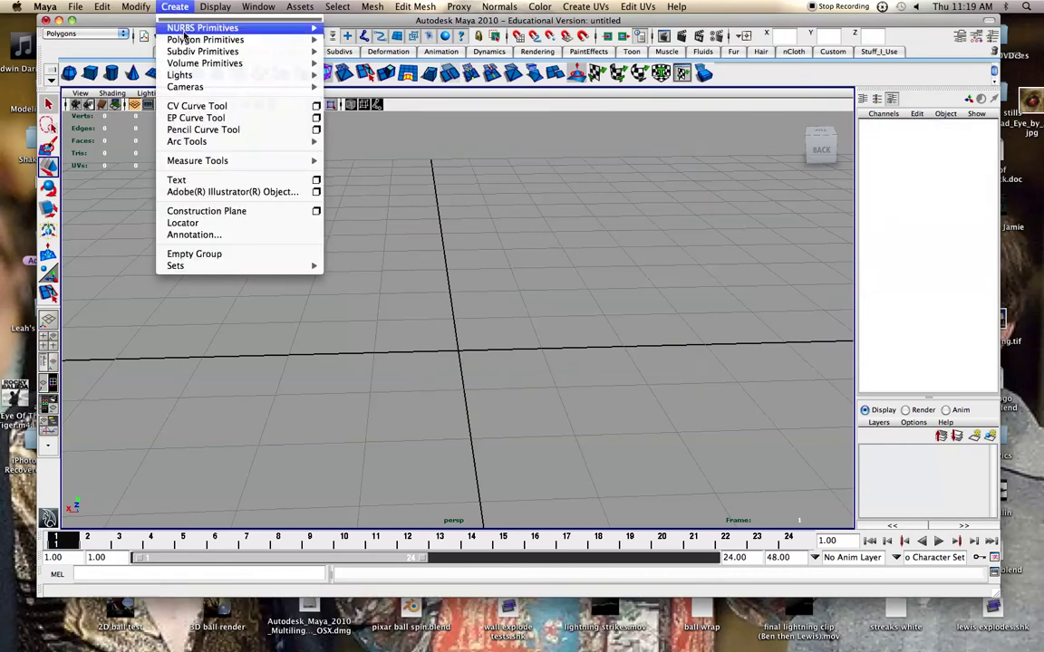
pyautogui.moveTo(185, 41)
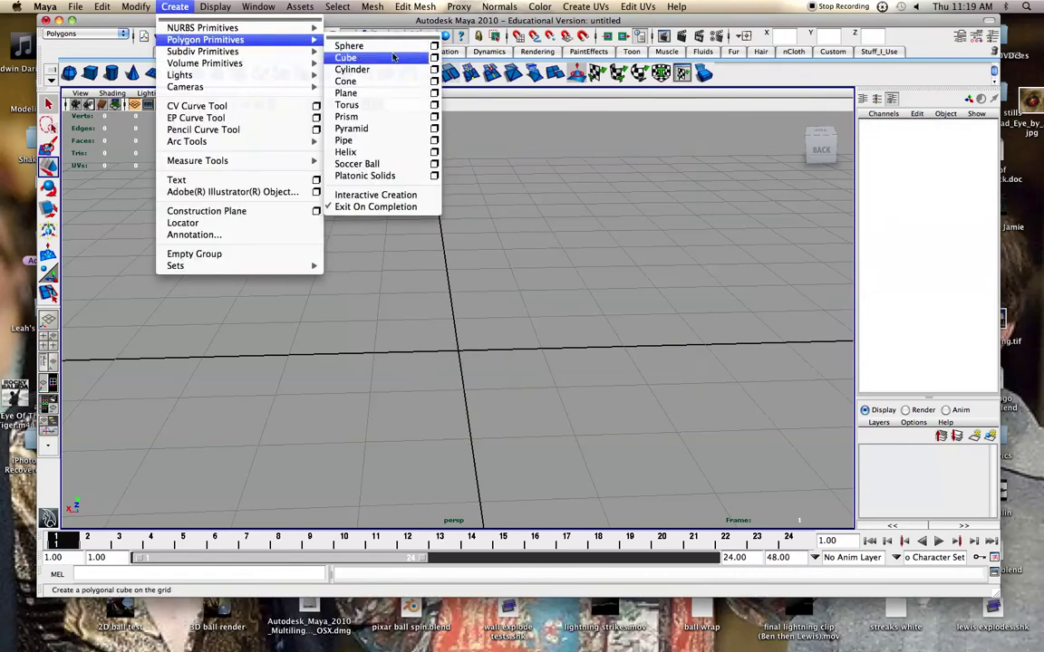
pyautogui.click(435, 58)
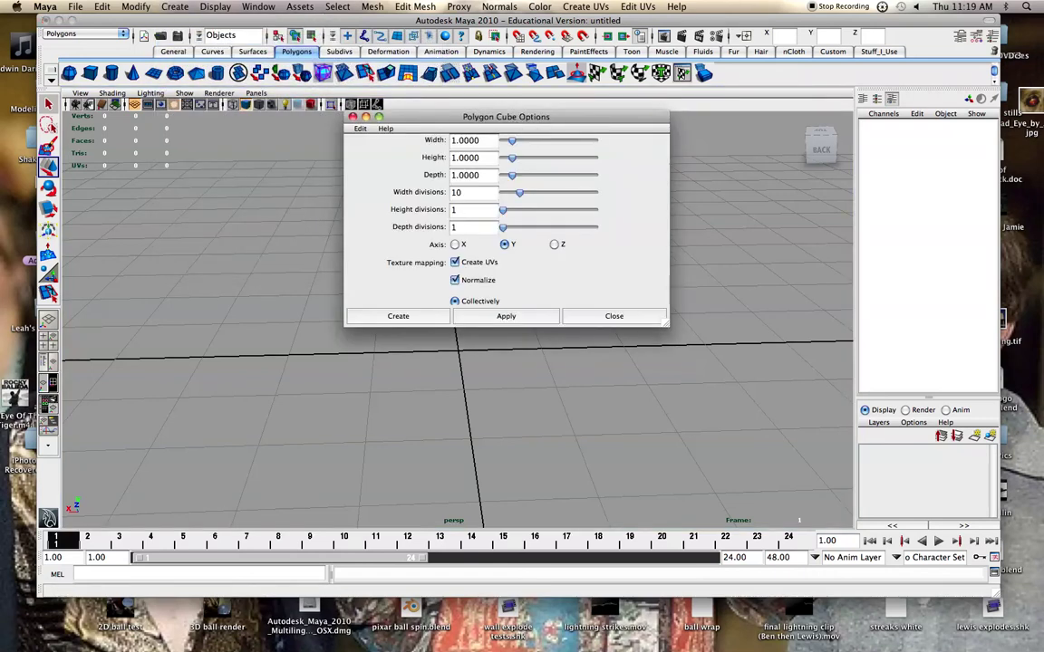
pyautogui.doubleClick(457, 193)
pyautogui.write('1')
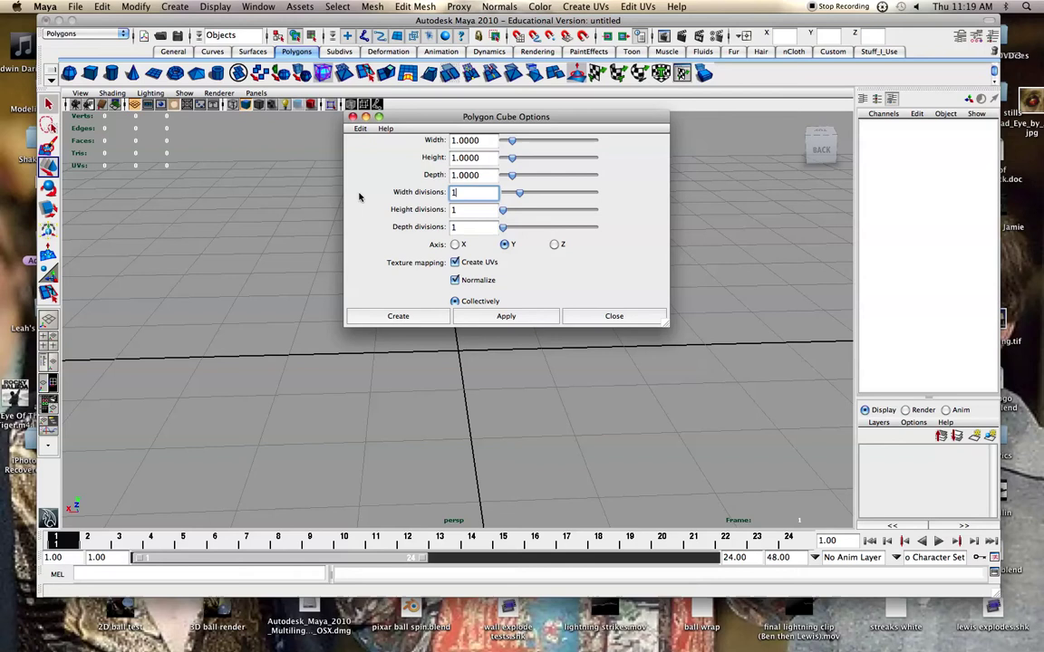
pyautogui.moveTo(385, 116); pyautogui.dragTo(380, 109)
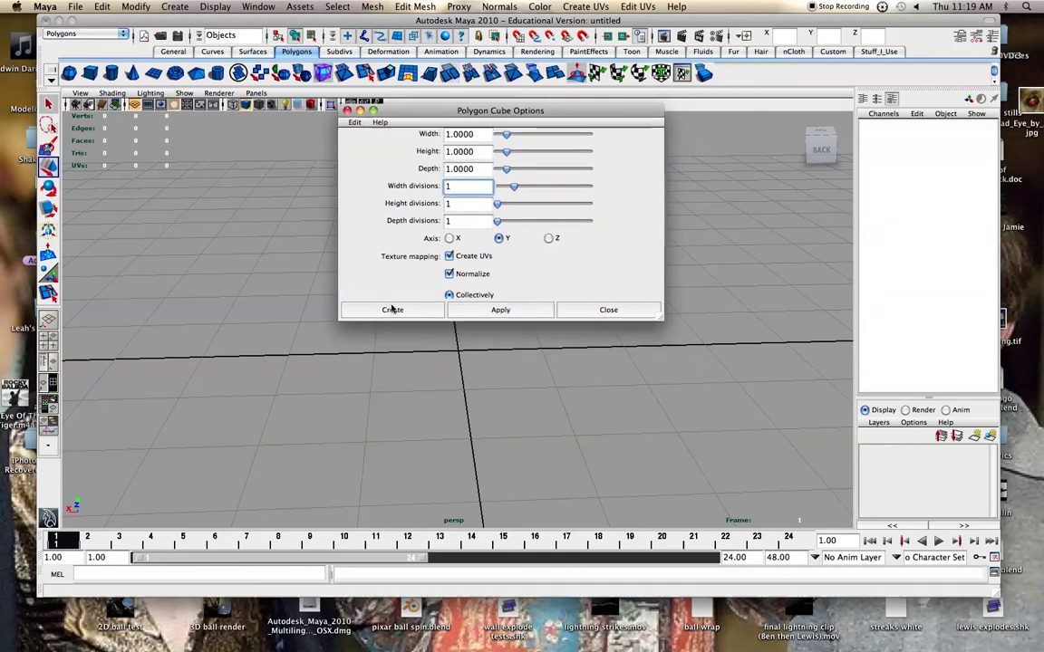
pyautogui.click(391, 309)
# - Duplicate the cube, move the copy to about -1.482 in X, and repeat the duplicate with the same offset for a row of three
pyautogui.keyDown('alt'); pyautogui.moveTo(381, 309); pyautogui.dragTo(382, 309); pyautogui.keyUp('alt')
pyautogui.hotkey('ctrl', 'd')
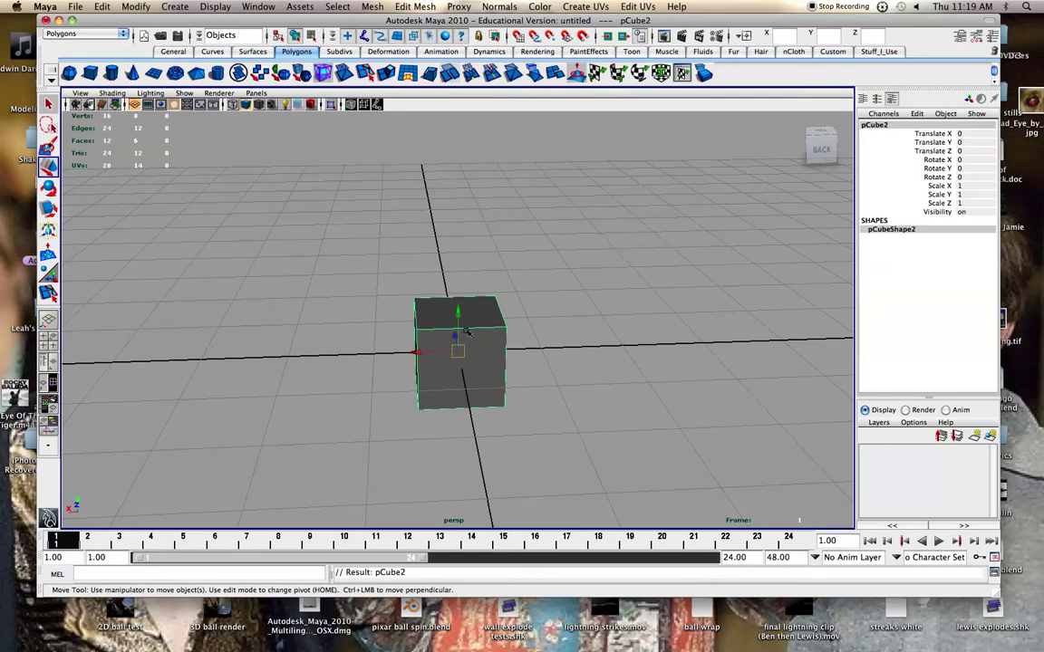
pyautogui.moveTo(419, 353); pyautogui.dragTo(542, 356)
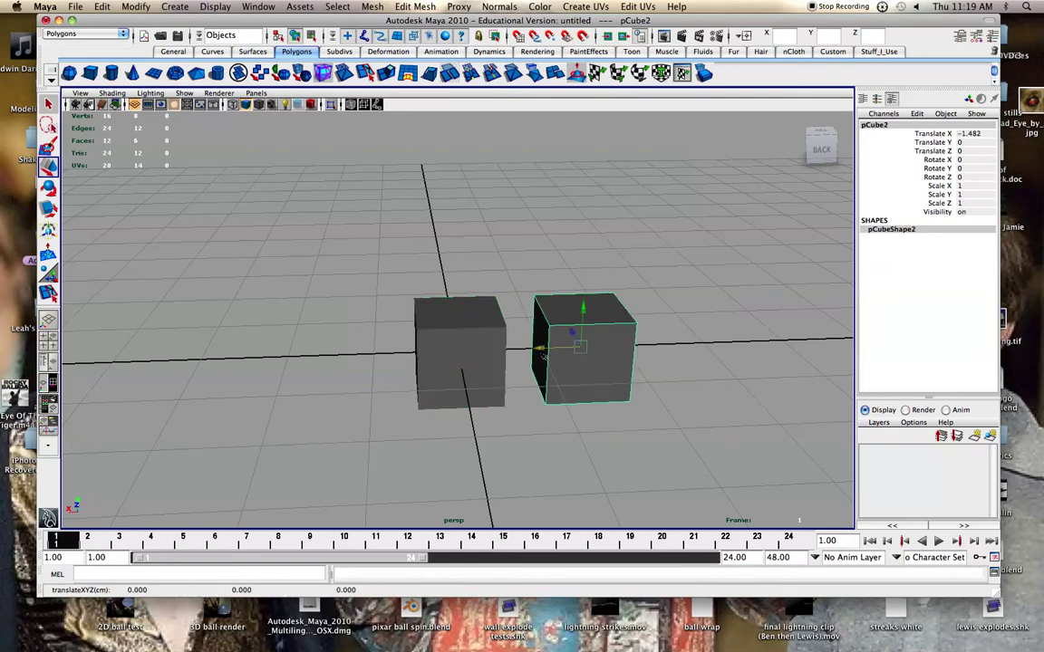
pyautogui.hotkey('shift', 'd')
pyautogui.click(521, 250)
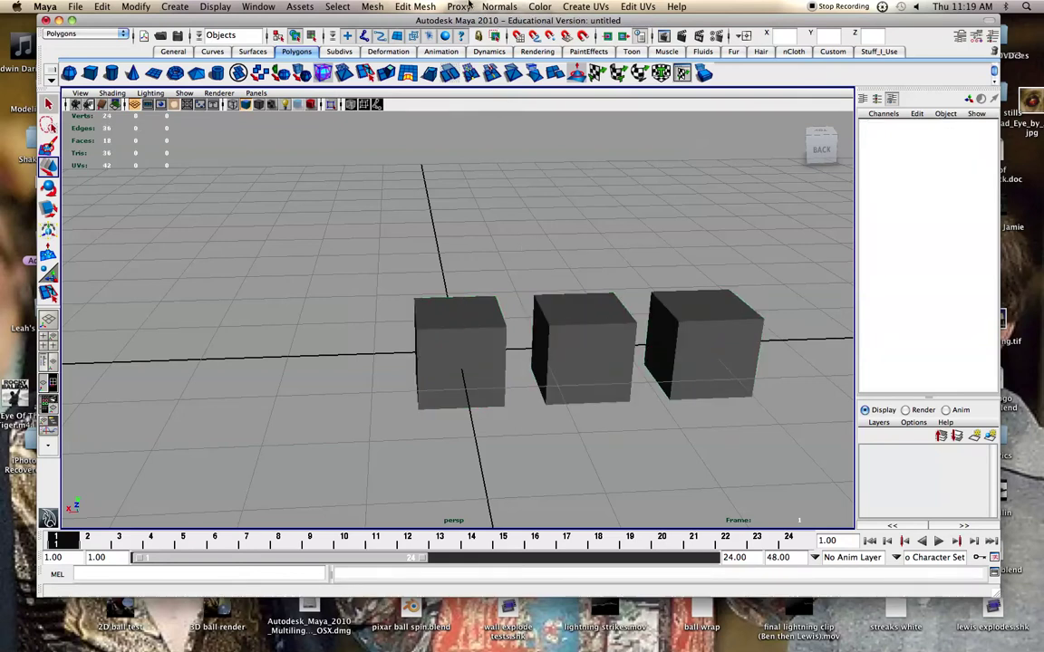
# - Reposition the window and display the Stuff_I_Use shelf
pyautogui.moveTo(469, 21); pyautogui.dragTo(443, 23)
pyautogui.click(853, 51)
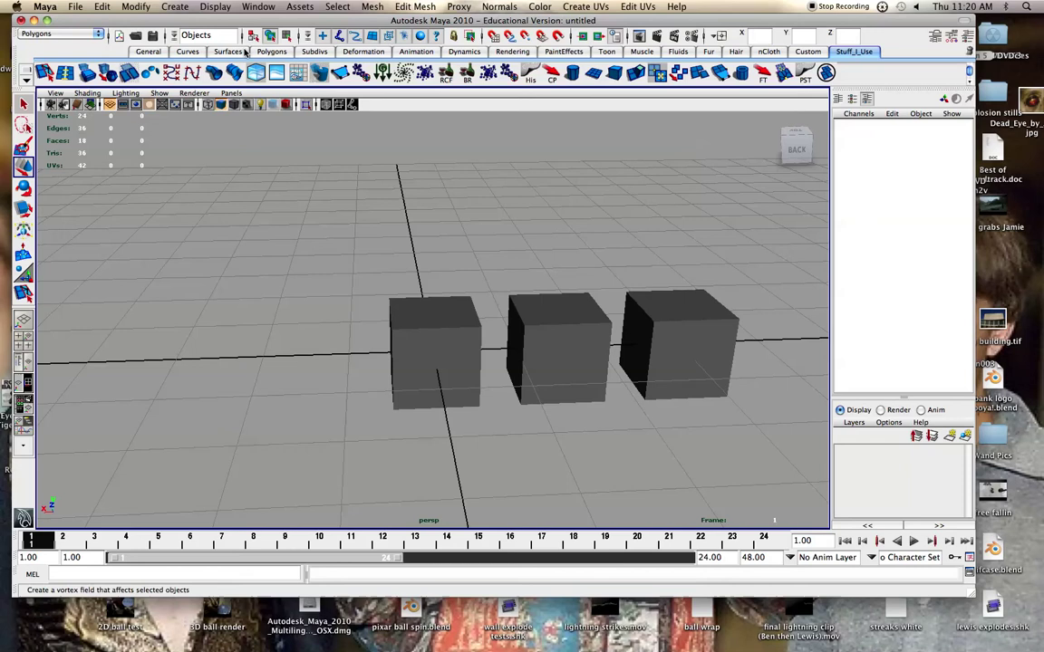
pyautogui.click(28, 80)
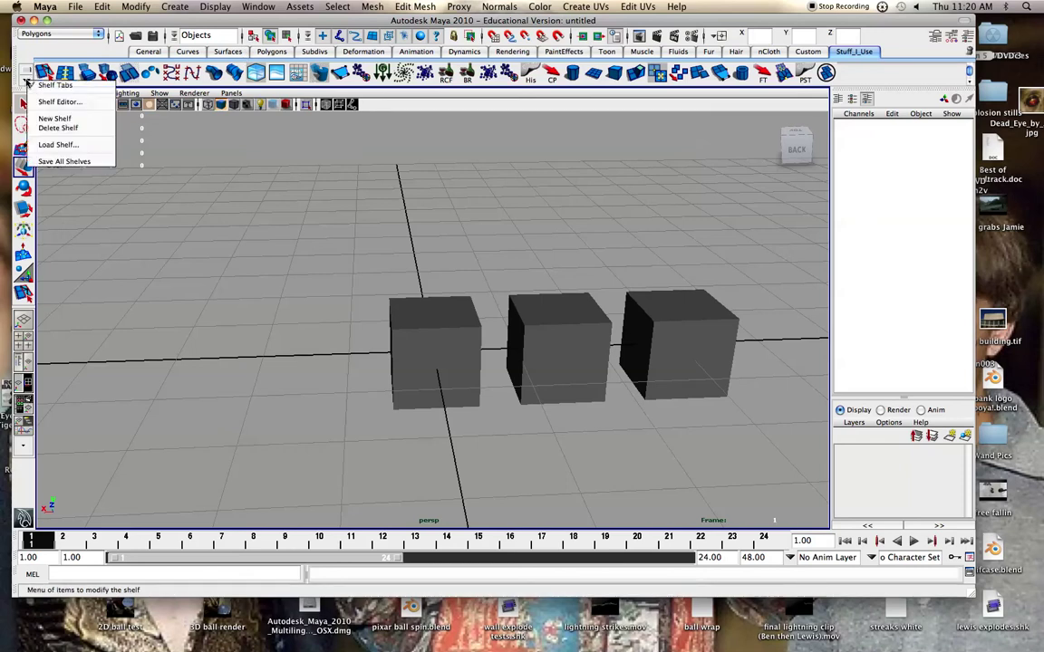
pyautogui.click(27, 81)
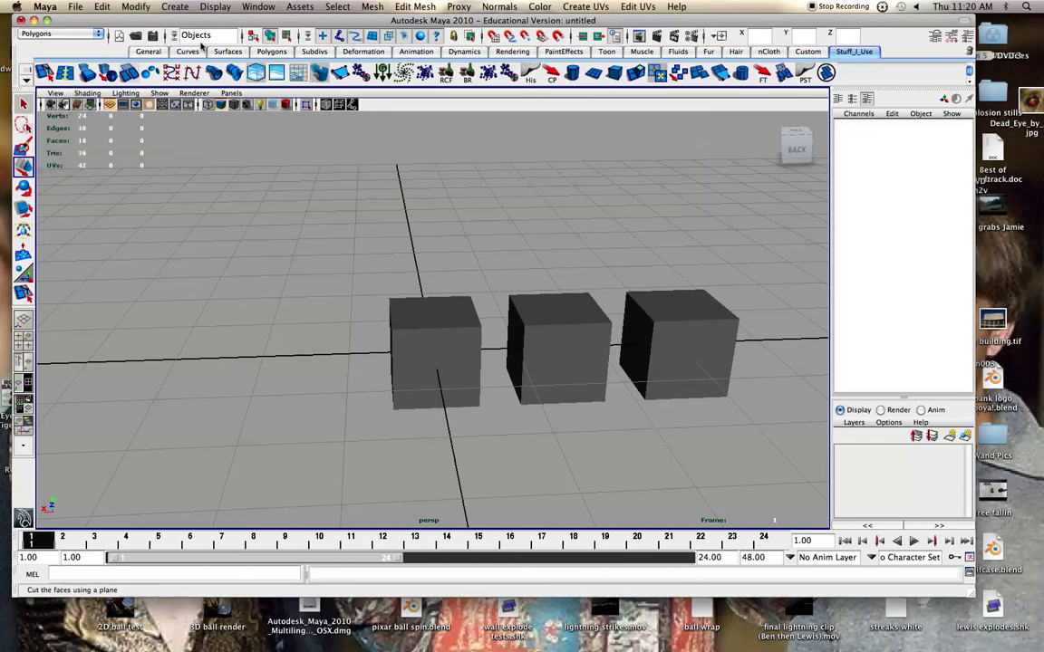
pyautogui.click(276, 6)
pyautogui.moveTo(284, 54)
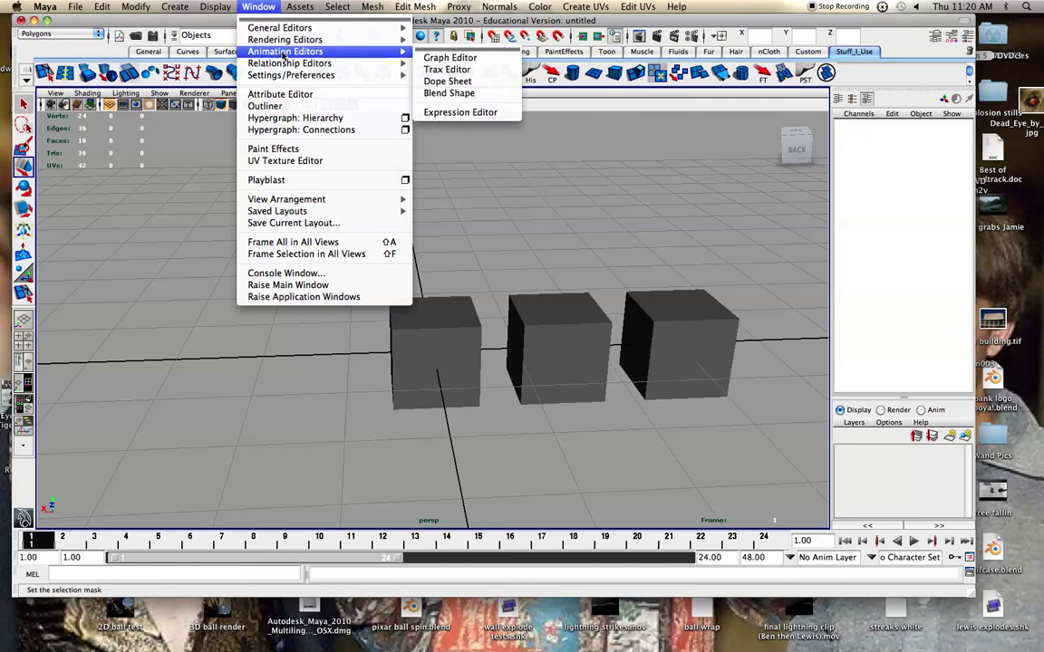
pyautogui.click(277, 5)
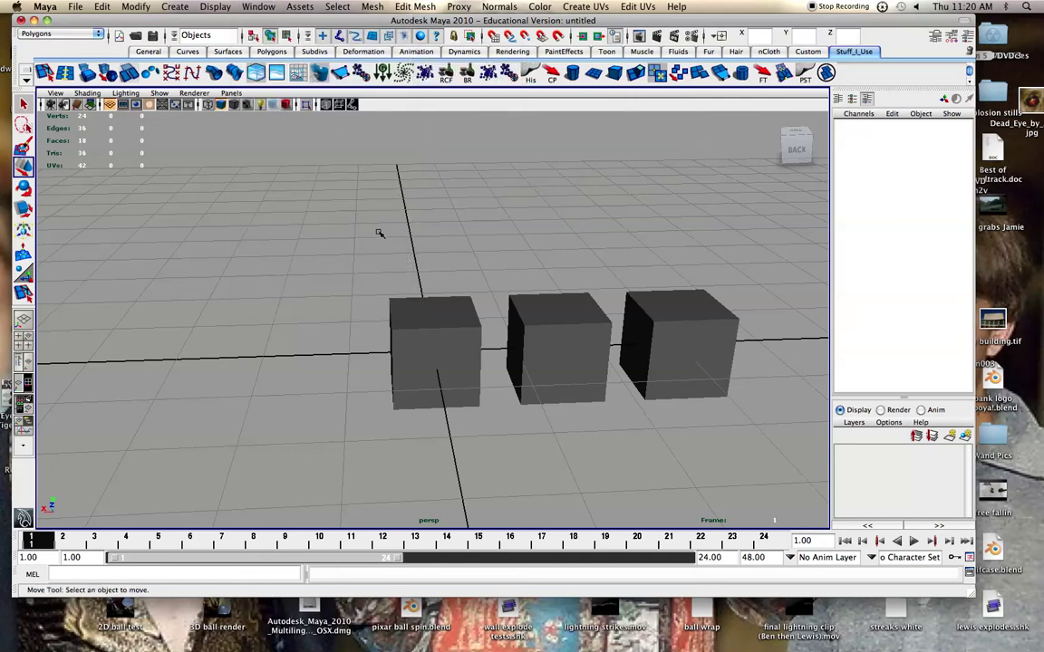
# - Move the cube at the origin to about 0.461 in X and -0.469 in Z
pyautogui.click(416, 310)
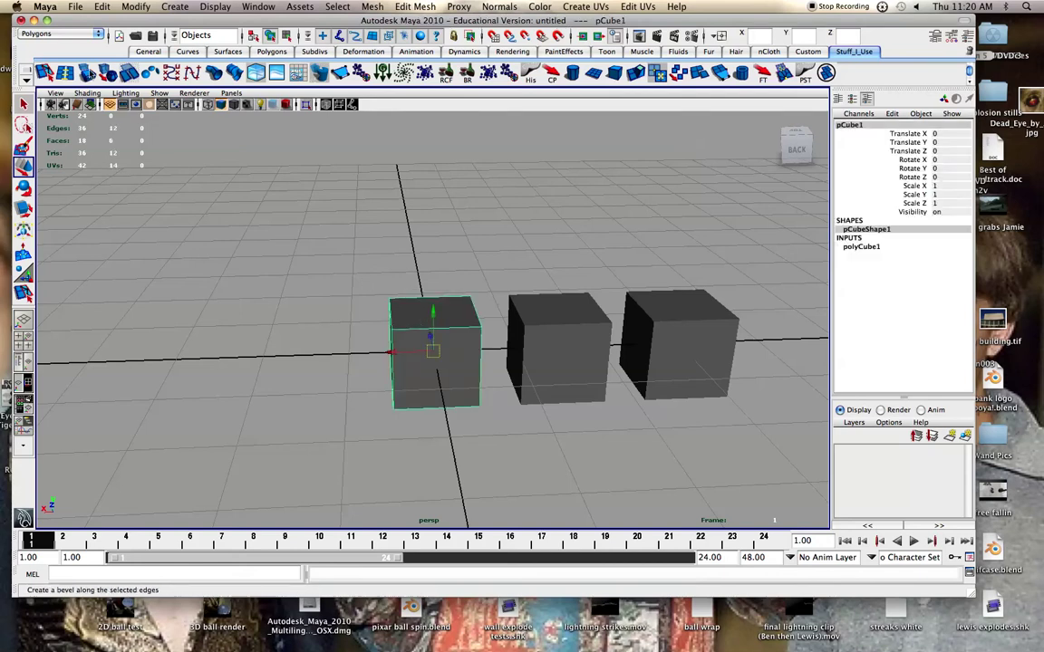
pyautogui.keyDown('alt'); pyautogui.moveTo(344, 240); pyautogui.dragTo(367, 368); pyautogui.keyUp('alt')
pyautogui.moveTo(434, 279); pyautogui.dragTo(357, 272)
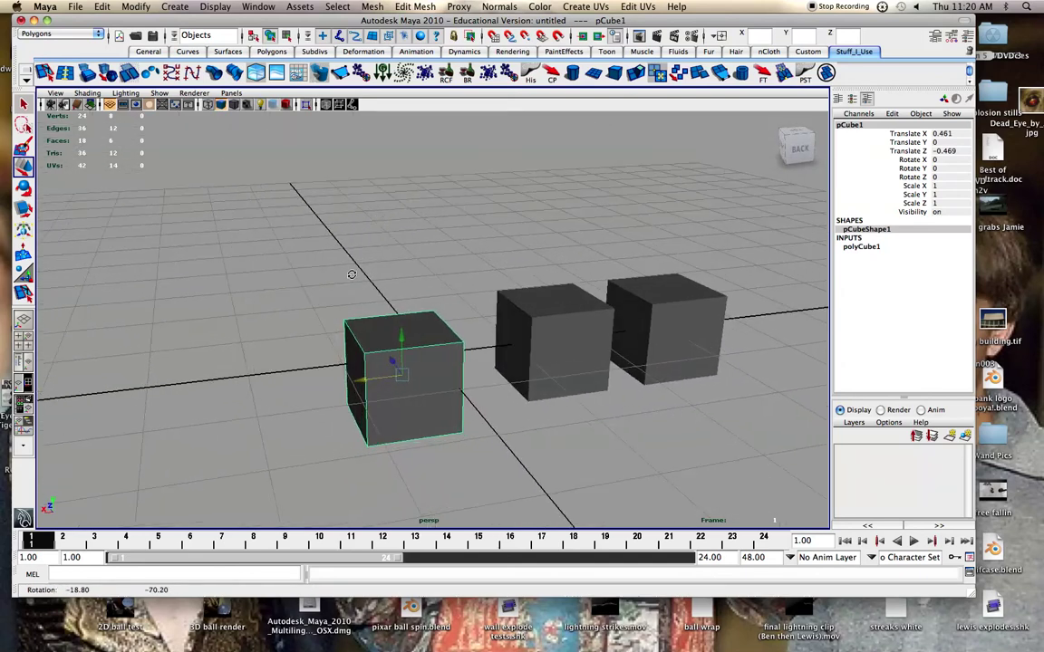
pyautogui.click(412, 7)
pyautogui.moveTo(379, 5)
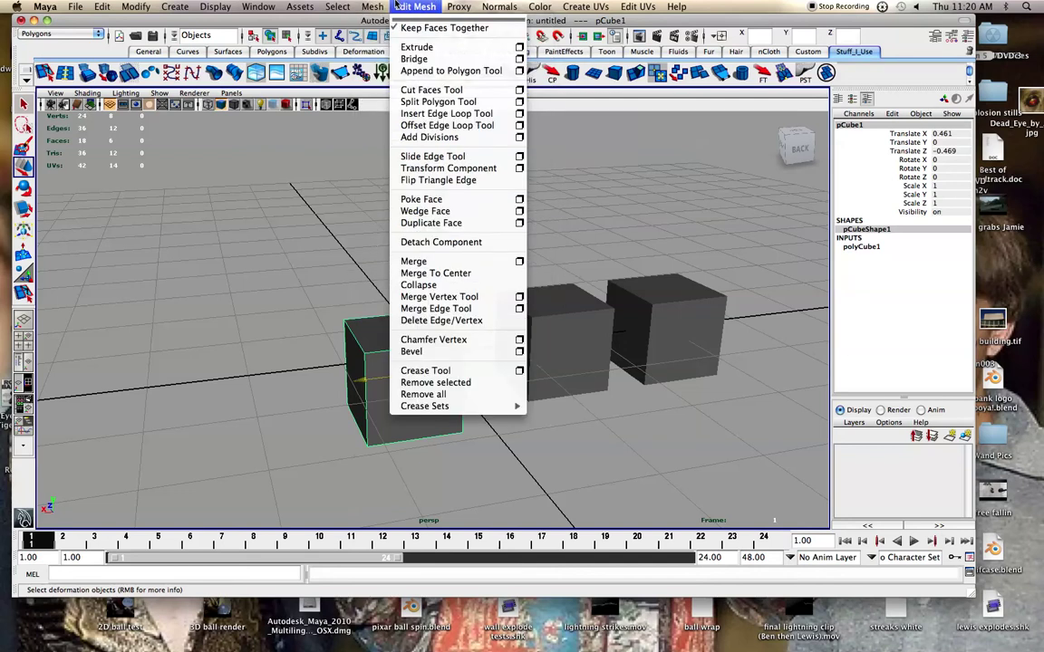
pyautogui.click(332, 344)
pyautogui.press('w')
# - Enter edge selection on the moved cube and select its four bottom edges
pyautogui.scroll(4, 338, 345)
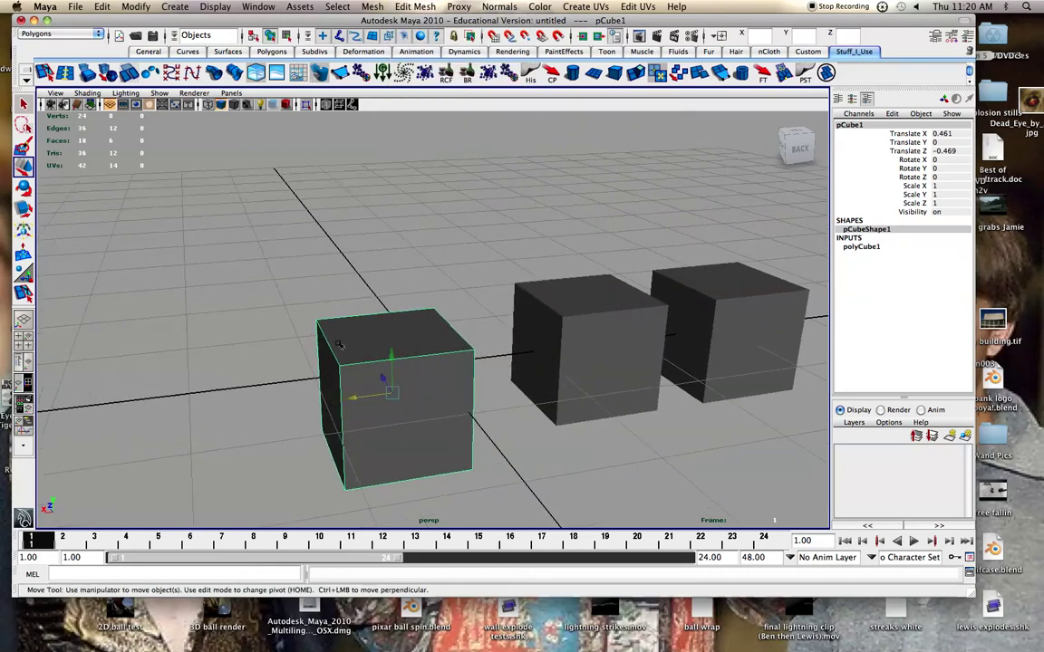
pyautogui.scroll(3, 338, 344)
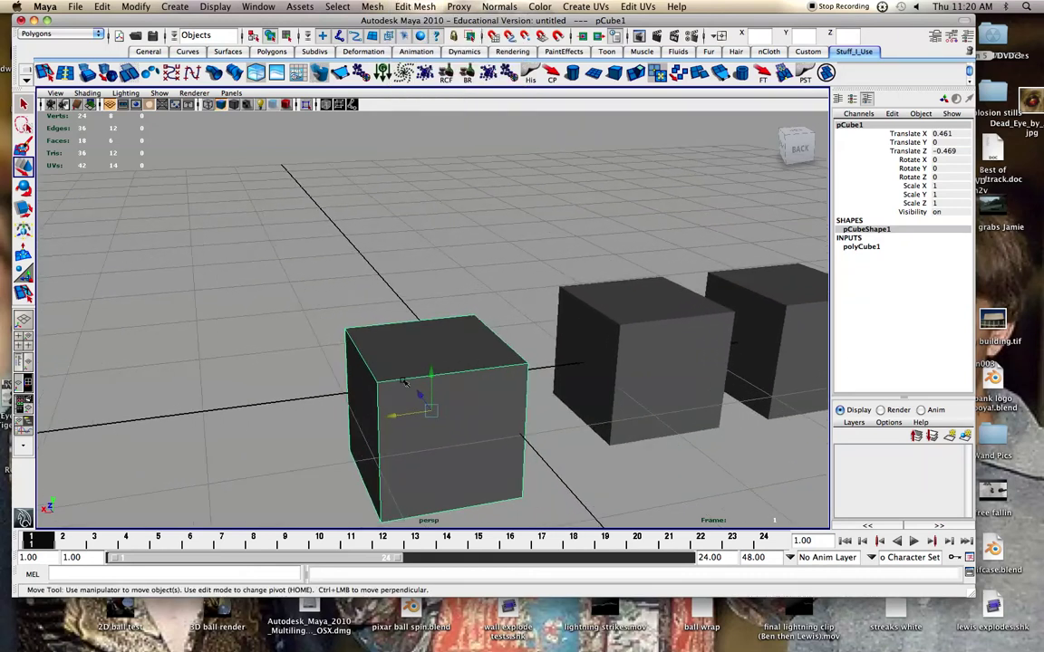
pyautogui.moveTo(405, 382); pyautogui.dragTo(393, 346, button='right')
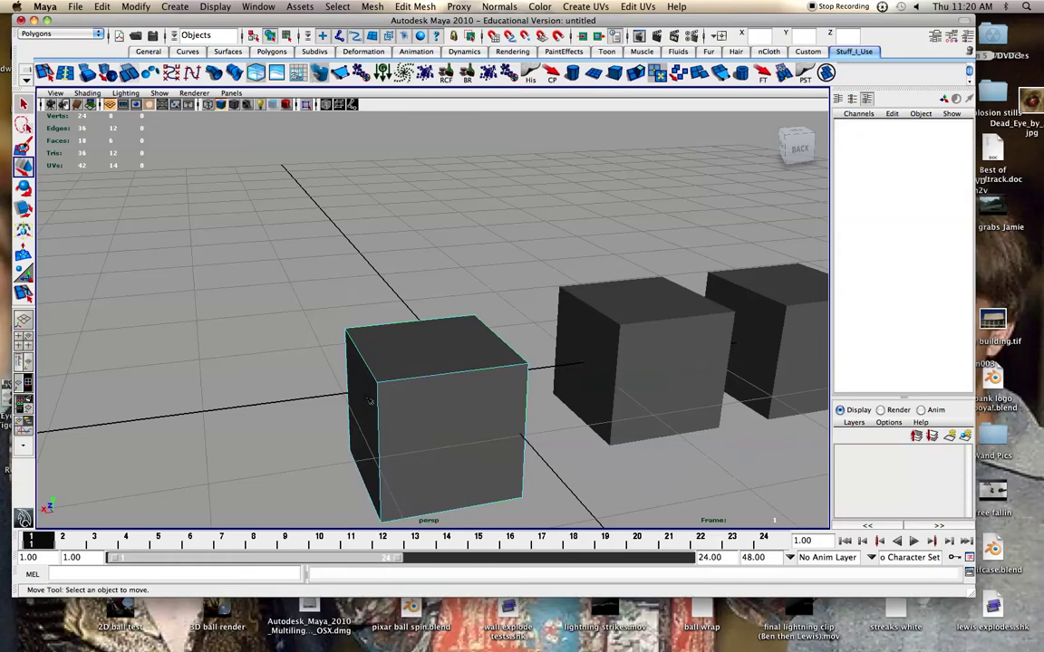
pyautogui.moveTo(369, 402)
pyautogui.keyDown('alt'); pyautogui.mouseDown()
pyautogui.moveTo(329, 389)
pyautogui.moveTo(377, 386)
pyautogui.mouseUp(); pyautogui.keyUp('alt')
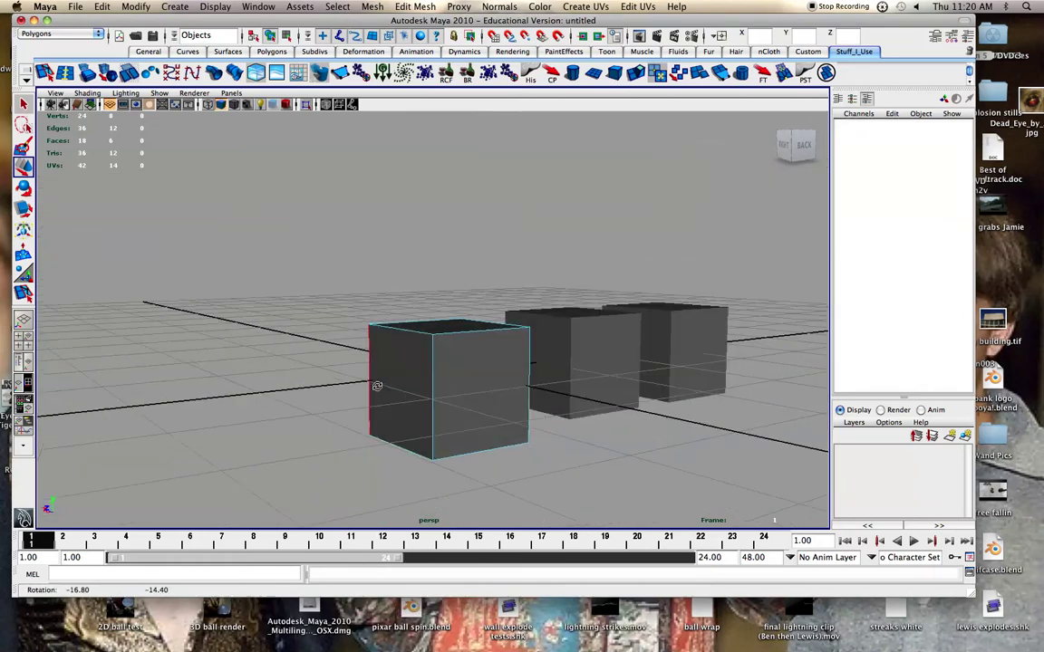
pyautogui.click(417, 460)
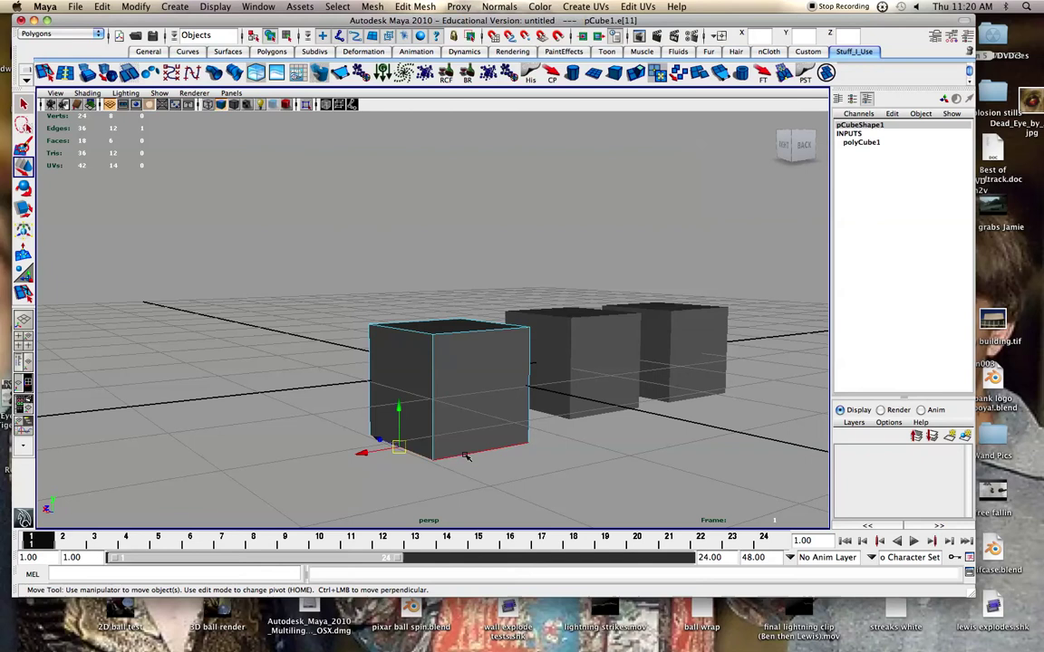
pyautogui.keyDown('alt'); pyautogui.moveTo(426, 458); pyautogui.dragTo(672, 452); pyautogui.keyUp('alt')
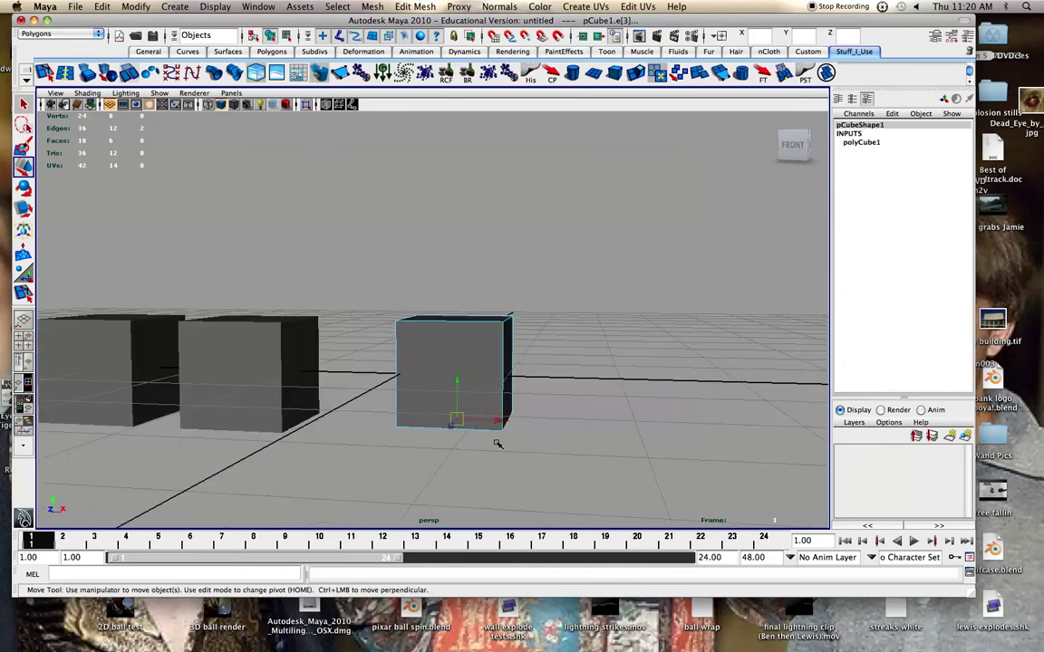
pyautogui.keyDown('shift'); pyautogui.click(414, 427); pyautogui.keyUp('shift')
pyautogui.keyDown('alt'); pyautogui.moveTo(400, 415); pyautogui.dragTo(493, 428); pyautogui.keyUp('alt')
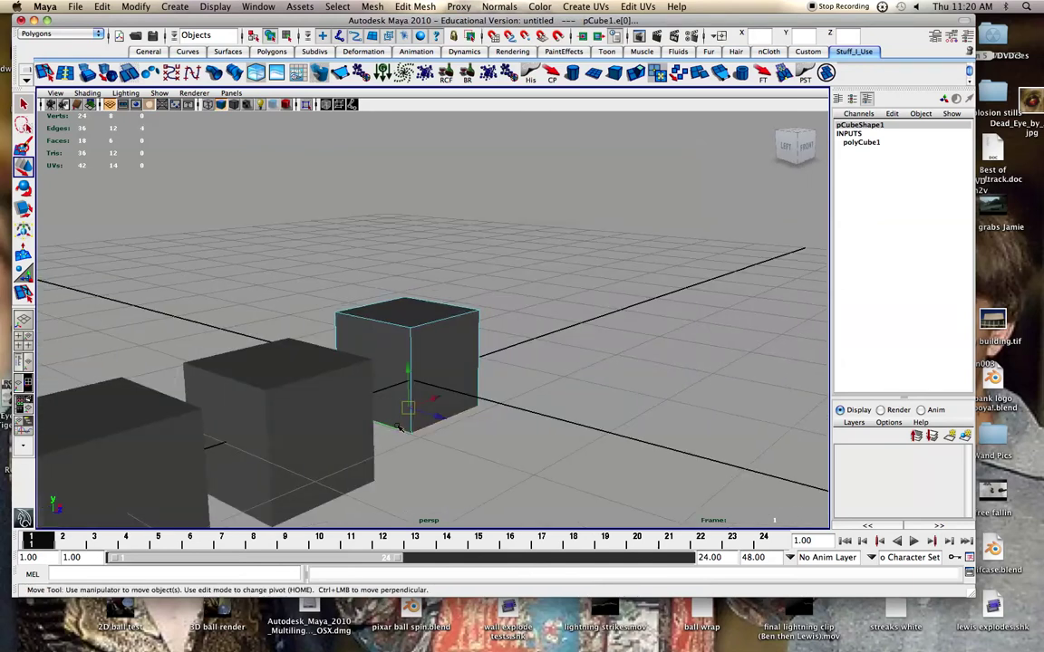
pyautogui.keyDown('alt'); pyautogui.moveTo(398, 428); pyautogui.dragTo(233, 421); pyautogui.keyUp('alt')
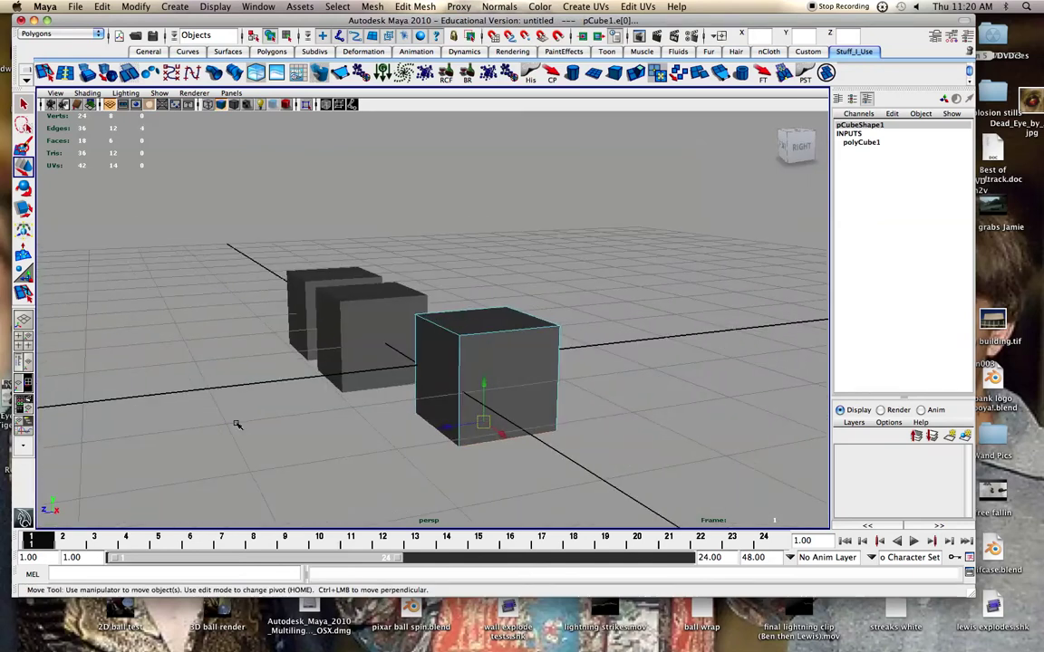
# - Add the moved cube's top edges to the edge selection
pyautogui.keyDown('shift'); pyautogui.click(483, 334); pyautogui.keyUp('shift')
pyautogui.keyDown('alt'); pyautogui.moveTo(433, 353); pyautogui.dragTo(439, 424); pyautogui.keyUp('alt')
pyautogui.keyDown('shift'); pyautogui.click(448, 348); pyautogui.keyUp('shift')
pyautogui.keyDown('alt'); pyautogui.moveTo(448, 348); pyautogui.dragTo(515, 366); pyautogui.keyUp('alt')
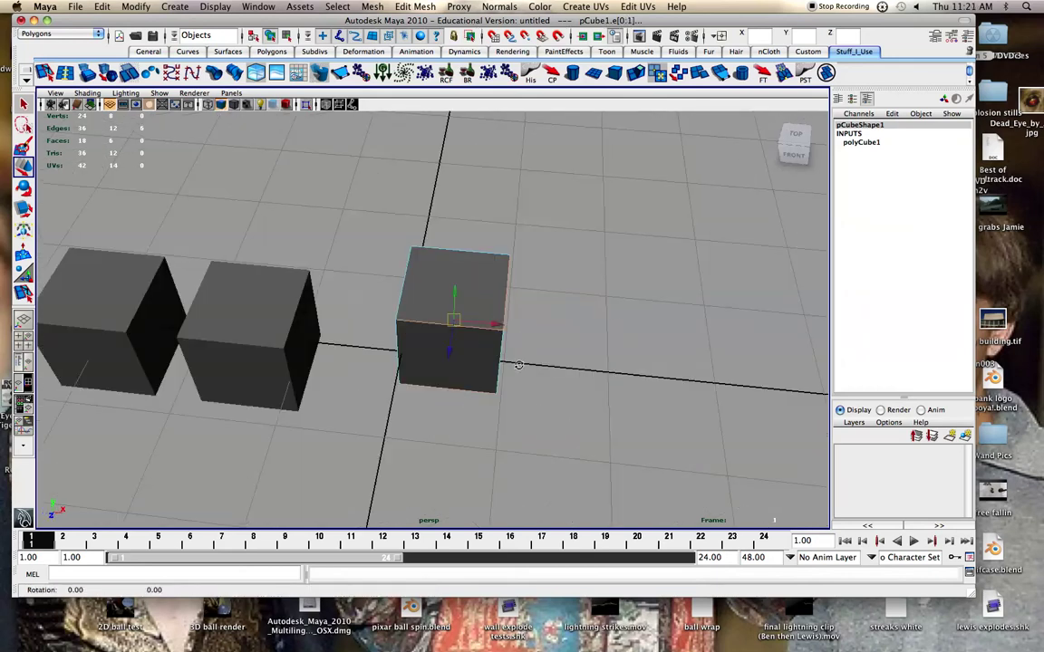
pyautogui.keyDown('alt'); pyautogui.moveTo(399, 306); pyautogui.dragTo(350, 191); pyautogui.keyUp('alt')
pyautogui.keyDown('shift'); pyautogui.click(456, 243); pyautogui.keyUp('shift')
# - Bevel the selected top and bottom edges of the cube with a width of 0.05 and 3 segments
pyautogui.click(387, 6)
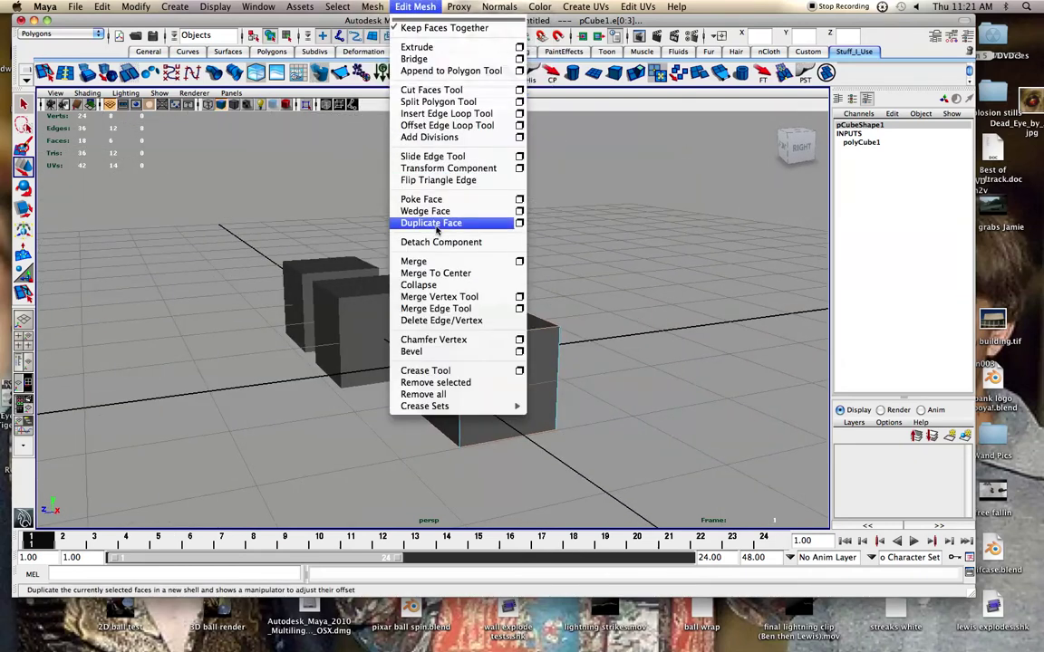
pyautogui.click(520, 352)
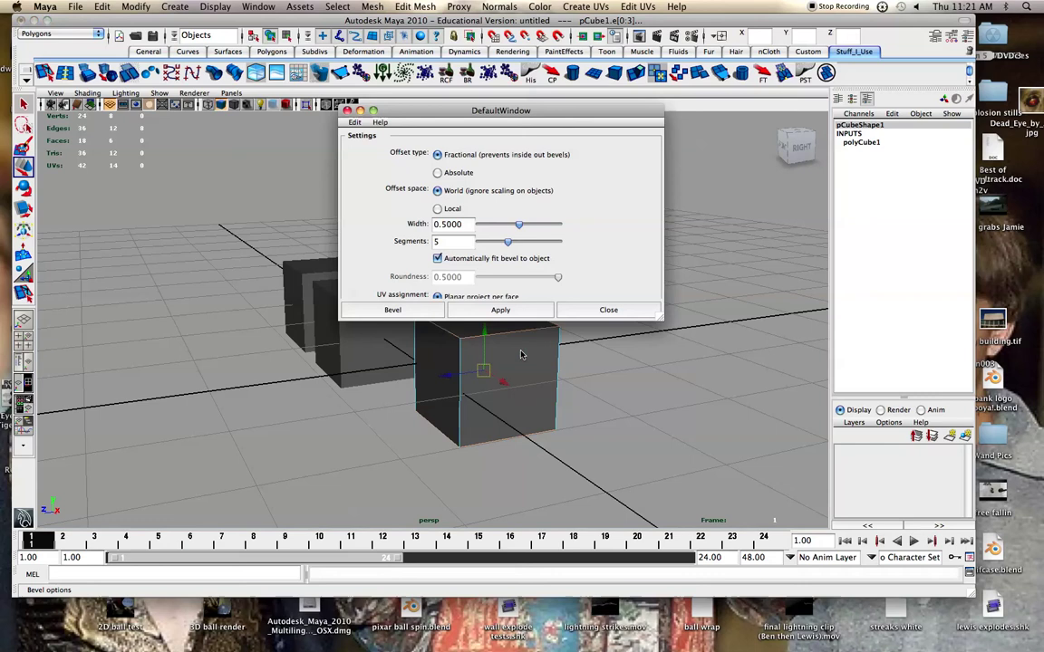
pyautogui.moveTo(516, 115); pyautogui.dragTo(376, 100)
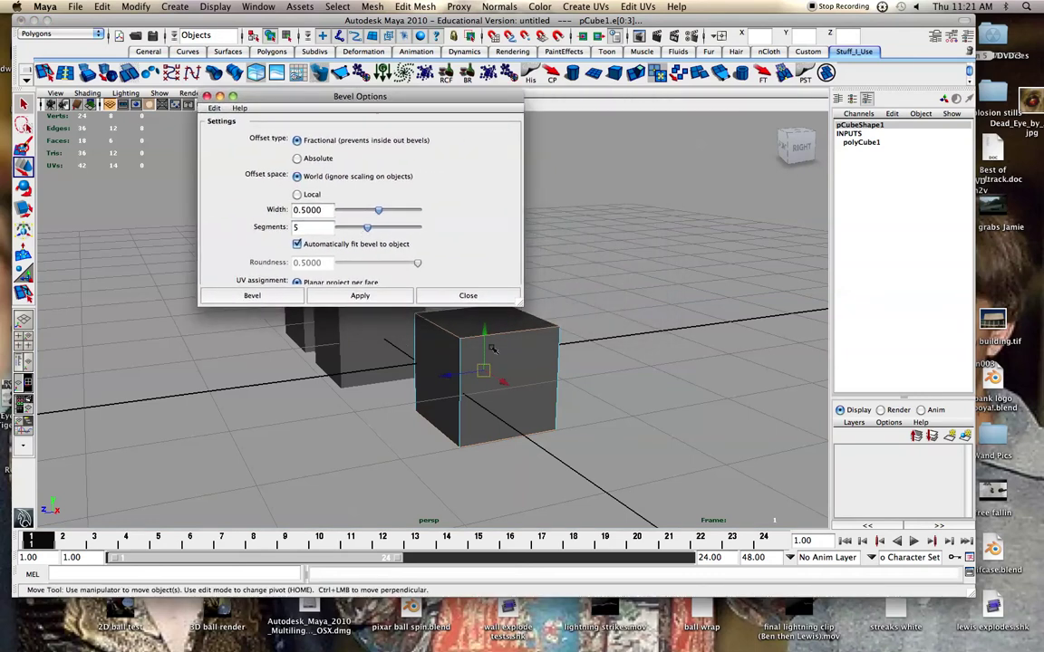
pyautogui.moveTo(408, 98); pyautogui.dragTo(306, 132)
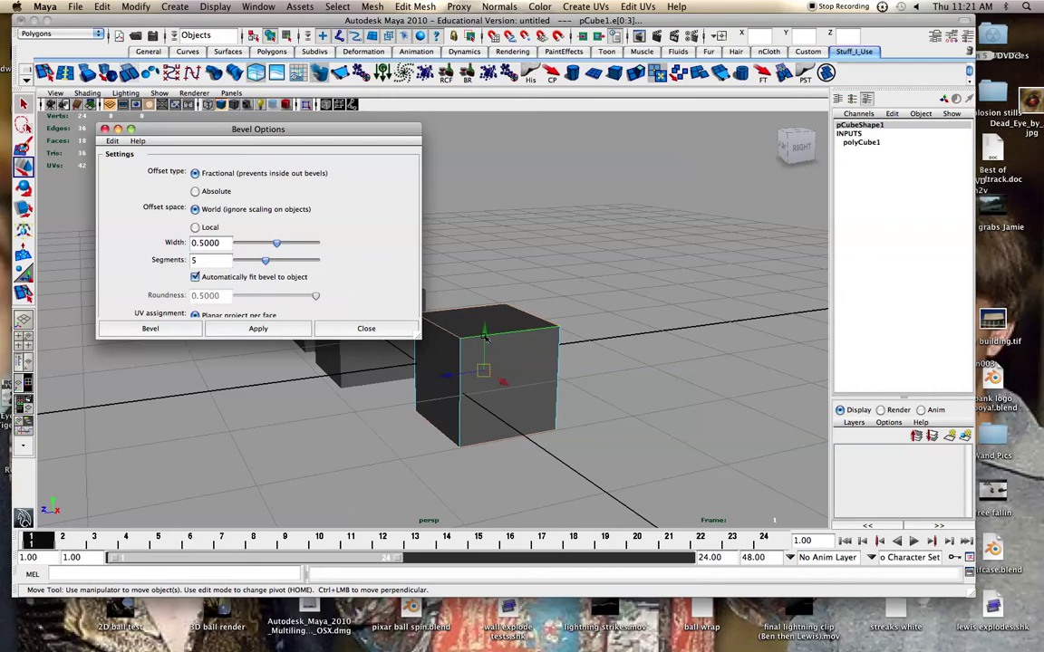
pyautogui.doubleClick(195, 260)
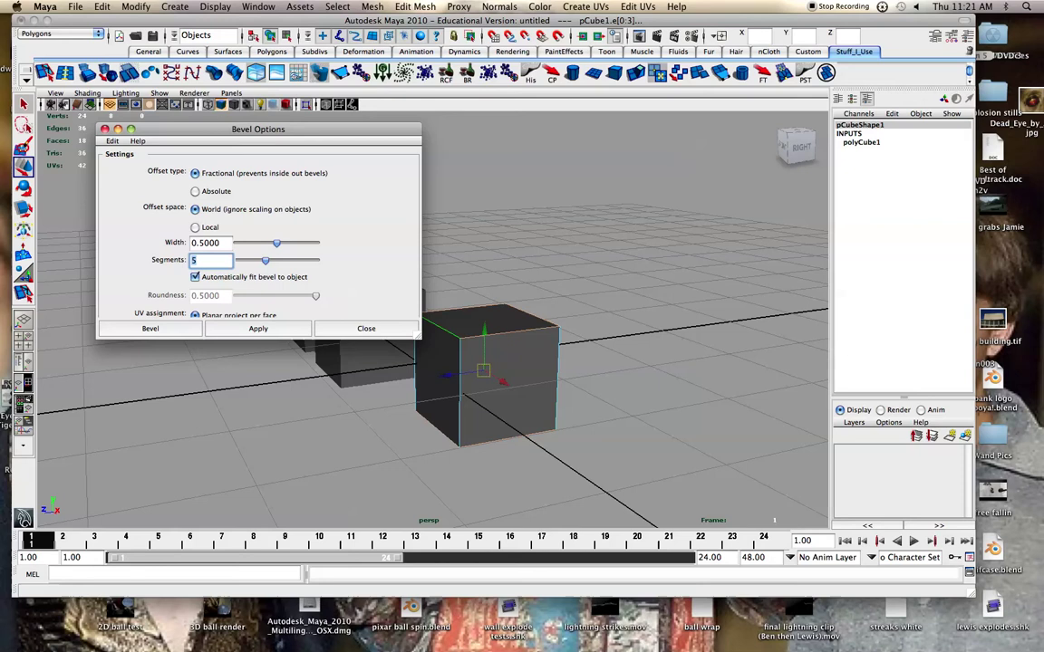
pyautogui.write('3')
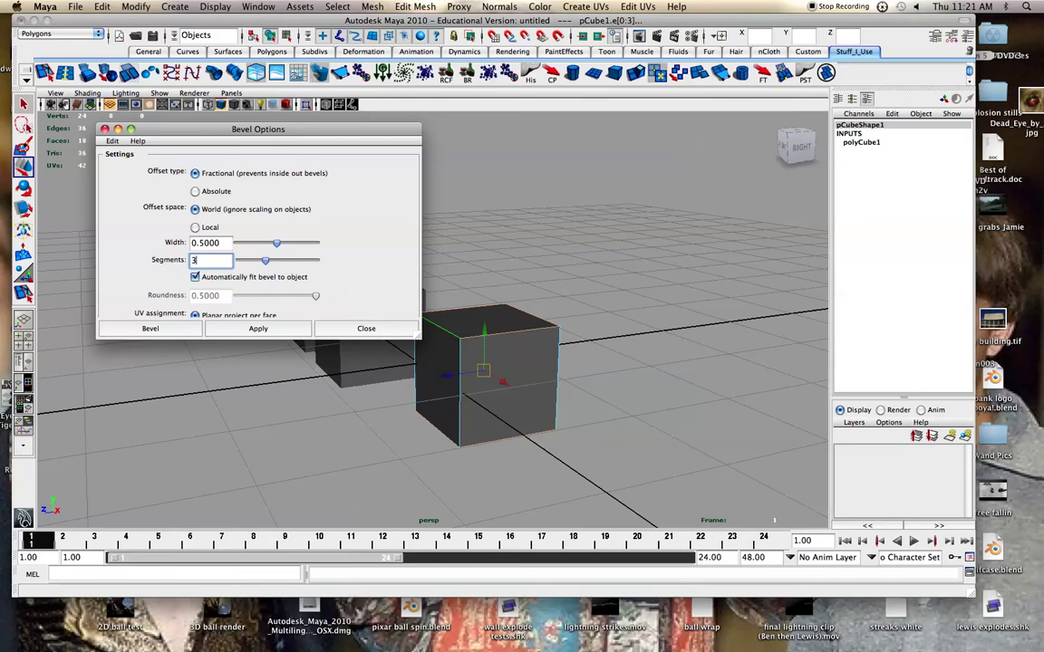
pyautogui.hotkey('shift', 'Tab')
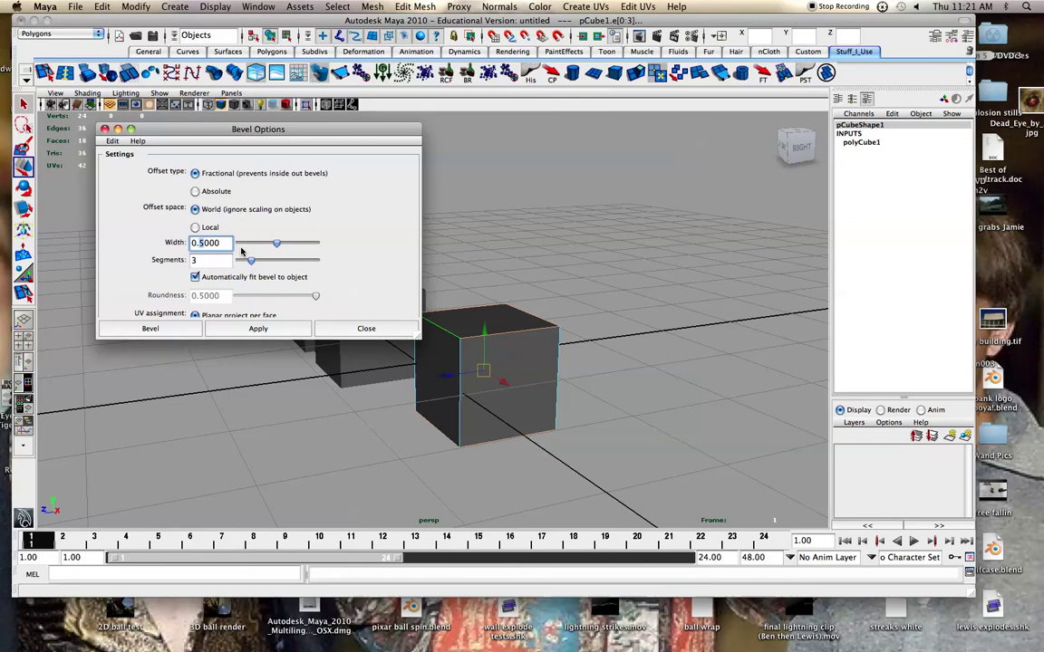
pyautogui.write('0')
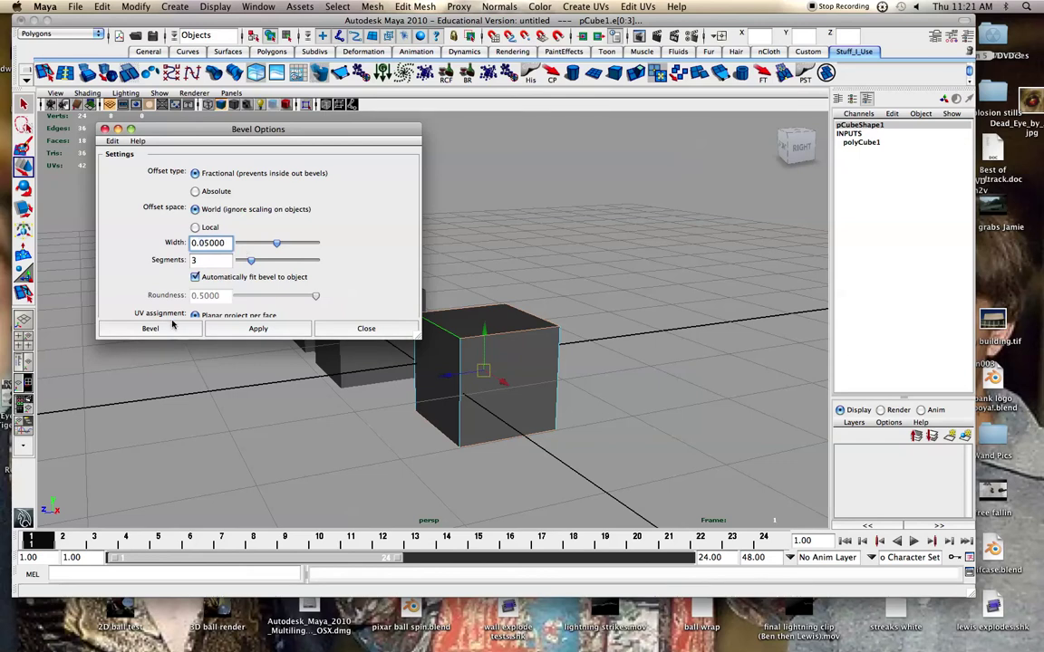
pyautogui.click(151, 328)
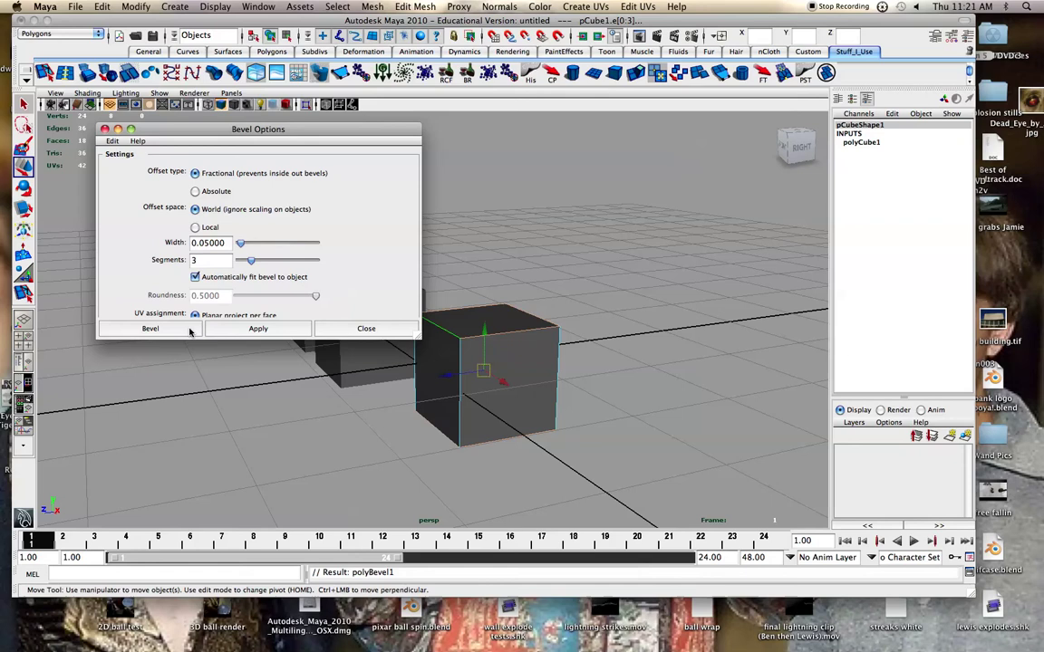
# - Examine the narrow bevel on the cube's top edges up close and from several angles
pyautogui.scroll(4, 451, 351)
pyautogui.keyDown('alt'); pyautogui.moveTo(451, 352); pyautogui.dragTo(373, 396); pyautogui.keyUp('alt')
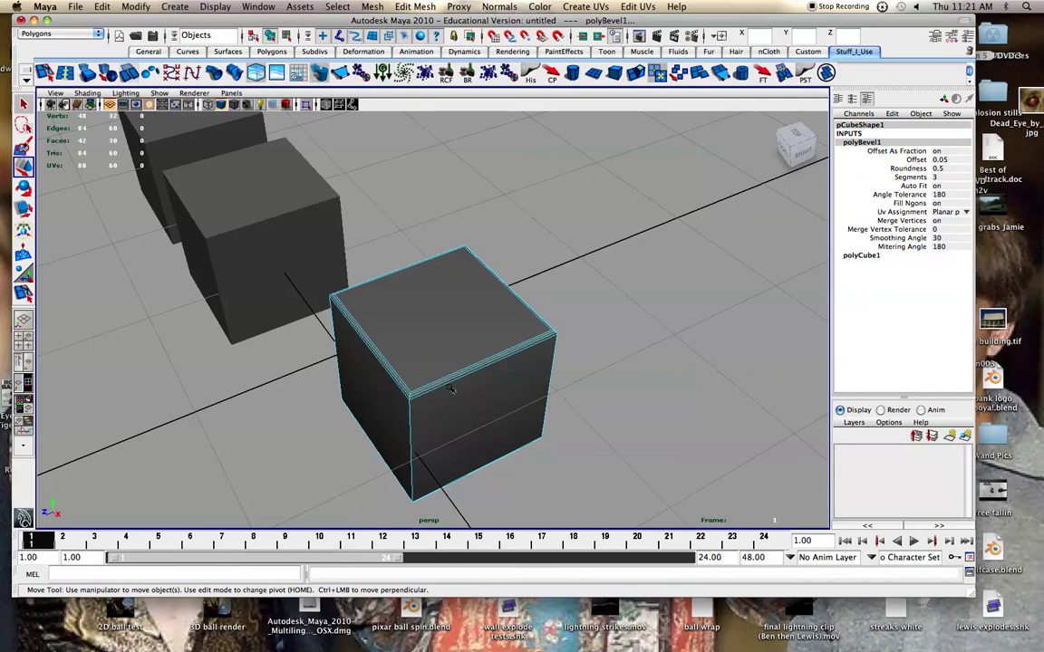
pyautogui.keyDown('alt'); pyautogui.moveTo(414, 374); pyautogui.dragTo(362, 340); pyautogui.keyUp('alt')
pyautogui.rightClick(443, 355)
pyautogui.moveTo(448, 355); pyautogui.dragTo(490, 342, button='right')
pyautogui.click(599, 325)
pyautogui.keyDown('alt'); pyautogui.moveTo(385, 351); pyautogui.dragTo(299, 368); pyautogui.keyUp('alt')
pyautogui.scroll(3, 328, 368)
pyautogui.click(398, 364)
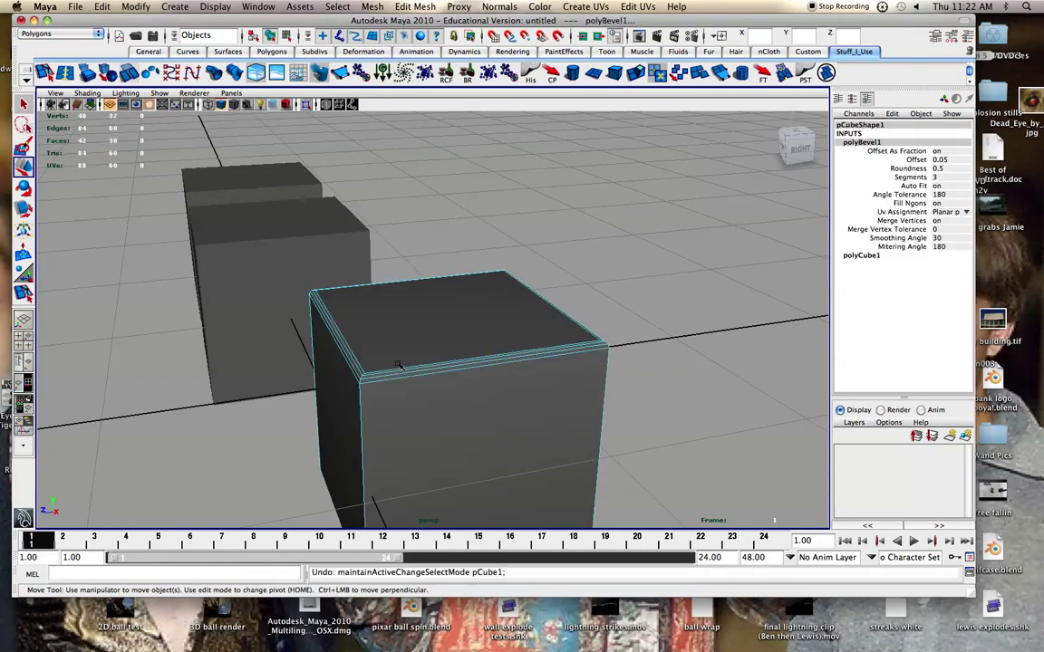
# - Undo the bevel and bevel the same top and bottom edges again with a width of 0.1
pyautogui.hotkey('ctrl', 'z')
pyautogui.click(399, 6)
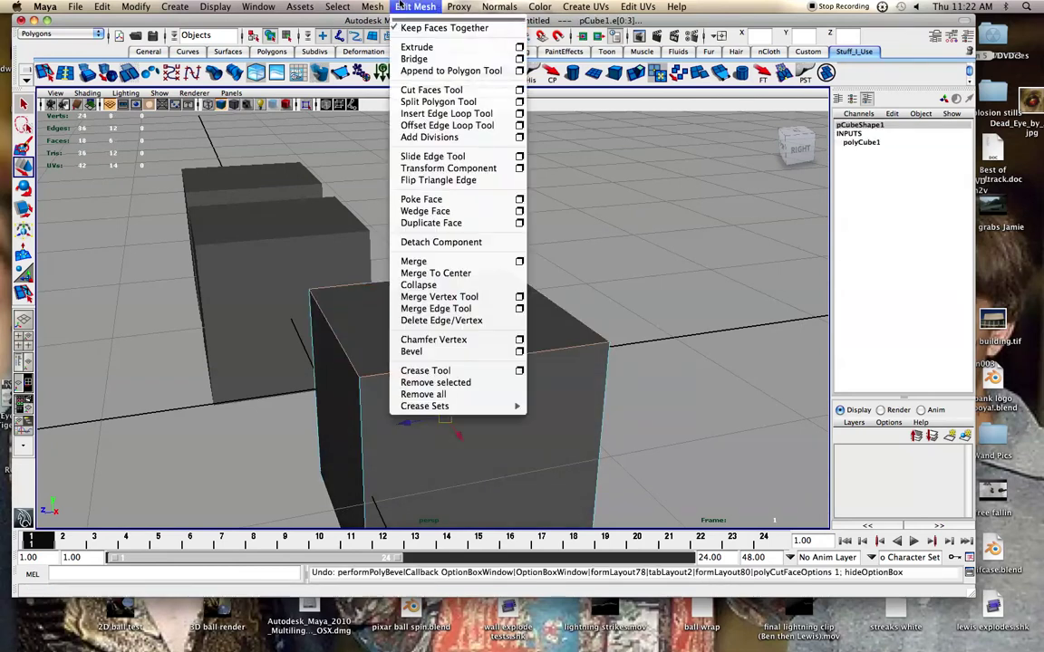
pyautogui.click(519, 351)
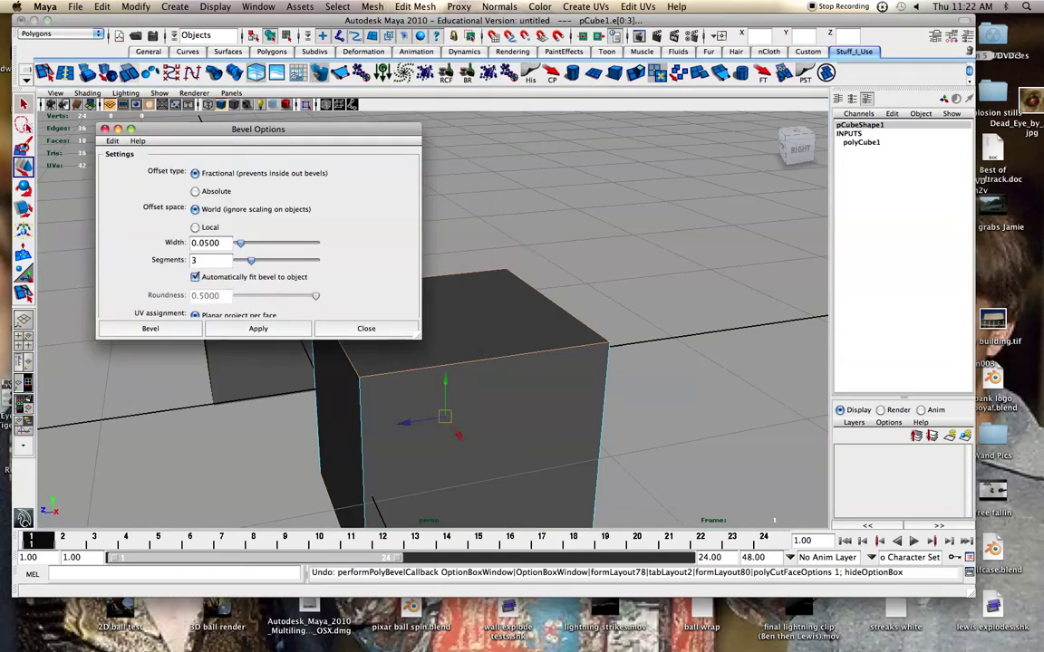
pyautogui.click(222, 243)
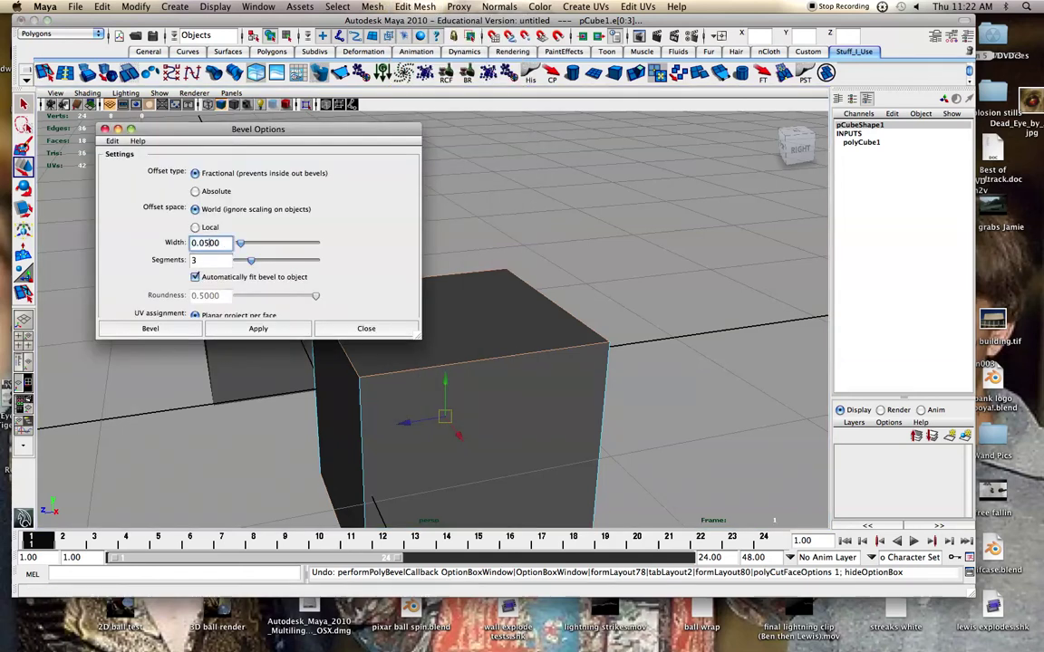
pyautogui.press('BackSpace')
pyautogui.press('BackSpace')
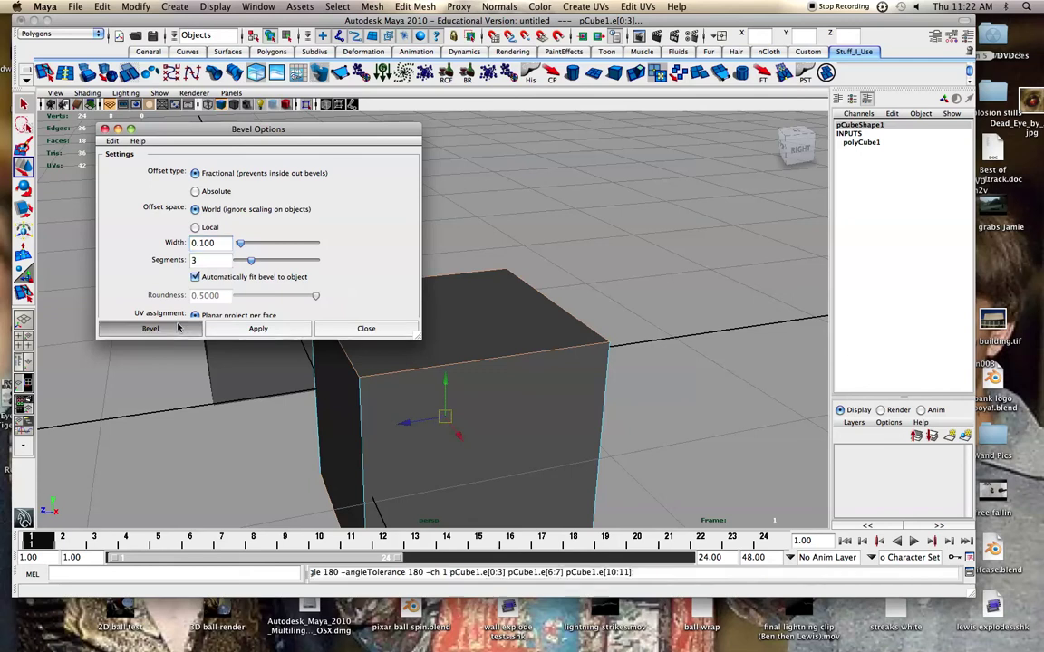
pyautogui.click(172, 327)
# - Return the bevelled cube to object mode and clear the selection
pyautogui.click(472, 317)
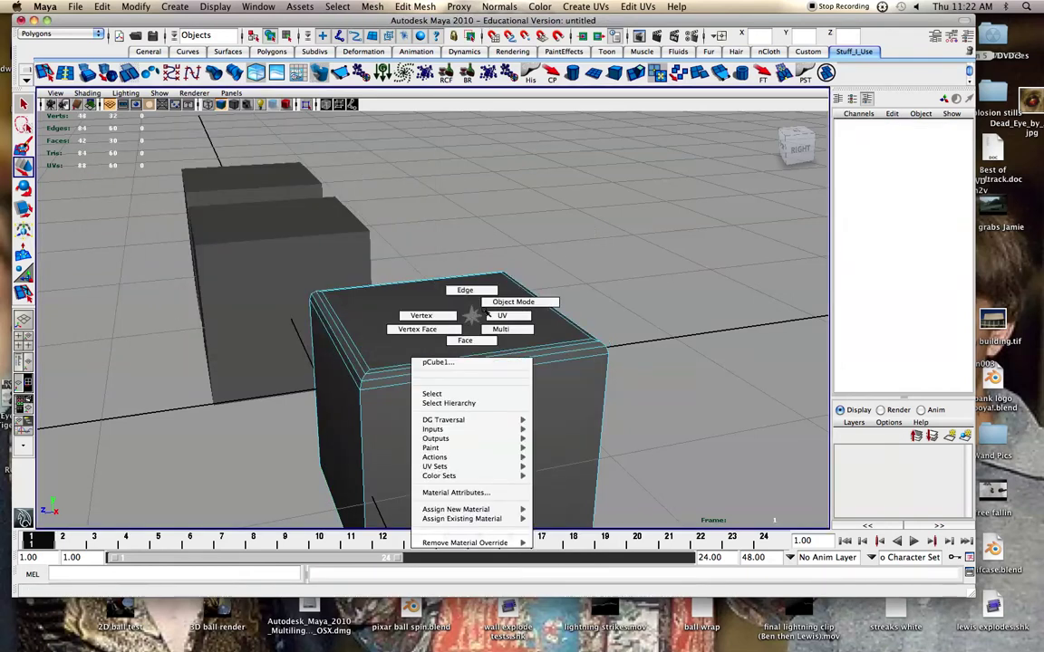
pyautogui.moveTo(488, 311); pyautogui.dragTo(503, 306, button='right')
pyautogui.click(373, 382)
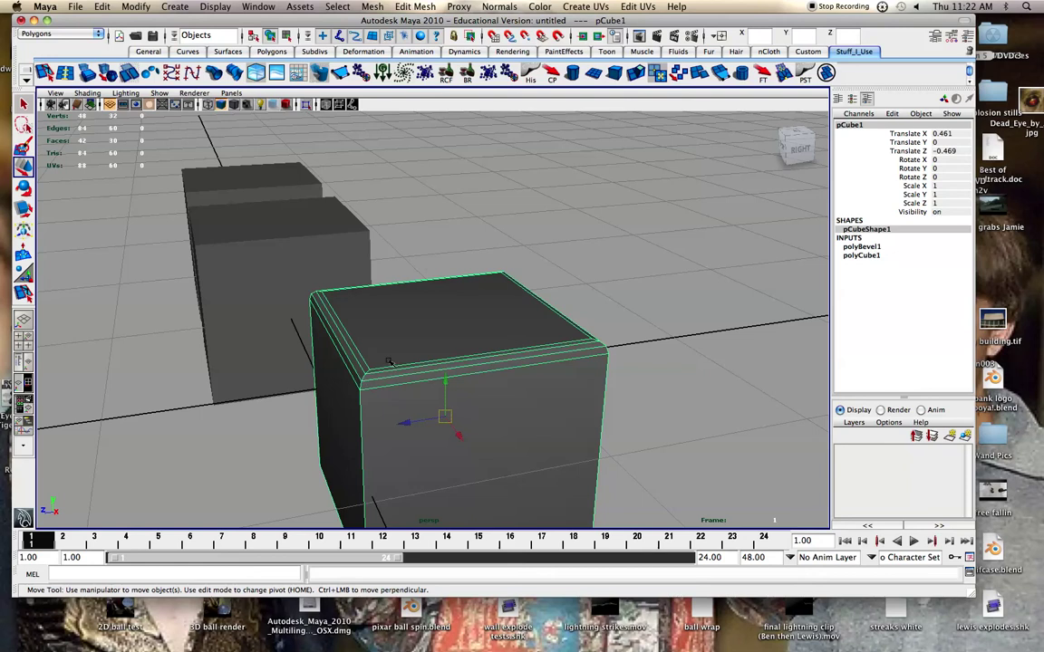
pyautogui.click(540, 228)
pyautogui.keyDown('alt'); pyautogui.moveTo(534, 248); pyautogui.dragTo(483, 302); pyautogui.keyUp('alt')
pyautogui.keyDown('alt'); pyautogui.moveTo(437, 282); pyautogui.dragTo(641, 281, button='middle'); pyautogui.keyUp('alt')
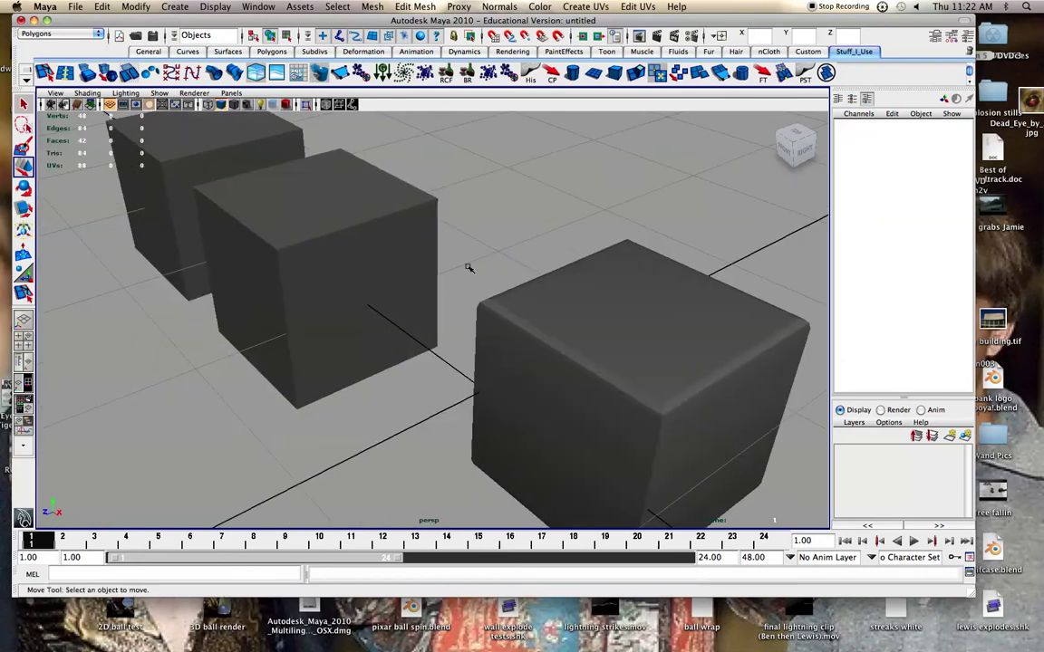
# - Insert two closely spaced edge loops just below the top edges of the middle cube
pyautogui.keyDown('alt'); pyautogui.moveTo(468, 269); pyautogui.dragTo(650, 319, button='middle'); pyautogui.keyUp('alt')
pyautogui.scroll(2, 431, 296)
pyautogui.scroll(3, 431, 297)
pyautogui.click(432, 294)
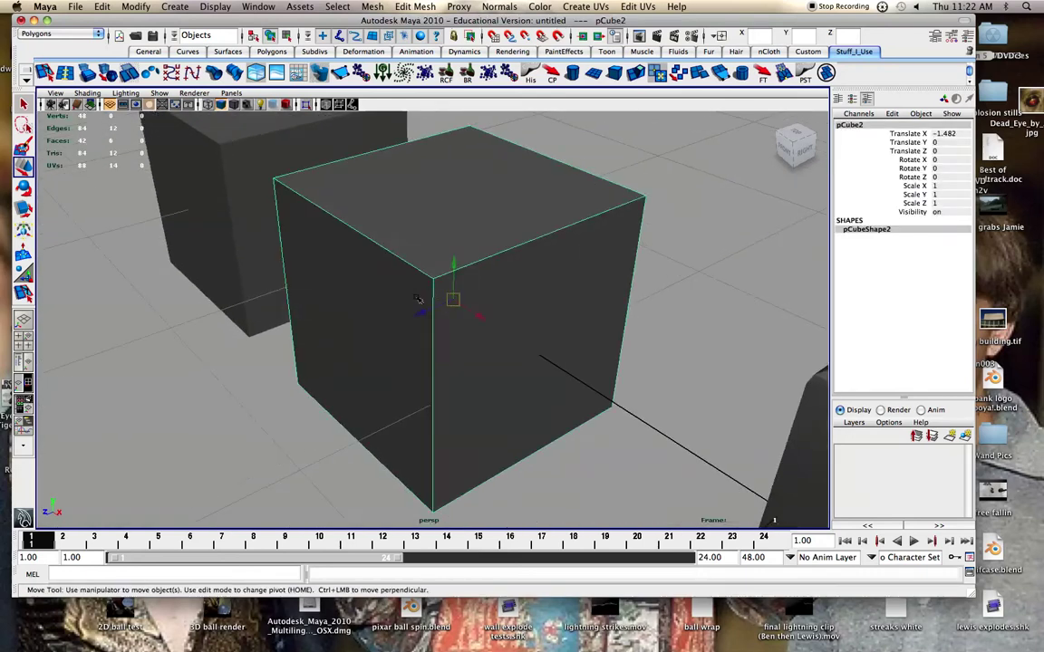
pyautogui.keyDown('alt'); pyautogui.moveTo(418, 299); pyautogui.dragTo(485, 297); pyautogui.keyUp('alt')
pyautogui.keyDown('alt'); pyautogui.moveTo(388, 295); pyautogui.dragTo(546, 279, button='middle'); pyautogui.keyUp('alt')
pyautogui.keyDown('alt'); pyautogui.moveTo(363, 275); pyautogui.dragTo(469, 275, button='middle'); pyautogui.keyUp('alt')
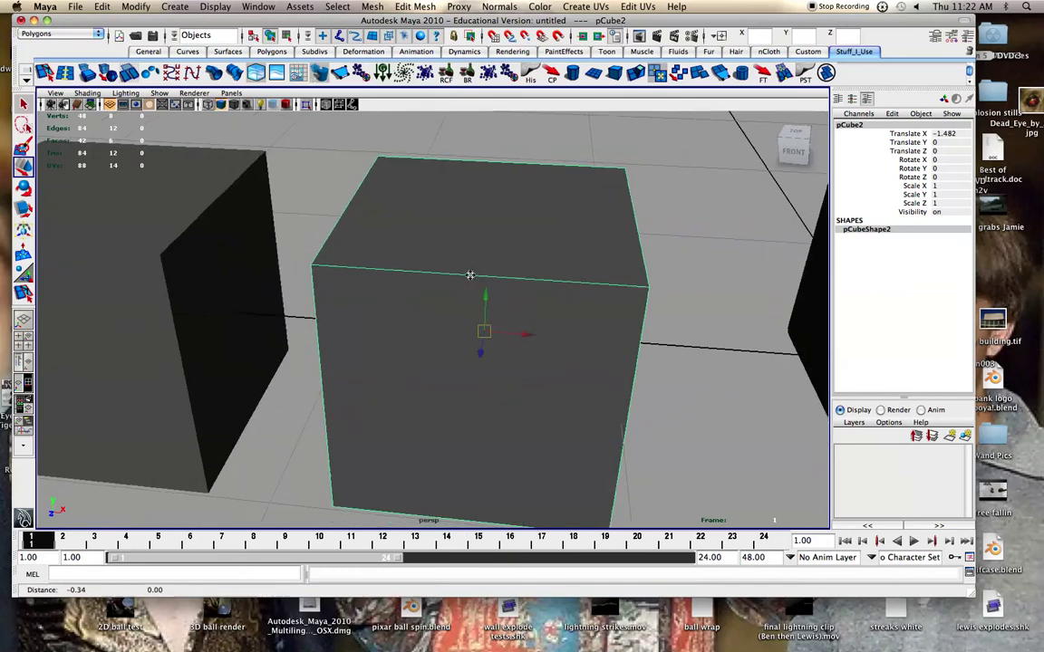
pyautogui.scroll(2, 412, 272)
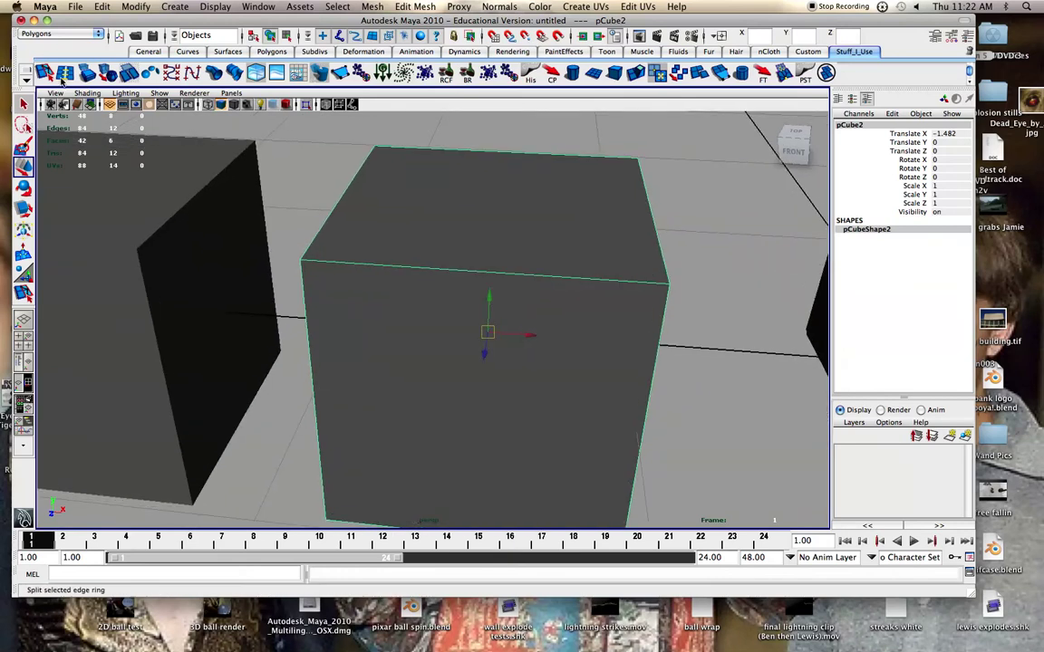
pyautogui.click(427, 5)
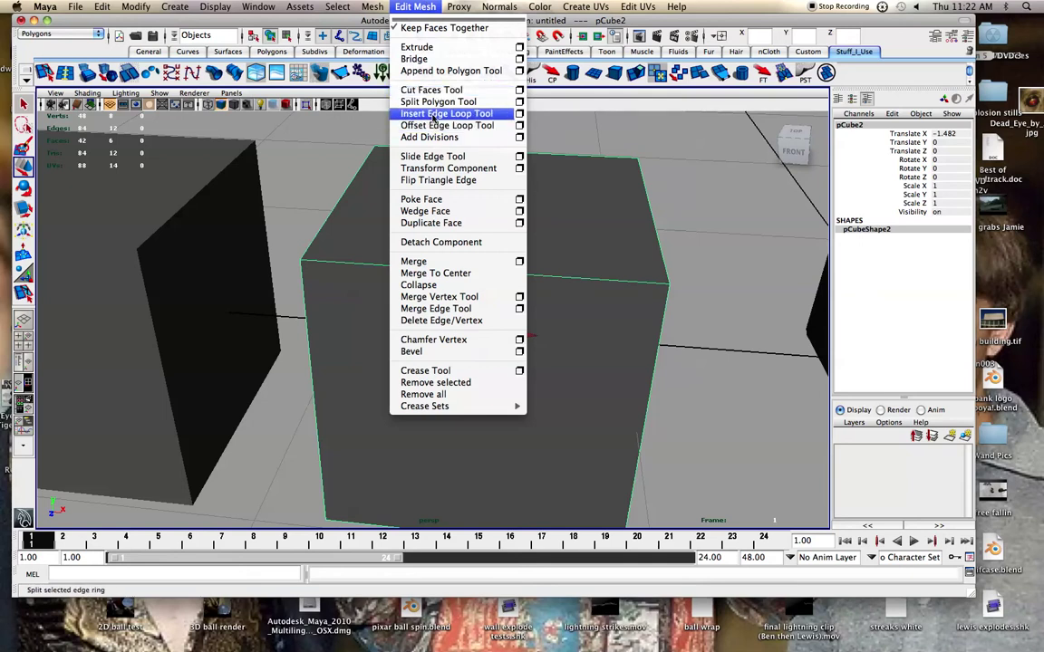
pyautogui.click(446, 113)
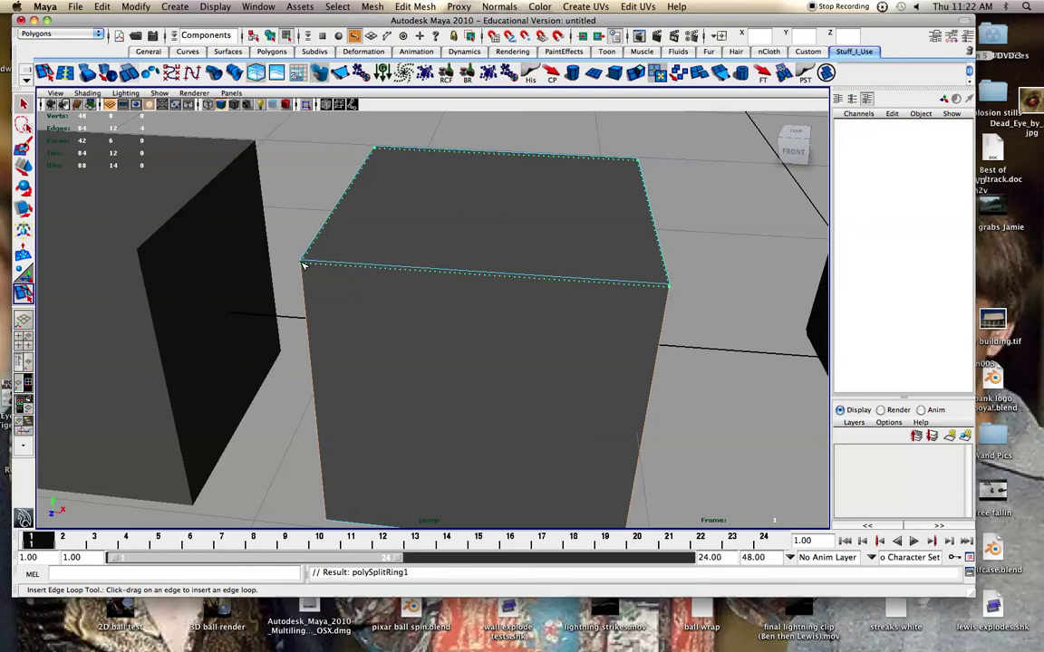
pyautogui.moveTo(304, 264); pyautogui.dragTo(306, 267)
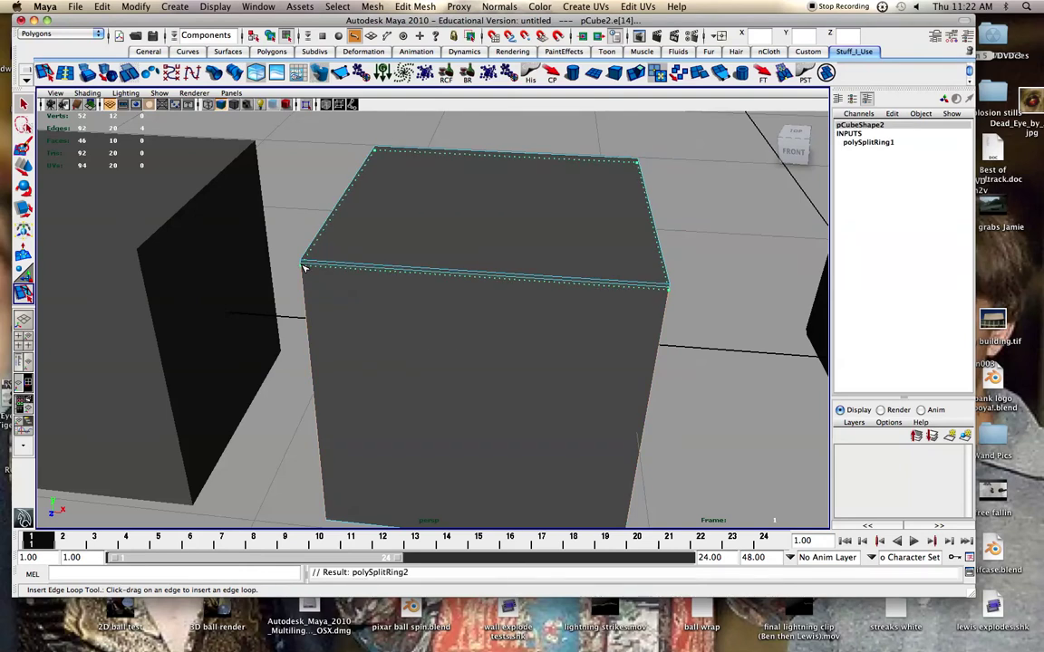
pyautogui.scroll(4, 306, 268)
pyautogui.keyDown('alt'); pyautogui.moveTo(306, 278); pyautogui.dragTo(336, 365, button='middle'); pyautogui.keyUp('alt')
pyautogui.scroll(5, 336, 366)
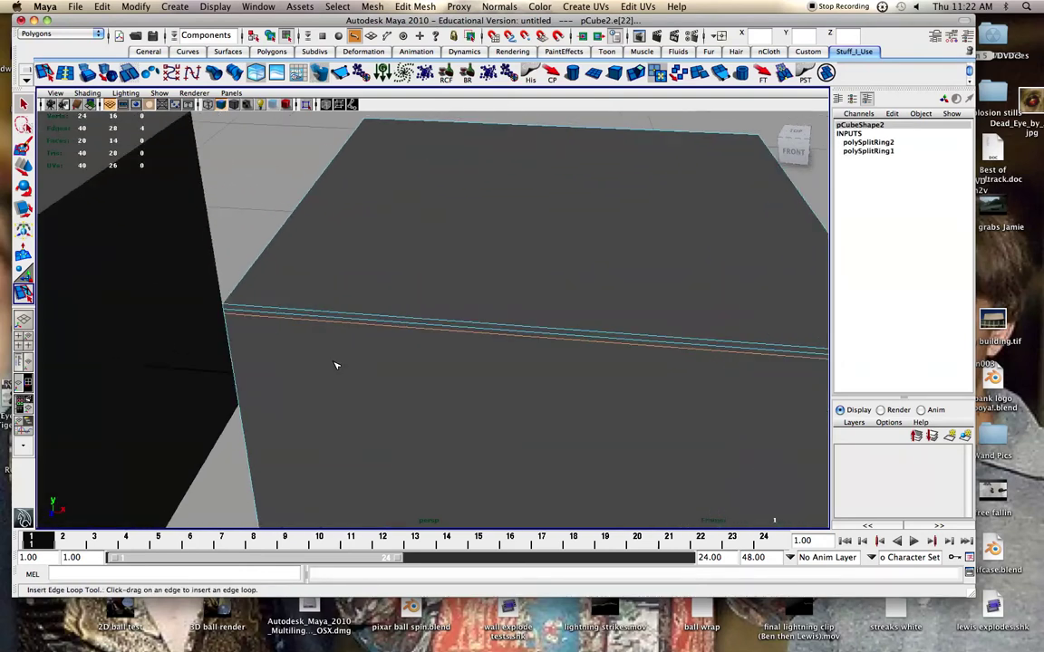
pyautogui.scroll(-4, 335, 365)
pyautogui.press('q')
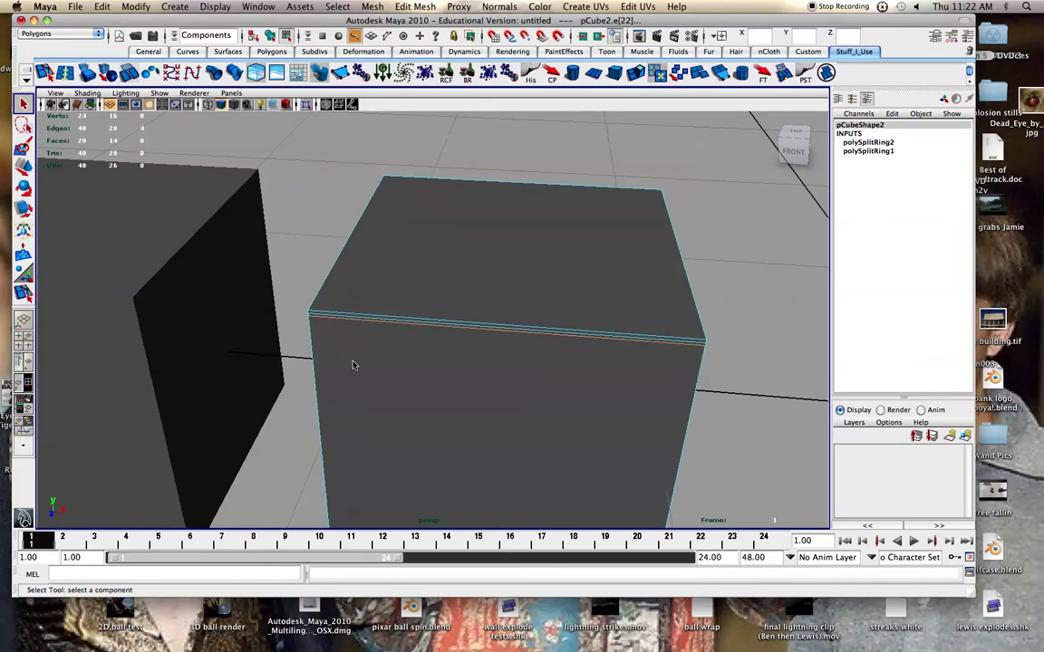
# - Select the upper inserted edge loop on the middle cube and scale it inward to about 0.994 in X and Z
pyautogui.press('4')
pyautogui.scroll(-4, 353, 362)
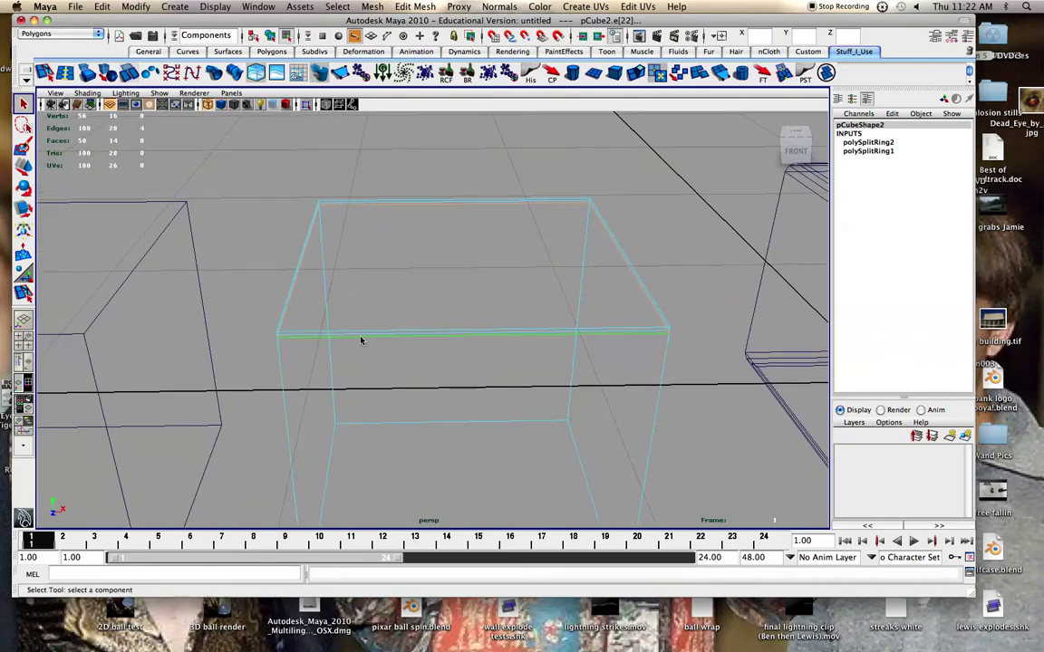
pyautogui.moveTo(361, 339); pyautogui.dragTo(355, 310, button='right')
pyautogui.scroll(2, 333, 338)
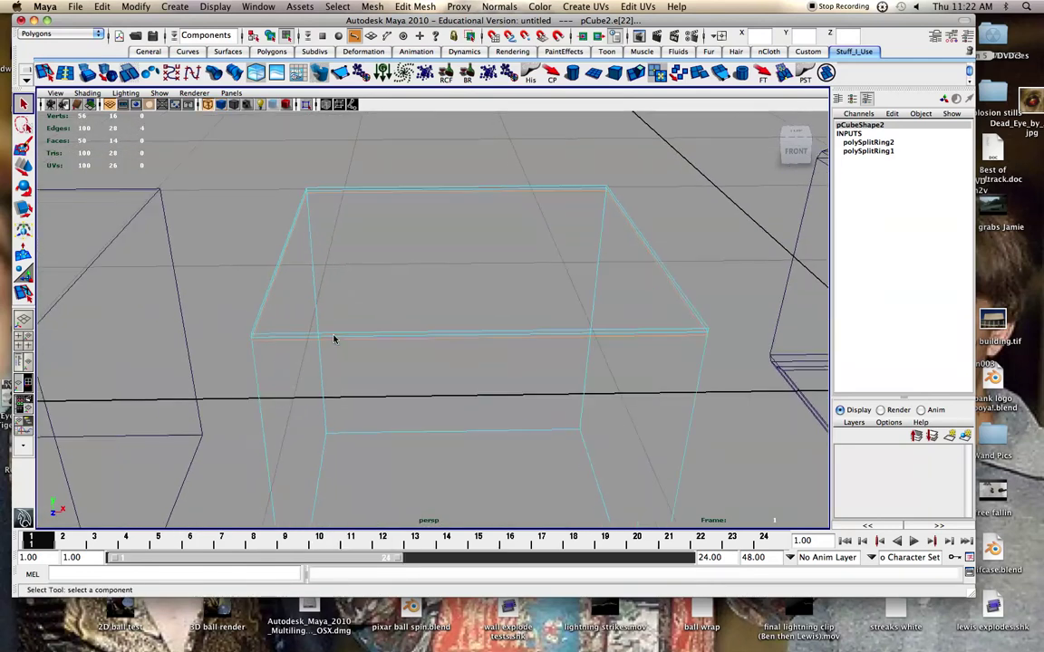
pyautogui.click(335, 339)
pyautogui.keyDown('alt'); pyautogui.moveTo(335, 339); pyautogui.dragTo(383, 356); pyautogui.keyUp('alt')
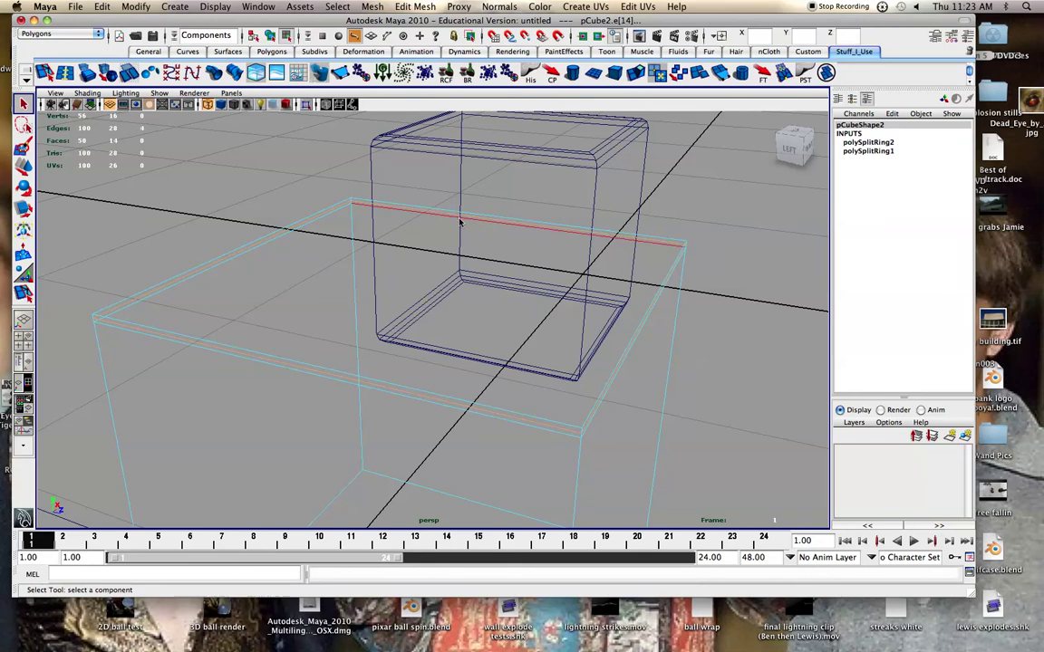
pyautogui.press('5')
pyautogui.press('r')
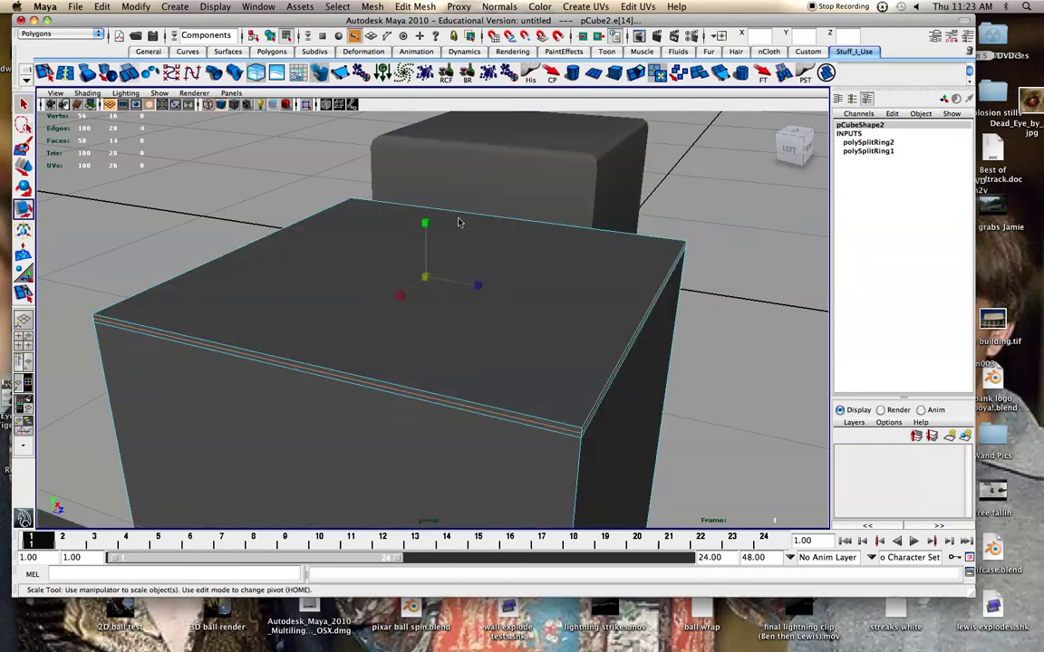
pyautogui.moveTo(419, 275); pyautogui.dragTo(424, 280)
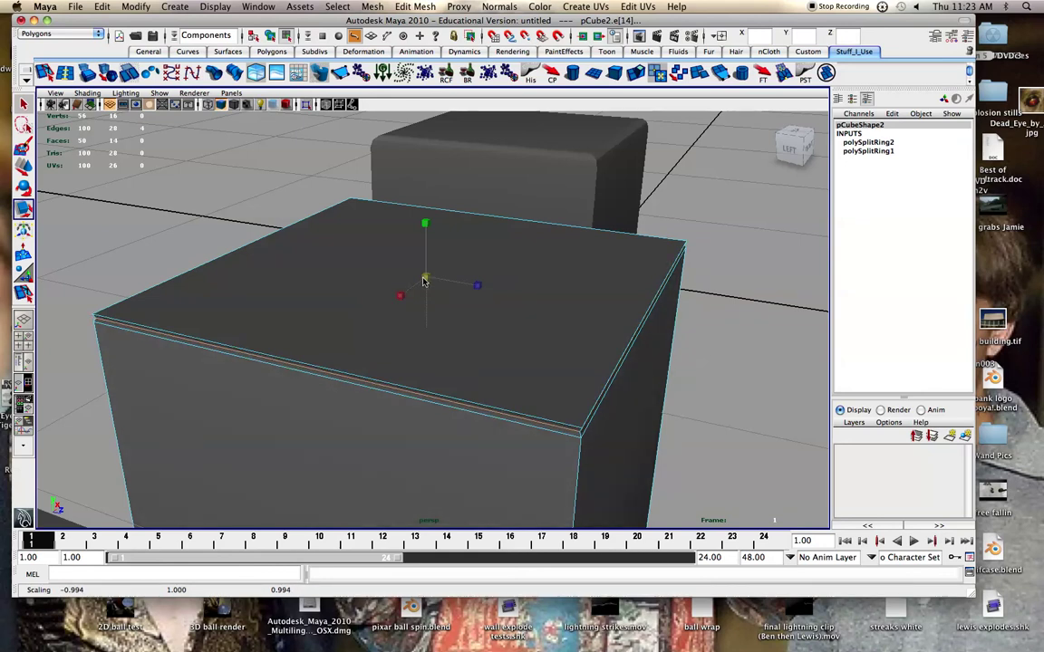
# - Scale the middle cube's top face slightly inward and lower it to about 0.496 in Y
pyautogui.rightClick(372, 374)
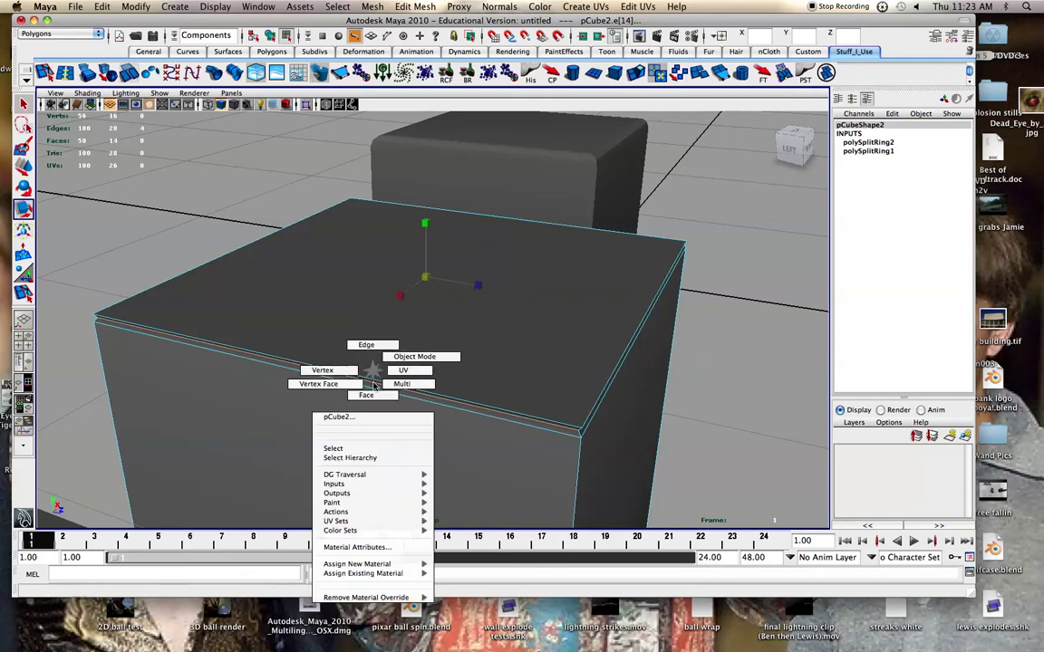
pyautogui.click(369, 394)
pyautogui.click(388, 337)
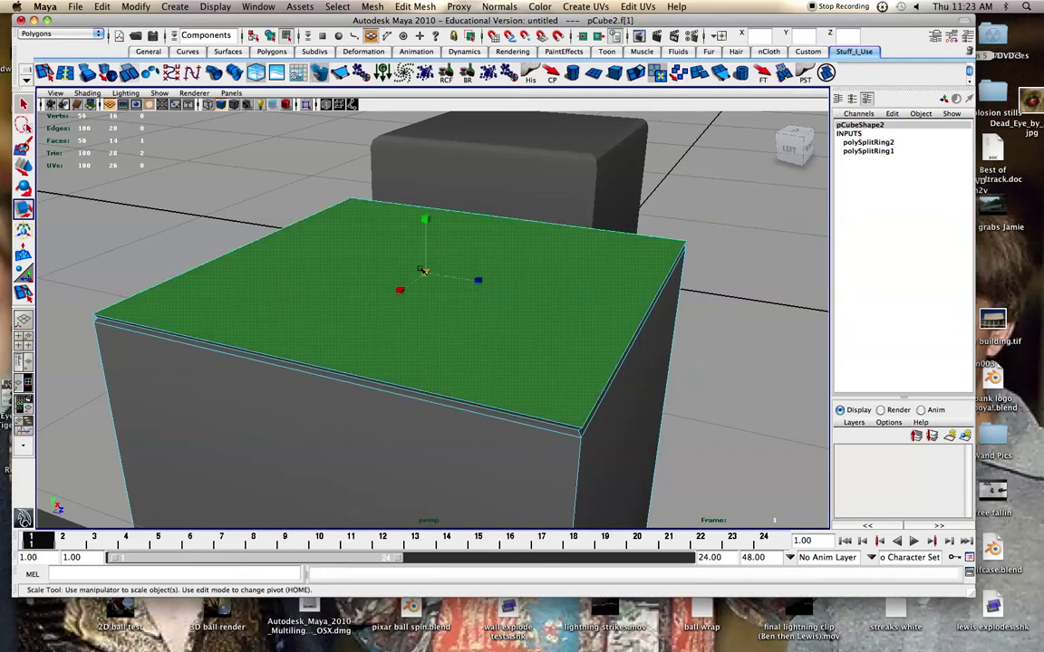
pyautogui.moveTo(426, 272); pyautogui.dragTo(392, 302)
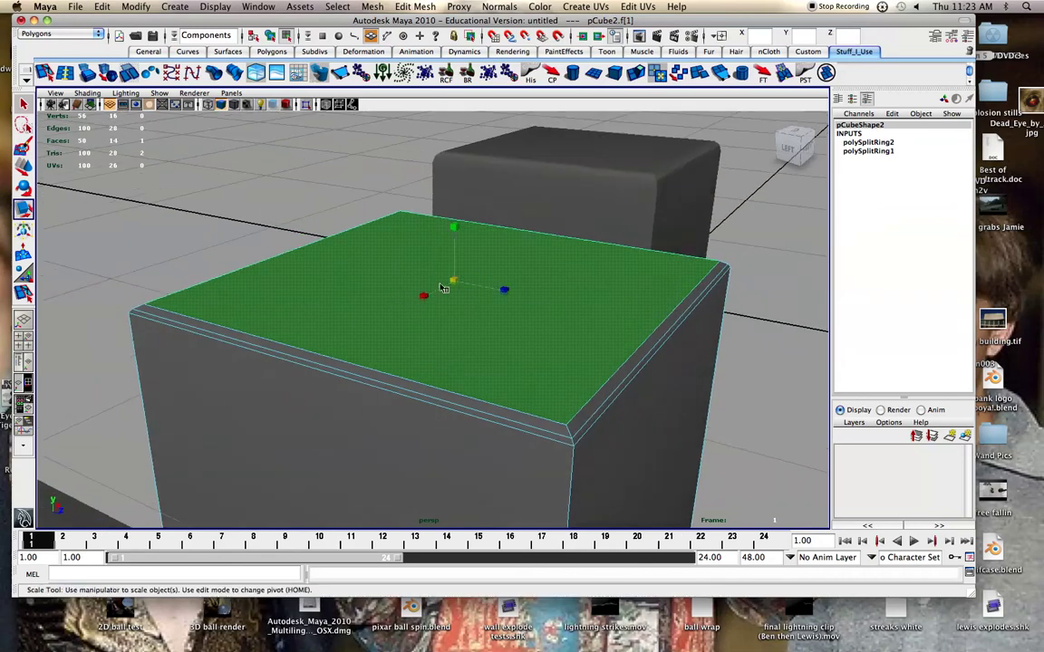
pyautogui.press('w')
pyautogui.moveTo(456, 243); pyautogui.dragTo(455, 246)
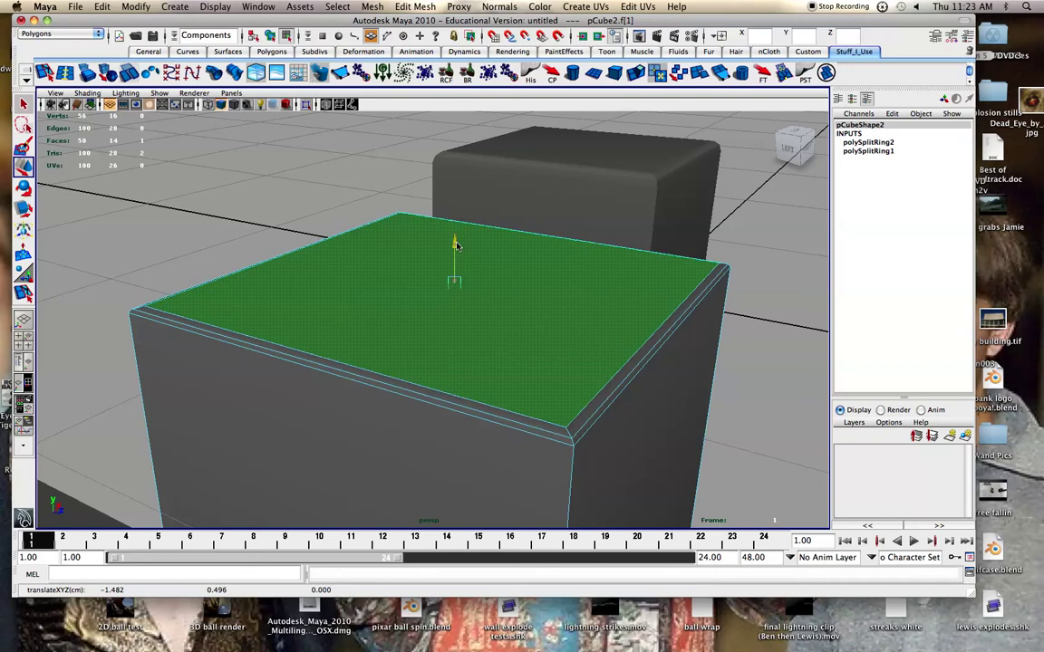
# - Return the middle cube to object mode to examine its shaped top edges beside the other cubes
pyautogui.moveTo(458, 363); pyautogui.dragTo(492, 350, button='right')
pyautogui.scroll(-5, 490, 349)
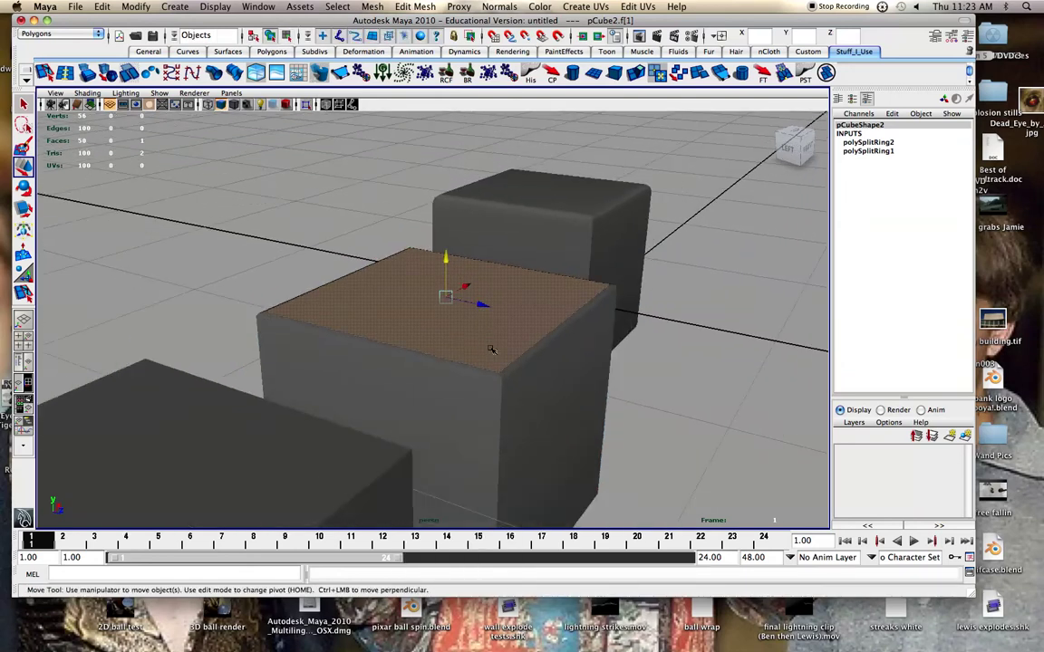
pyautogui.keyDown('alt'); pyautogui.moveTo(492, 350); pyautogui.dragTo(455, 356); pyautogui.keyUp('alt')
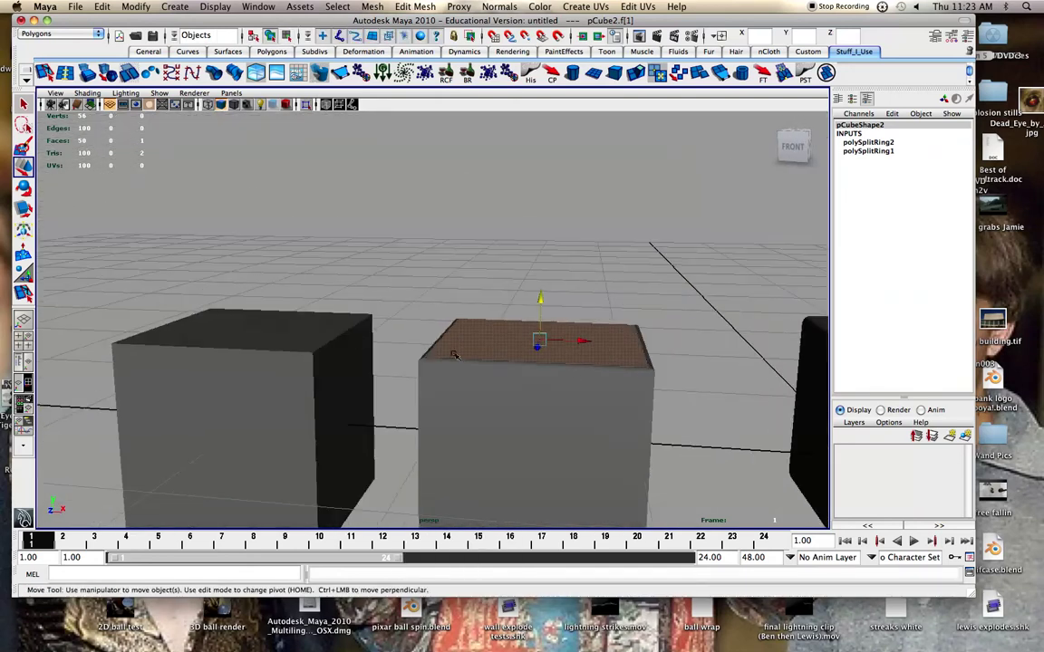
pyautogui.scroll(5, 572, 372)
# - Select the middle cube's top face again and scale it slightly further inward
pyautogui.click(573, 395)
pyautogui.keyDown('alt'); pyautogui.moveTo(551, 400); pyautogui.dragTo(532, 339); pyautogui.keyUp('alt')
pyautogui.moveTo(532, 339)
pyautogui.mouseDown(button='right')
pyautogui.moveTo(531, 357)
pyautogui.moveTo(526, 350)
pyautogui.mouseUp(button='right')
pyautogui.click(523, 348)
pyautogui.press('r')
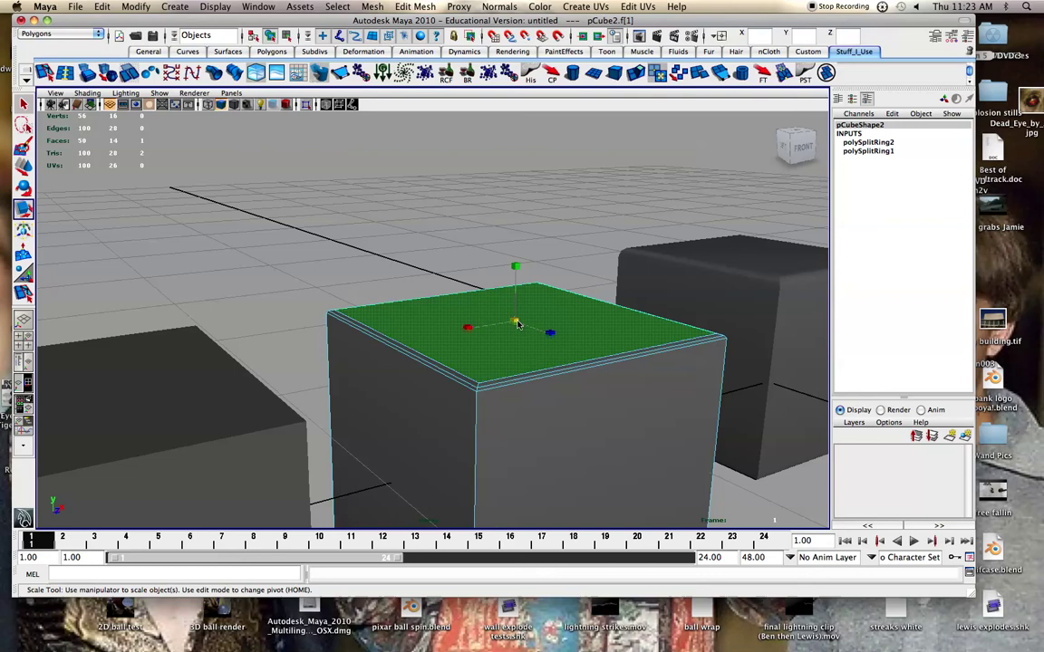
pyautogui.moveTo(516, 324); pyautogui.dragTo(514, 324)
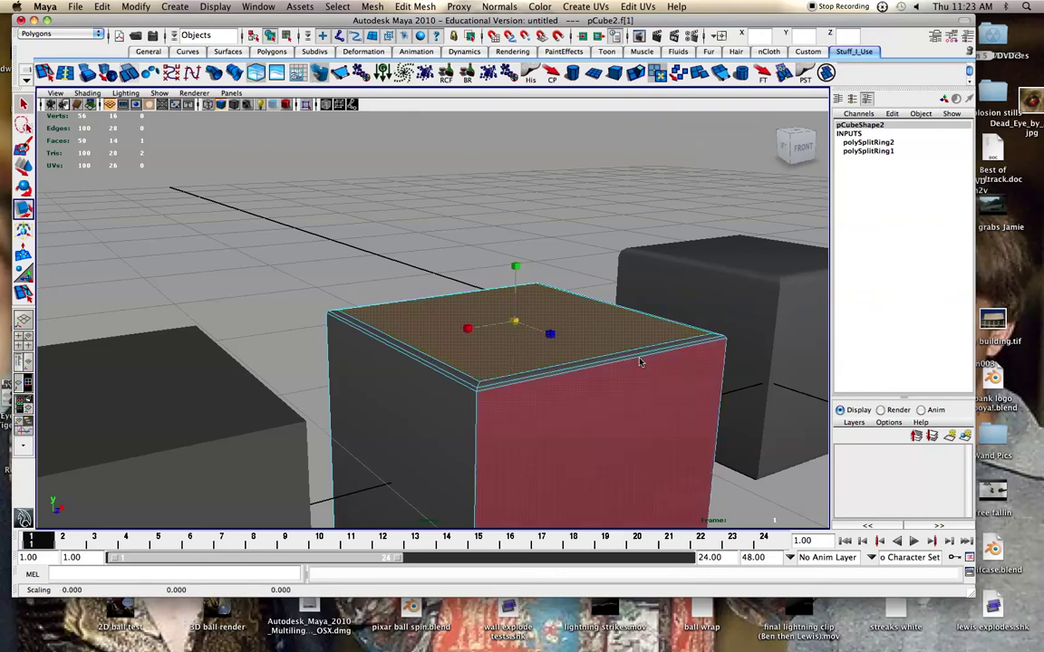
# - Switch the middle cube back to object mode and bring the unmodified third cube into view
pyautogui.keyDown('alt'); pyautogui.moveTo(640, 362); pyautogui.dragTo(497, 363); pyautogui.keyUp('alt')
pyautogui.moveTo(560, 344); pyautogui.dragTo(590, 332, button='right')
pyautogui.scroll(-3, 581, 341)
pyautogui.keyDown('alt'); pyautogui.moveTo(505, 344); pyautogui.dragTo(629, 372, button='middle'); pyautogui.keyUp('alt')
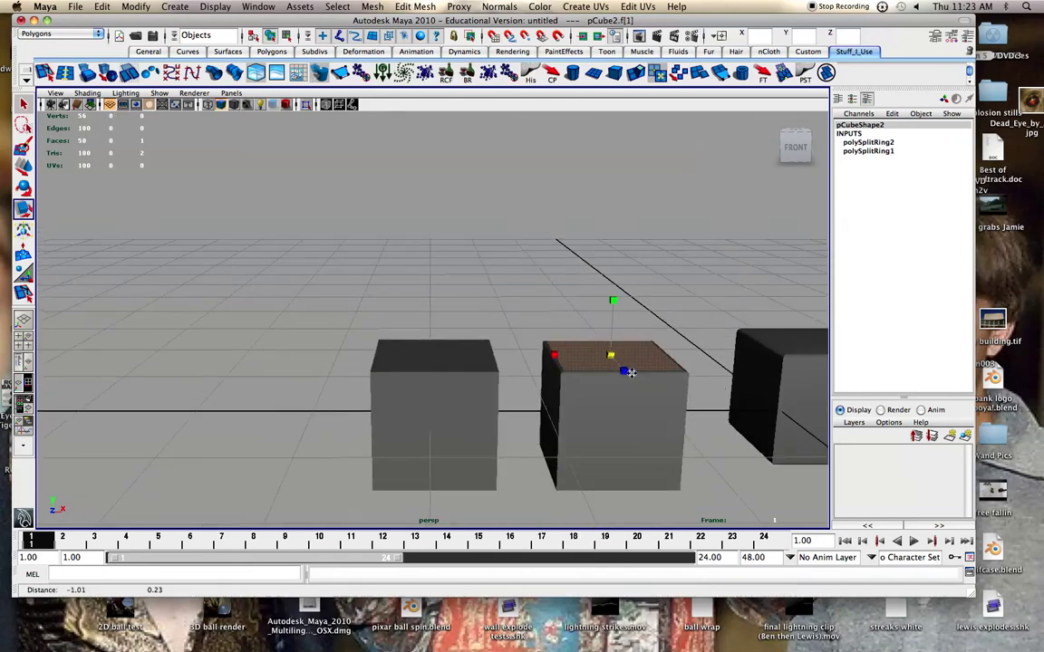
# - Extrude the third cube's top face up by about 0.01 and scale it inward to about 0.967
pyautogui.click(411, 376)
pyautogui.scroll(4, 414, 378)
pyautogui.keyDown('alt'); pyautogui.moveTo(411, 383); pyautogui.dragTo(414, 392); pyautogui.keyUp('alt')
pyautogui.moveTo(414, 392); pyautogui.dragTo(408, 416, button='right')
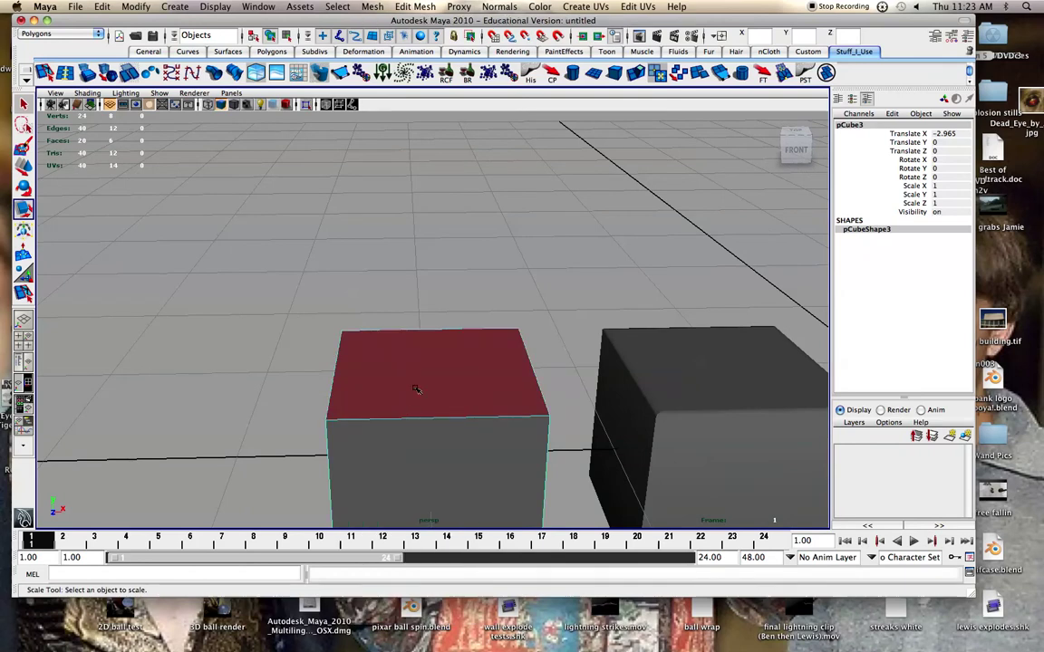
pyautogui.click(415, 388)
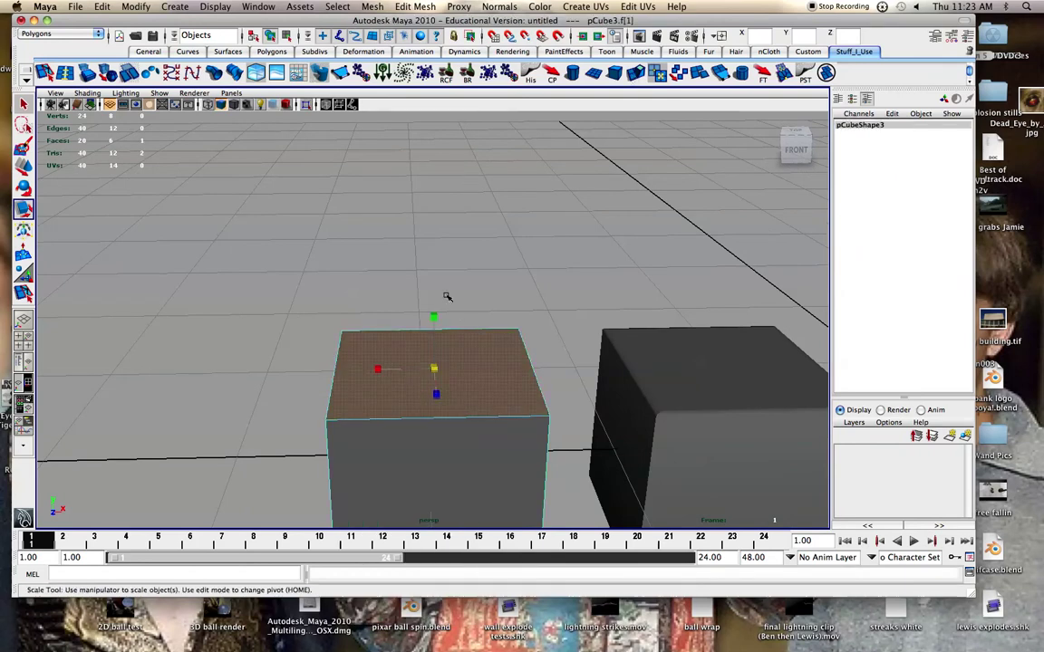
pyautogui.click(643, 75)
pyautogui.keyDown('alt'); pyautogui.moveTo(690, 310); pyautogui.dragTo(477, 330, button='middle'); pyautogui.keyUp('alt')
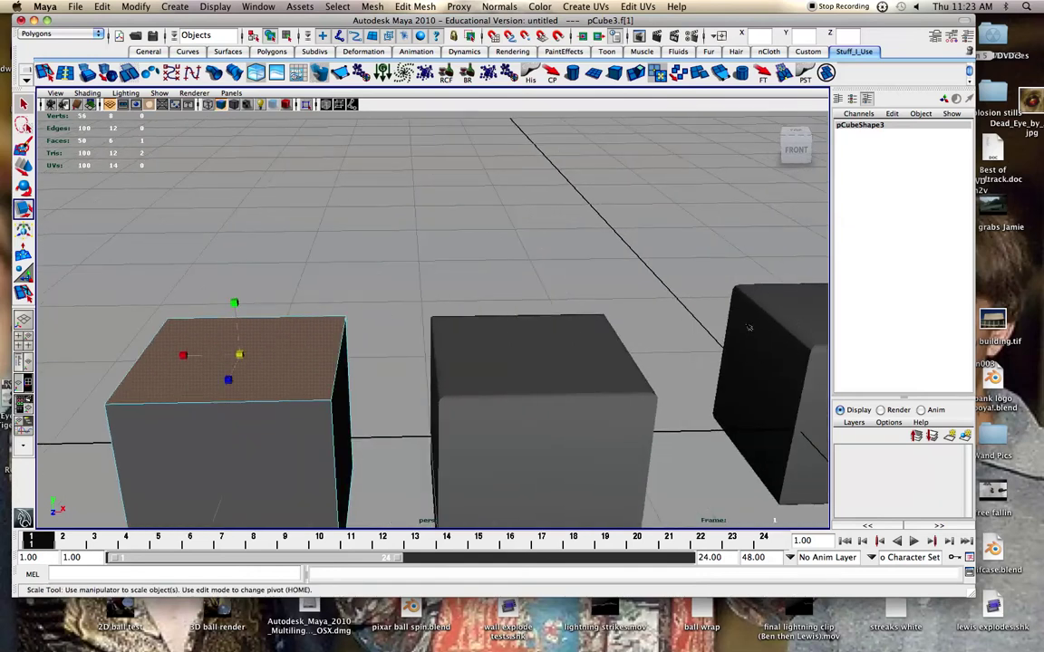
pyautogui.keyDown('alt'); pyautogui.moveTo(665, 335); pyautogui.dragTo(850, 302, button='middle'); pyautogui.keyUp('alt')
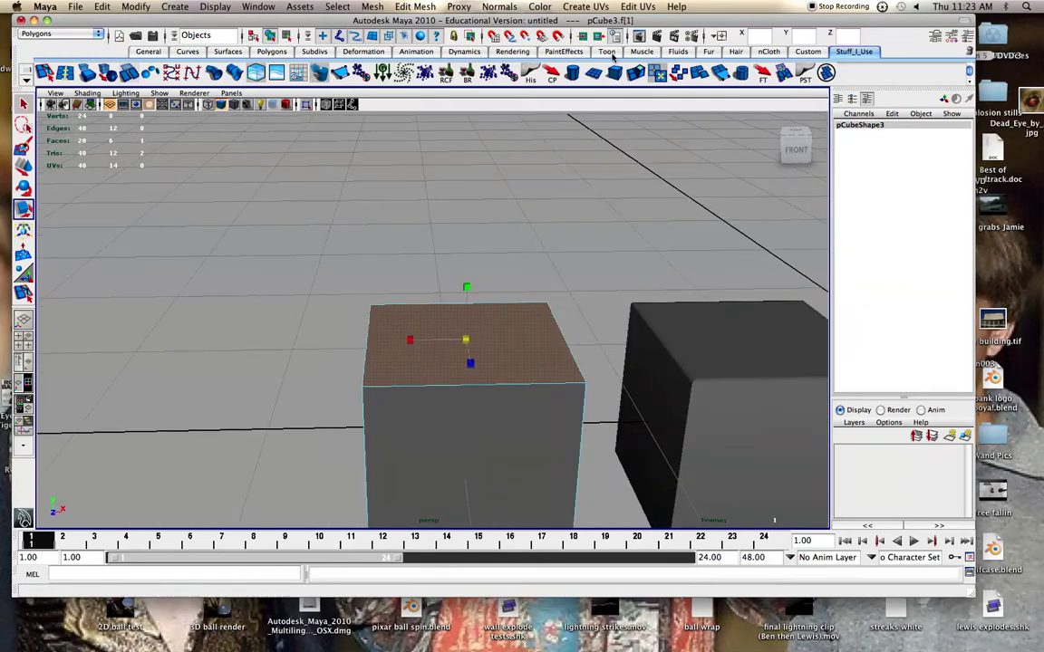
pyautogui.click(639, 75)
pyautogui.scroll(5, 482, 280)
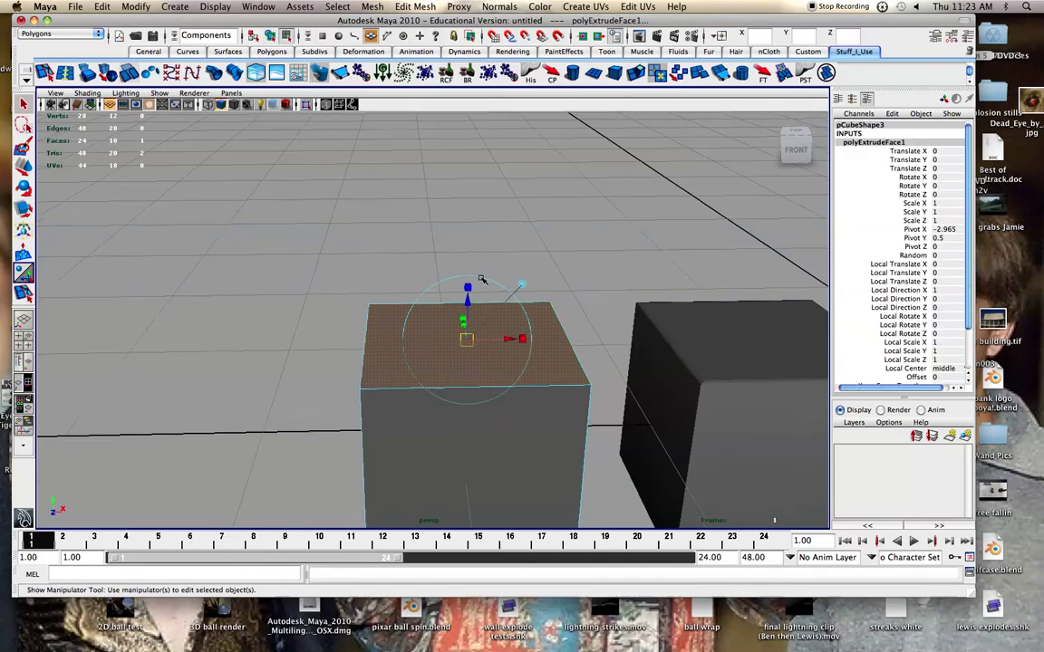
pyautogui.moveTo(479, 309); pyautogui.dragTo(481, 346)
pyautogui.click(478, 330)
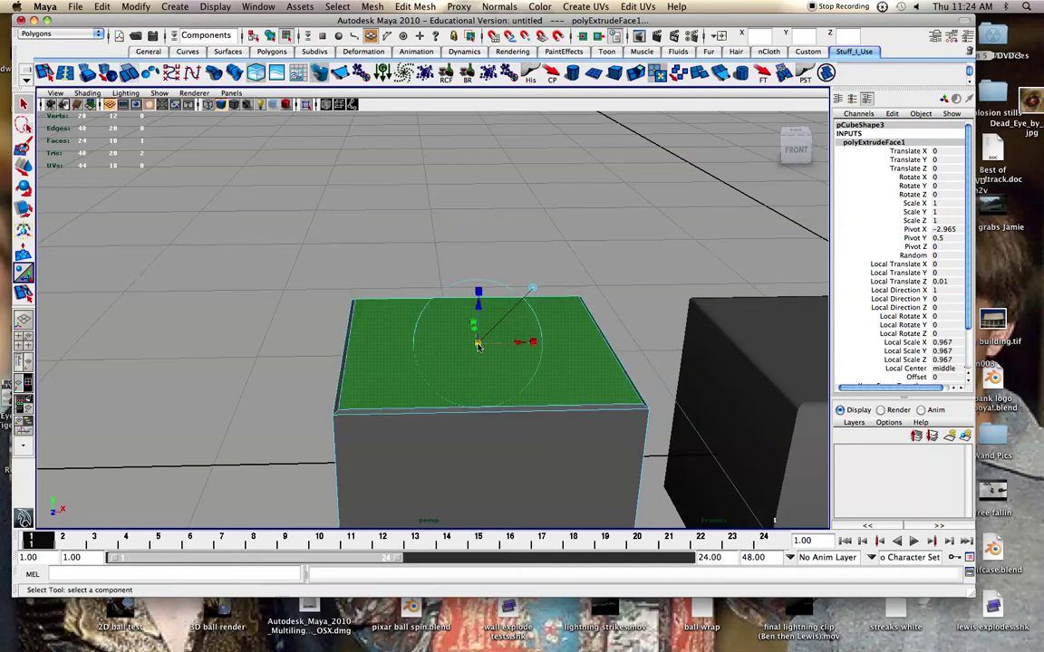
# - Extrude the third cube's top face again by about 0.012, scaled to 0.933 in local X and Y, and return to object mode
pyautogui.hotkey('ctrl', 'e')
pyautogui.moveTo(478, 302); pyautogui.dragTo(466, 349)
pyautogui.press('w')
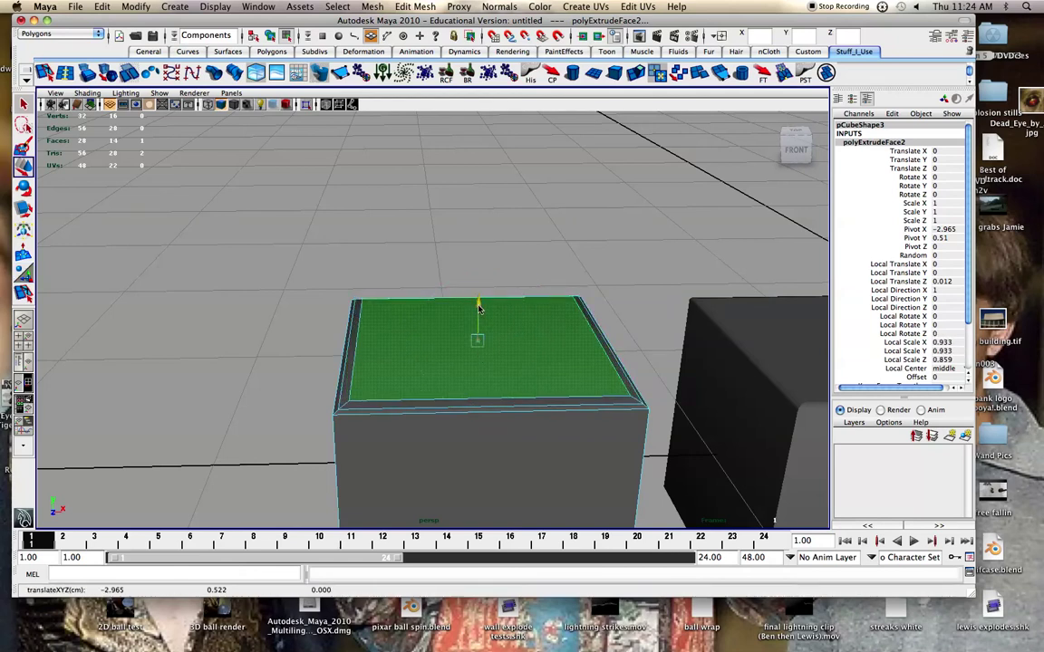
pyautogui.keyDown('alt'); pyautogui.moveTo(477, 308); pyautogui.dragTo(458, 390); pyautogui.keyUp('alt')
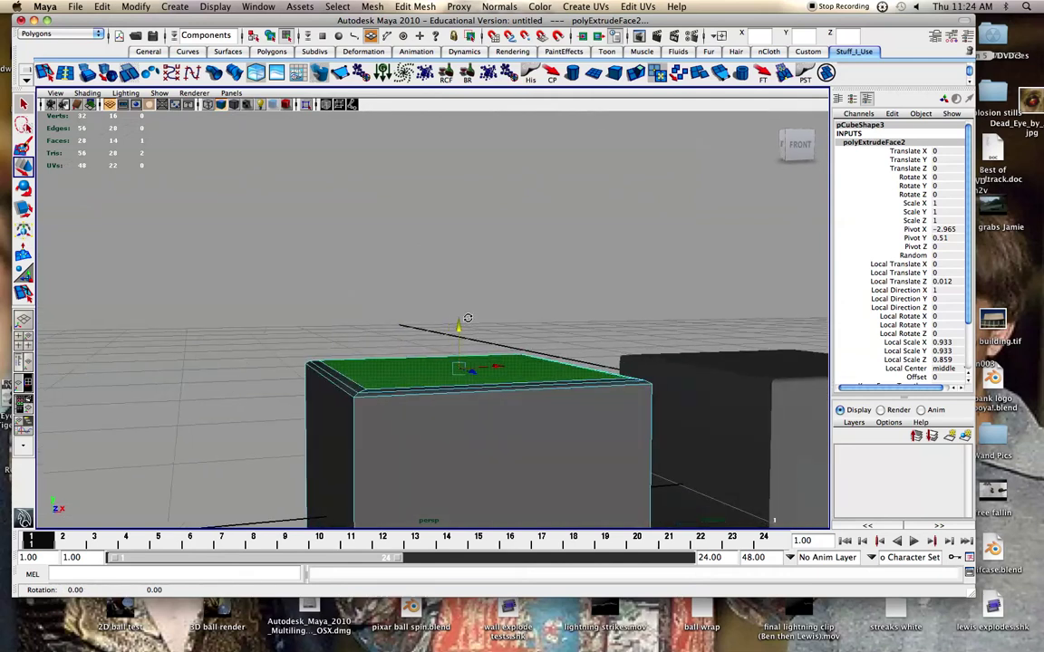
pyautogui.moveTo(464, 399); pyautogui.dragTo(535, 380, button='right')
pyautogui.scroll(-3, 525, 300)
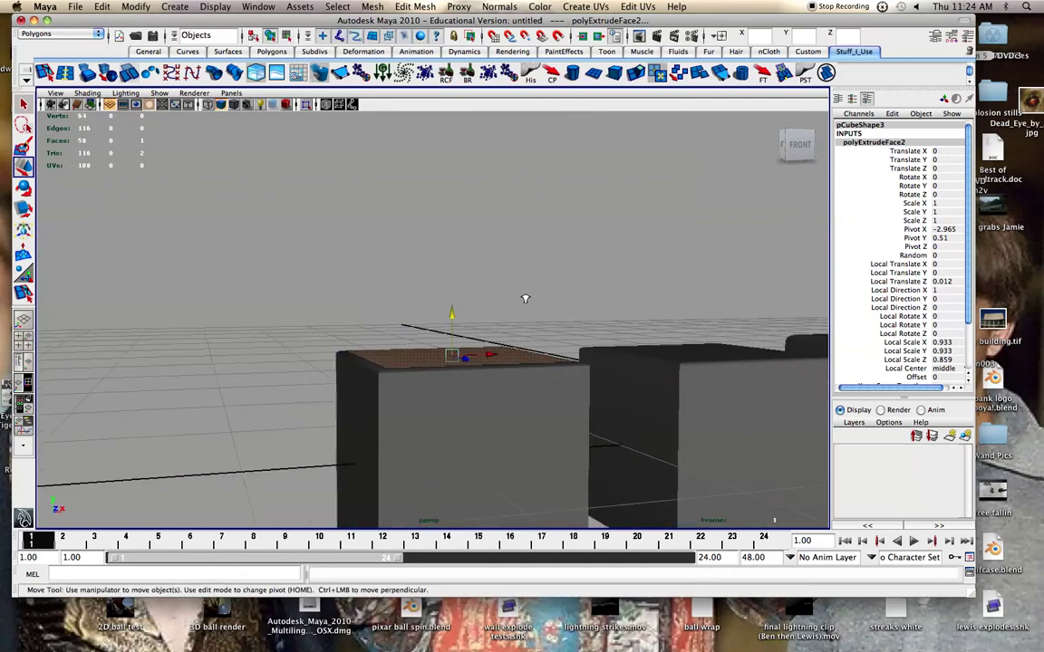
# - Delete all three cubes from the scene
pyautogui.click(521, 320)
pyautogui.click(516, 347)
pyautogui.press('Delete')
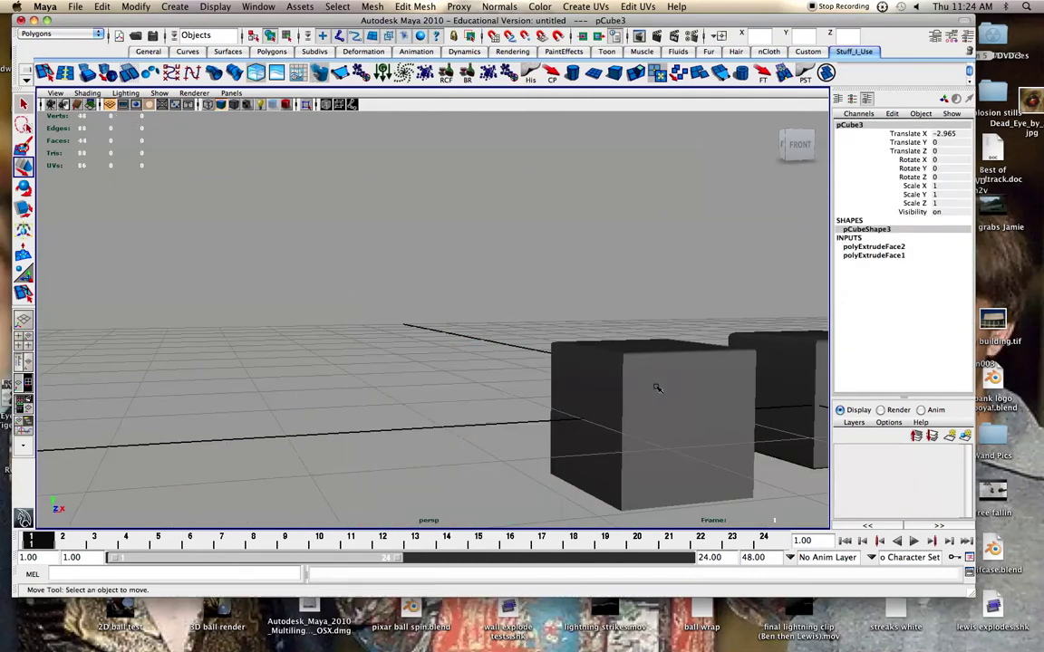
pyautogui.click(657, 387)
pyautogui.press('Delete')
pyautogui.click(775, 399)
pyautogui.press('Delete')
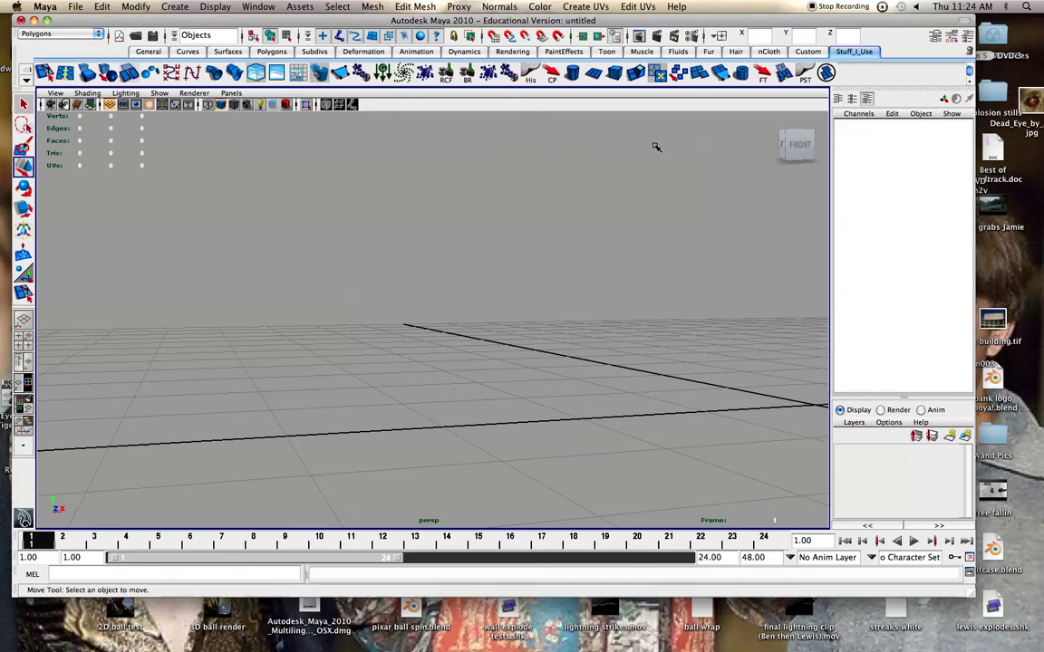
# - Create a polygon cone at the origin and stretch it to about 2.149 in Y
pyautogui.click(169, 7)
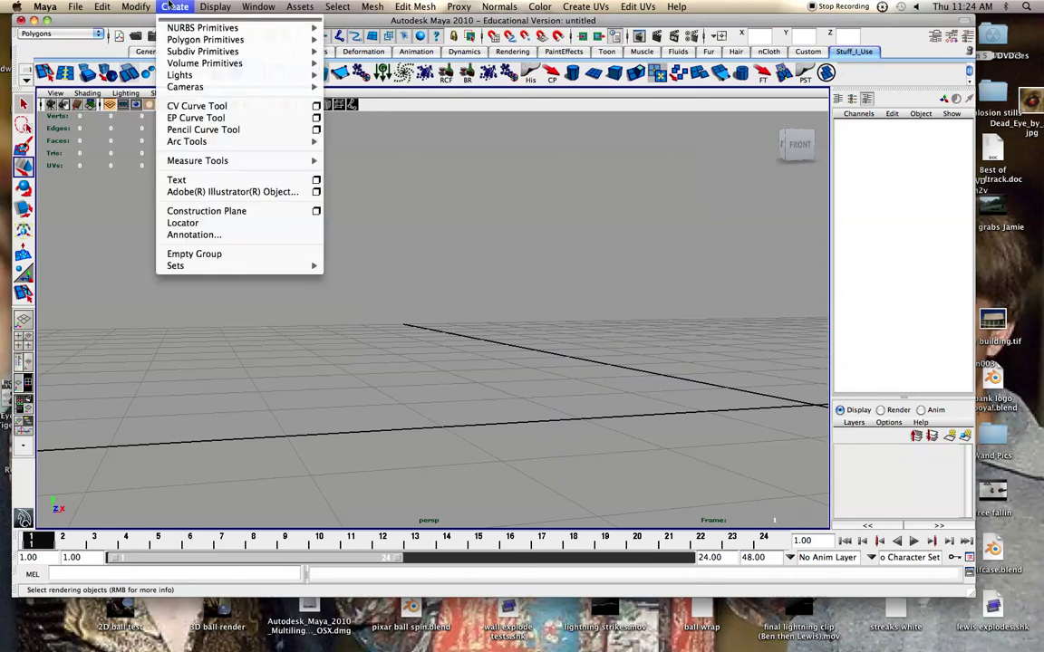
pyautogui.moveTo(187, 42)
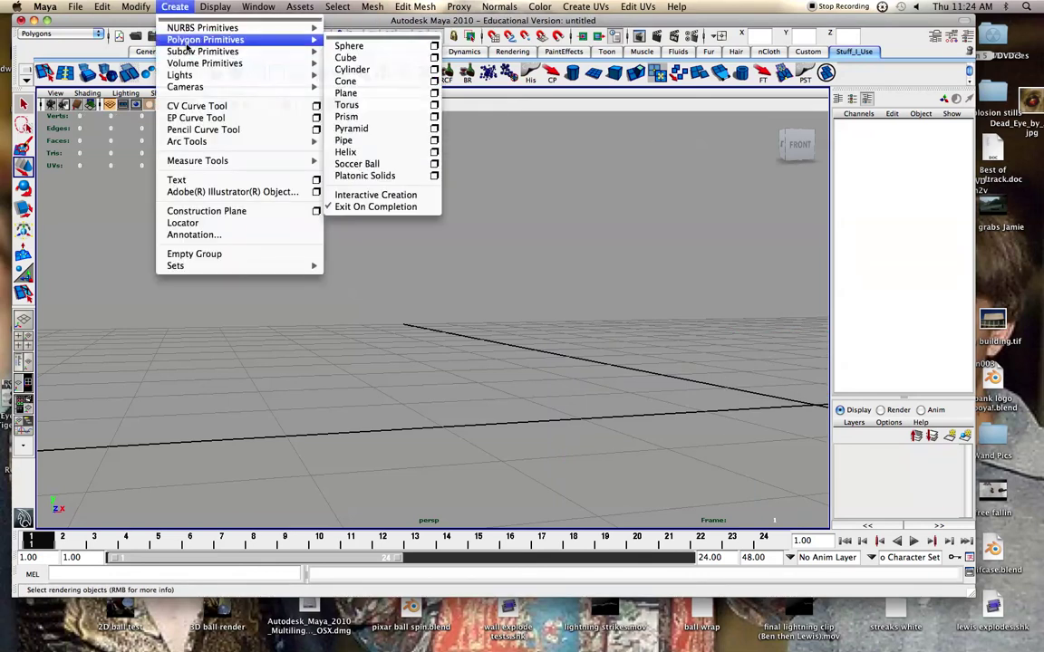
pyautogui.click(361, 83)
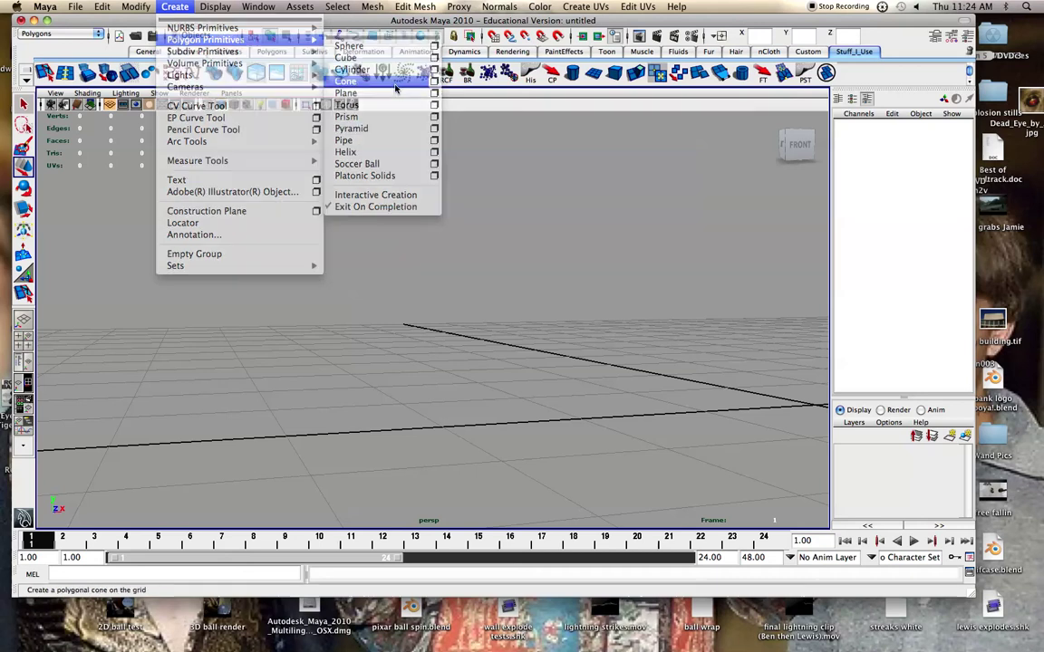
pyautogui.scroll(-3, 599, 407)
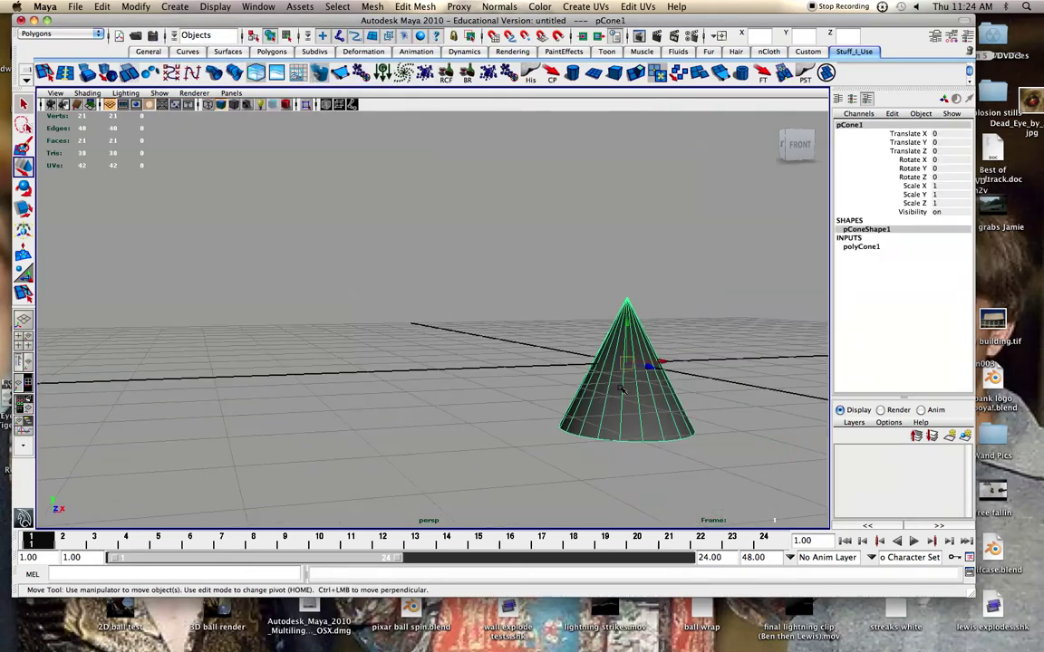
pyautogui.press('r')
pyautogui.moveTo(628, 308); pyautogui.dragTo(628, 237)
pyautogui.scroll(-3, 587, 311)
pyautogui.keyDown('alt'); pyautogui.moveTo(587, 313); pyautogui.dragTo(488, 321, button='middle'); pyautogui.keyUp('alt')
pyautogui.scroll(5, 453, 306)
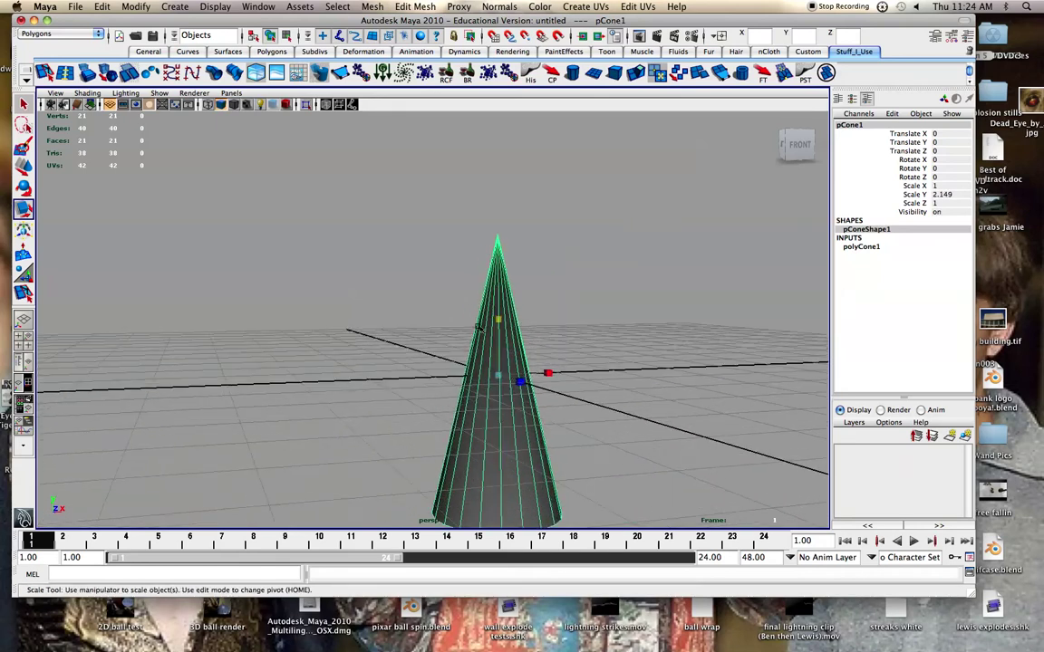
# - Try to insert an edge loop on the side of the cone, and delete the cone
pyautogui.click(64, 75)
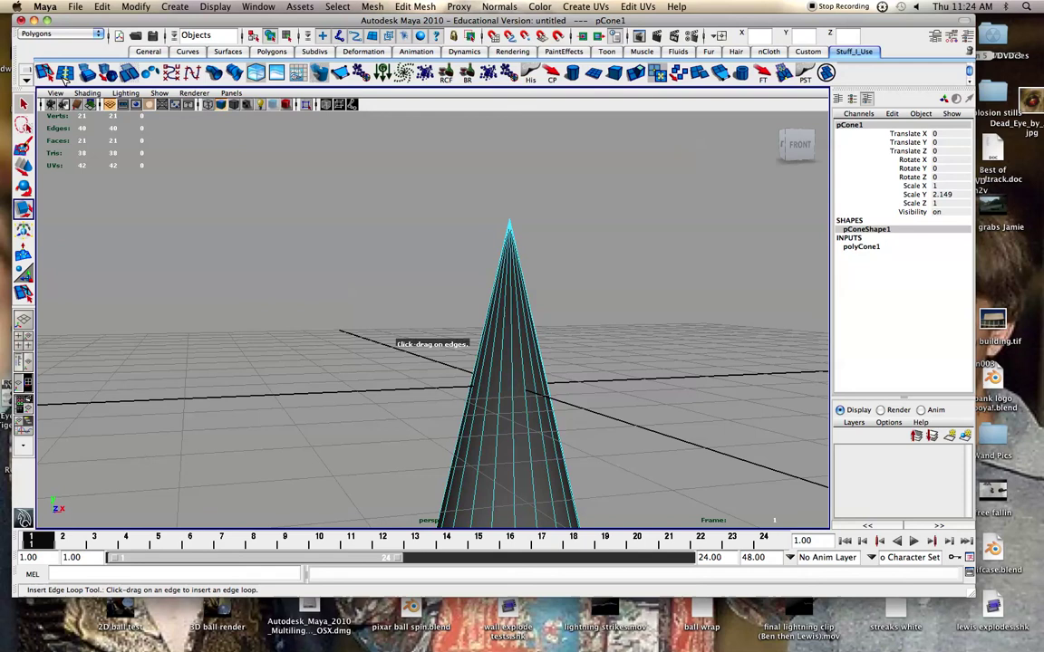
pyautogui.keyDown('alt'); pyautogui.moveTo(542, 435); pyautogui.dragTo(459, 378); pyautogui.keyUp('alt')
pyautogui.keyDown('alt'); pyautogui.moveTo(506, 377); pyautogui.dragTo(512, 276, button='middle'); pyautogui.keyUp('alt')
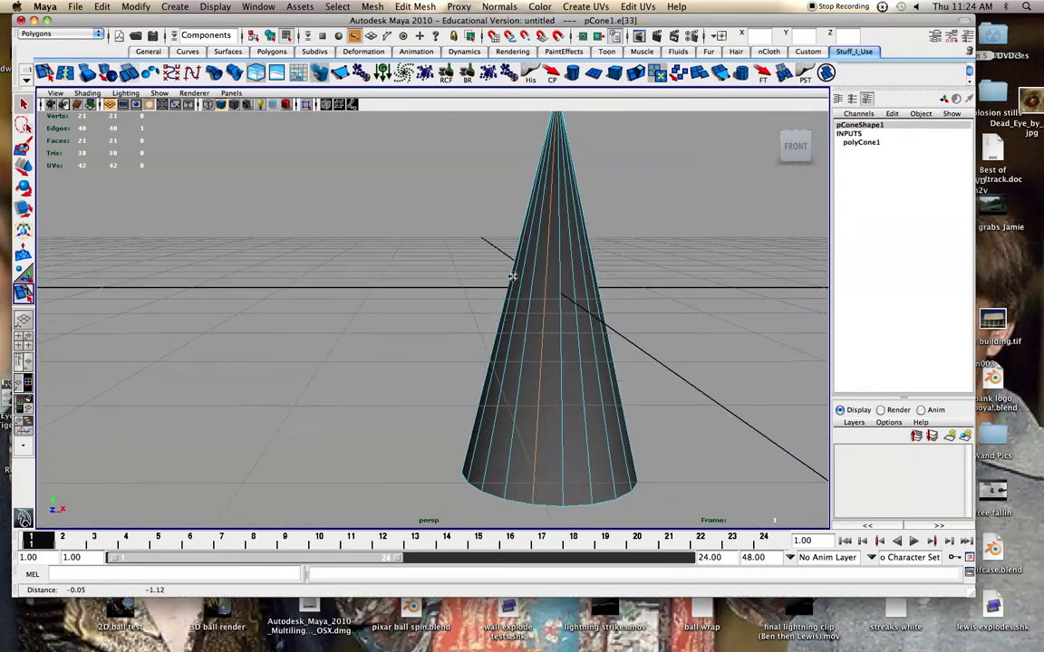
pyautogui.scroll(-5, 526, 310)
pyautogui.press('q')
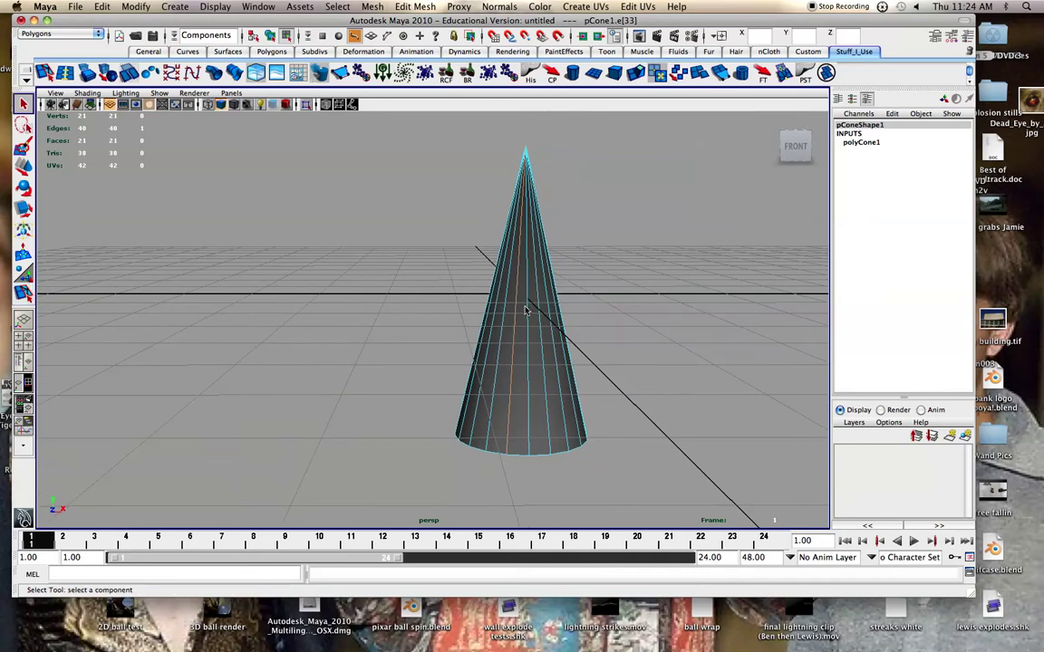
pyautogui.moveTo(525, 309); pyautogui.dragTo(539, 295, button='right')
pyautogui.press('Delete')
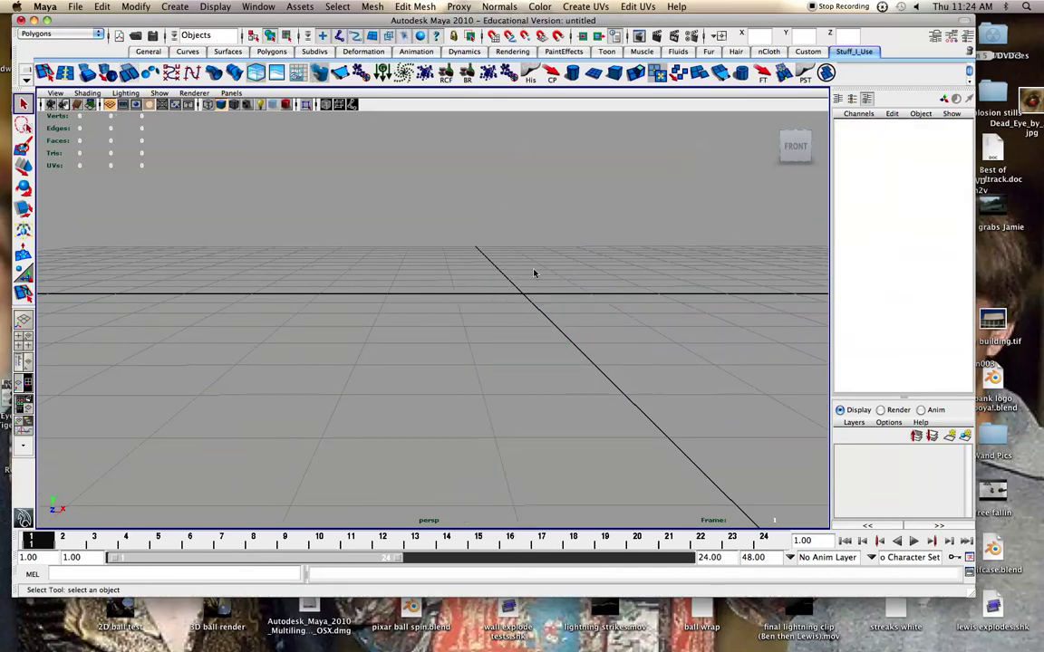
# - Create a polygon cylinder at the origin and select all the faces of its top cap
pyautogui.click(573, 74)
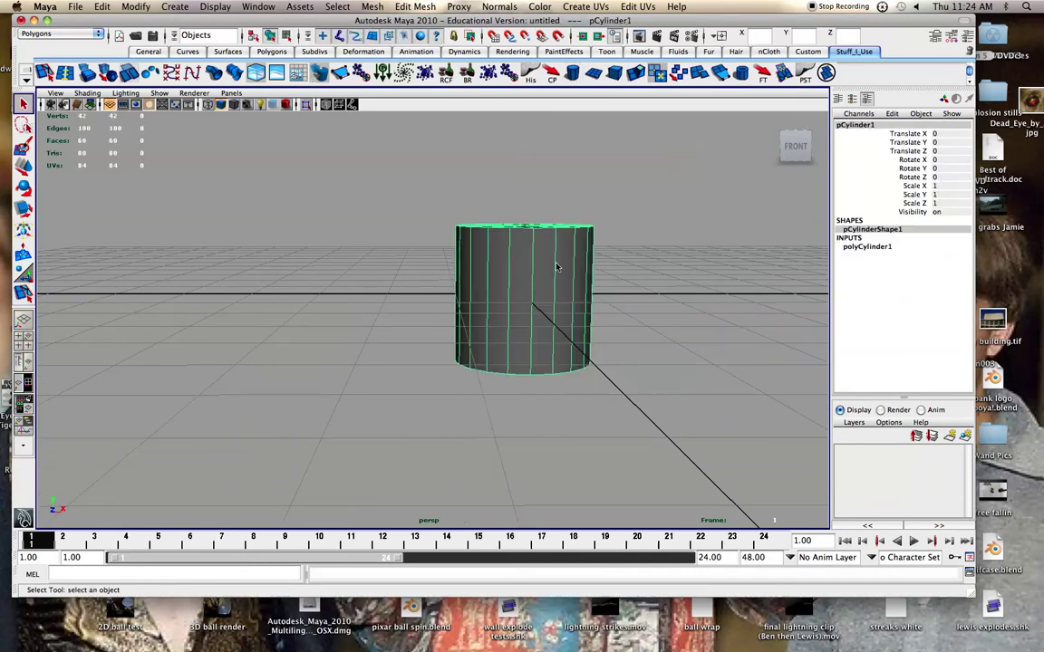
pyautogui.scroll(-1, 492, 265)
pyautogui.keyDown('alt'); pyautogui.moveTo(526, 255); pyautogui.dragTo(509, 365, button='middle'); pyautogui.keyUp('alt')
pyautogui.scroll(4, 511, 366)
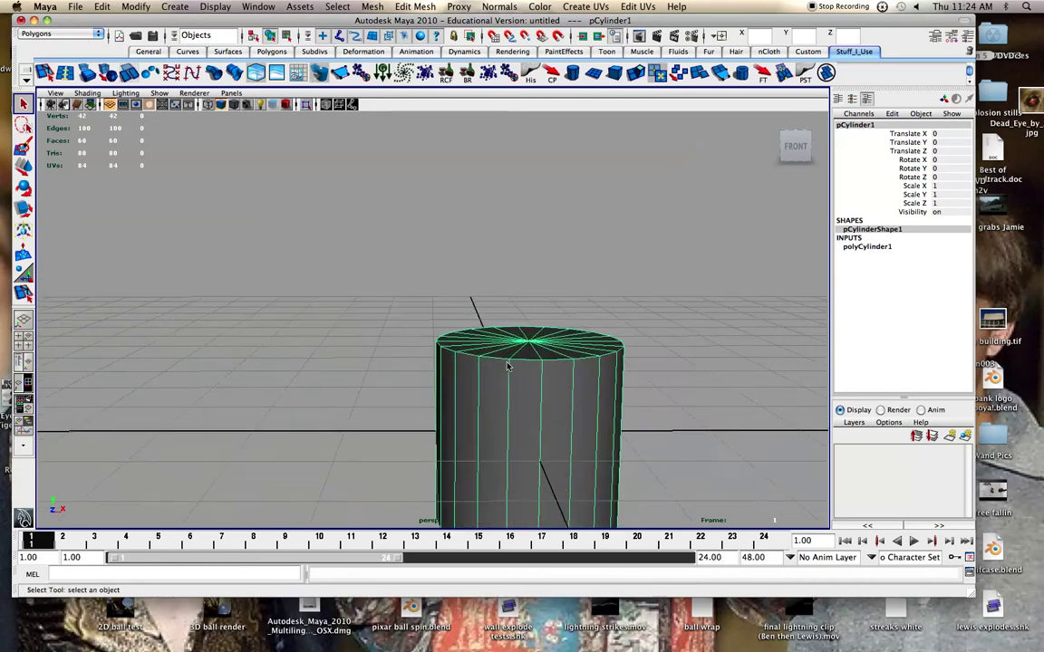
pyautogui.moveTo(542, 355); pyautogui.dragTo(534, 379, button='right')
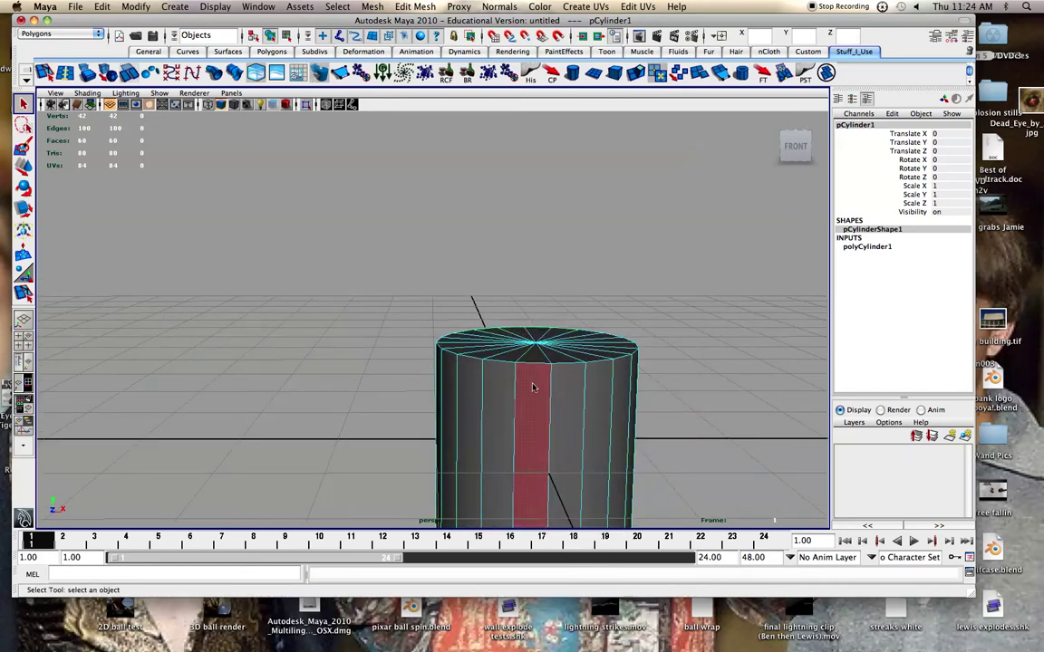
pyautogui.keyDown('alt'); pyautogui.moveTo(535, 378); pyautogui.dragTo(537, 408); pyautogui.keyUp('alt')
pyautogui.moveTo(535, 403); pyautogui.dragTo(582, 410, button='right')
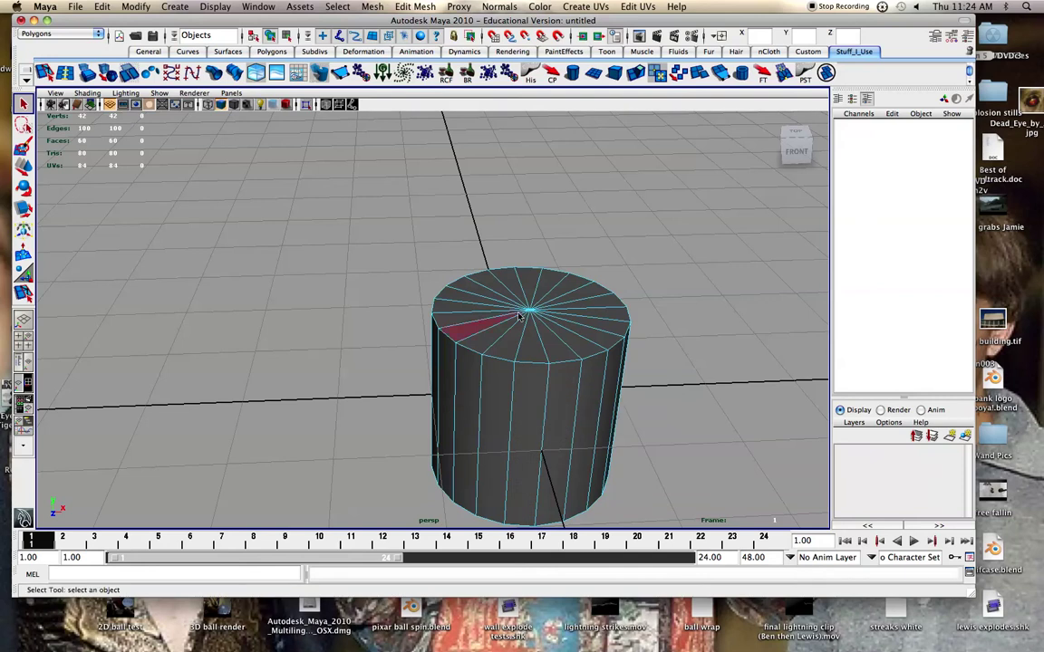
pyautogui.click(574, 353)
# - Scale the cylinder's top cap faces inward until they nearly meet at a point, and show the cylinder's creation settings
pyautogui.press('r')
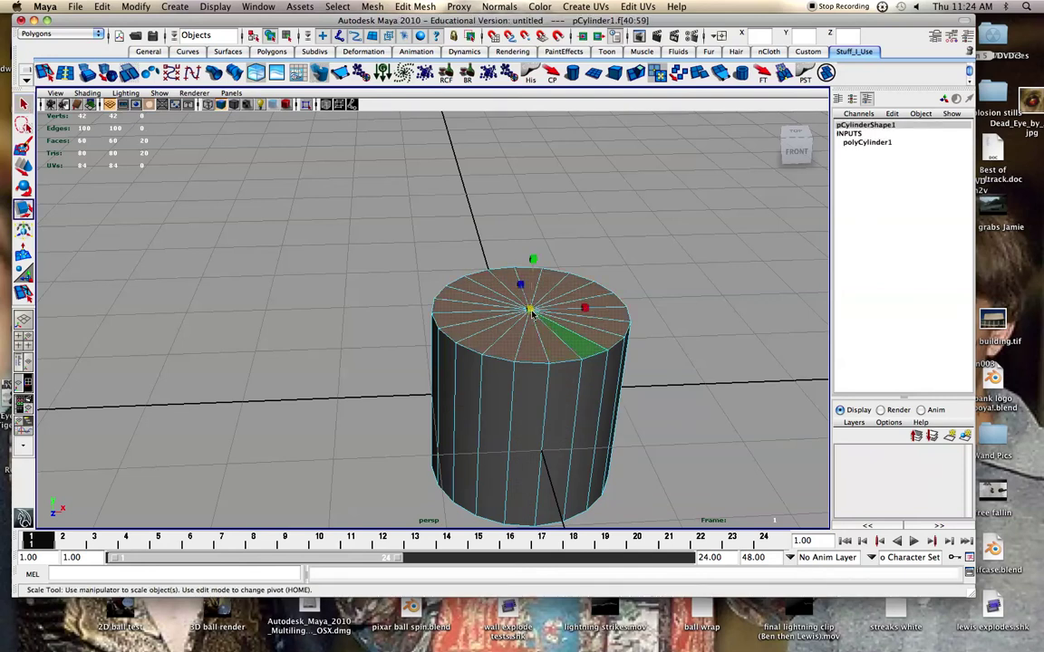
pyautogui.moveTo(533, 312); pyautogui.dragTo(396, 325)
pyautogui.click(868, 143)
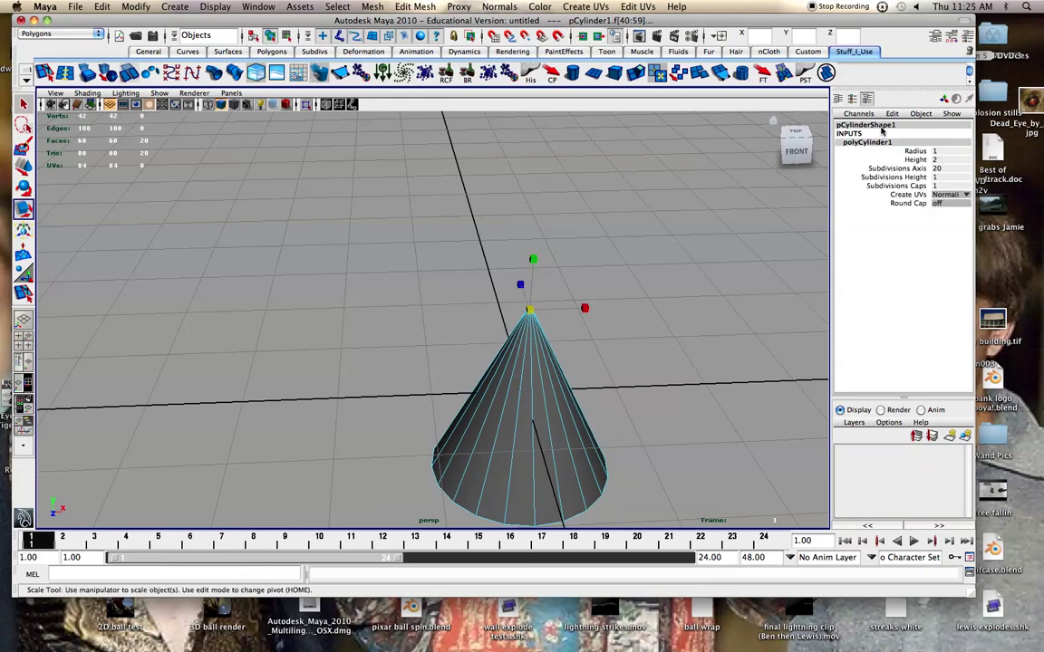
# - Scale the tip faces tighter, return the cylinder to object mode and stretch it to about 1.999 in Y
pyautogui.scroll(3, 576, 308)
pyautogui.keyDown('alt'); pyautogui.moveTo(577, 308); pyautogui.dragTo(694, 303, button='right'); pyautogui.keyUp('alt')
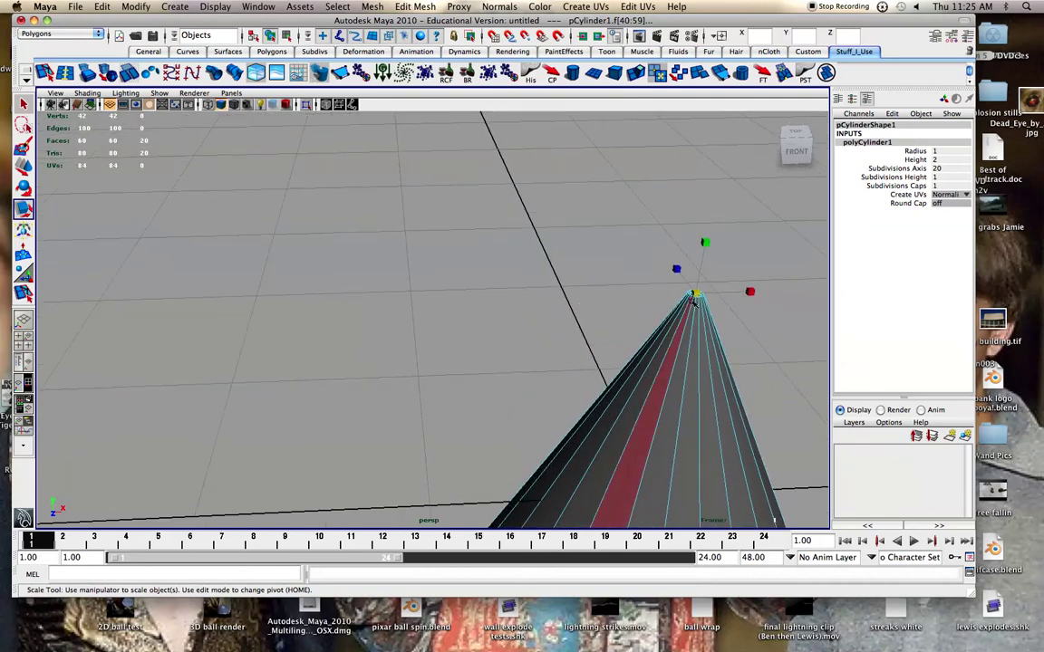
pyautogui.moveTo(698, 296); pyautogui.dragTo(677, 300)
pyautogui.keyDown('alt'); pyautogui.moveTo(678, 308); pyautogui.dragTo(650, 212, button='middle'); pyautogui.keyUp('alt')
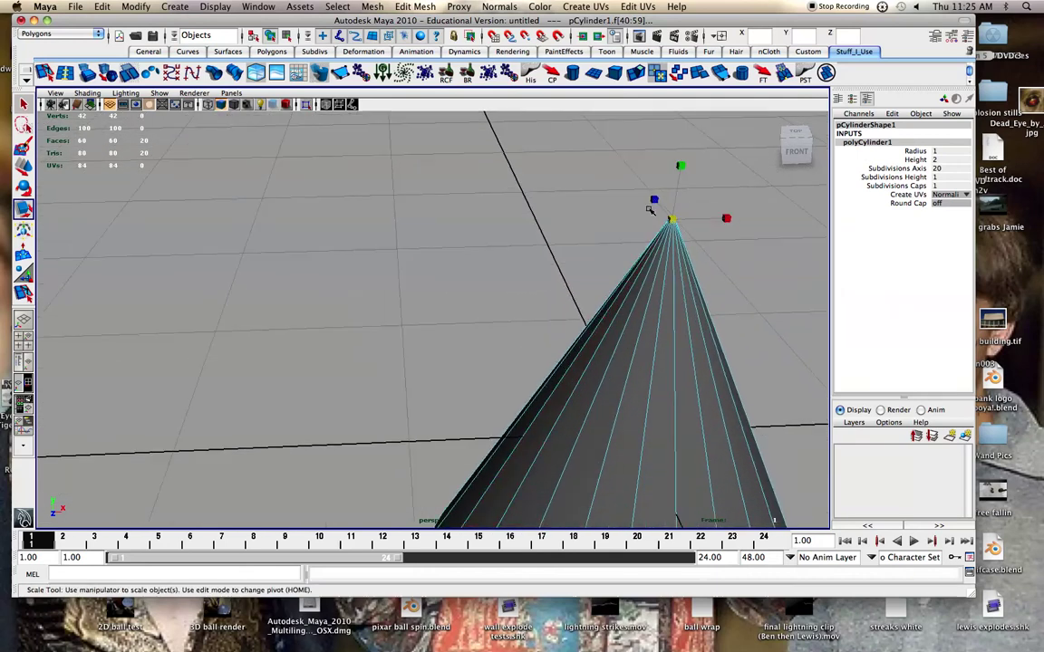
pyautogui.moveTo(650, 357); pyautogui.dragTo(519, 338, button='right')
pyautogui.moveTo(525, 327); pyautogui.dragTo(539, 271)
# - Insert eight edge loops around the stretched cone, arranged as four closely spaced pairs from its middle up toward the tip
pyautogui.click(65, 74)
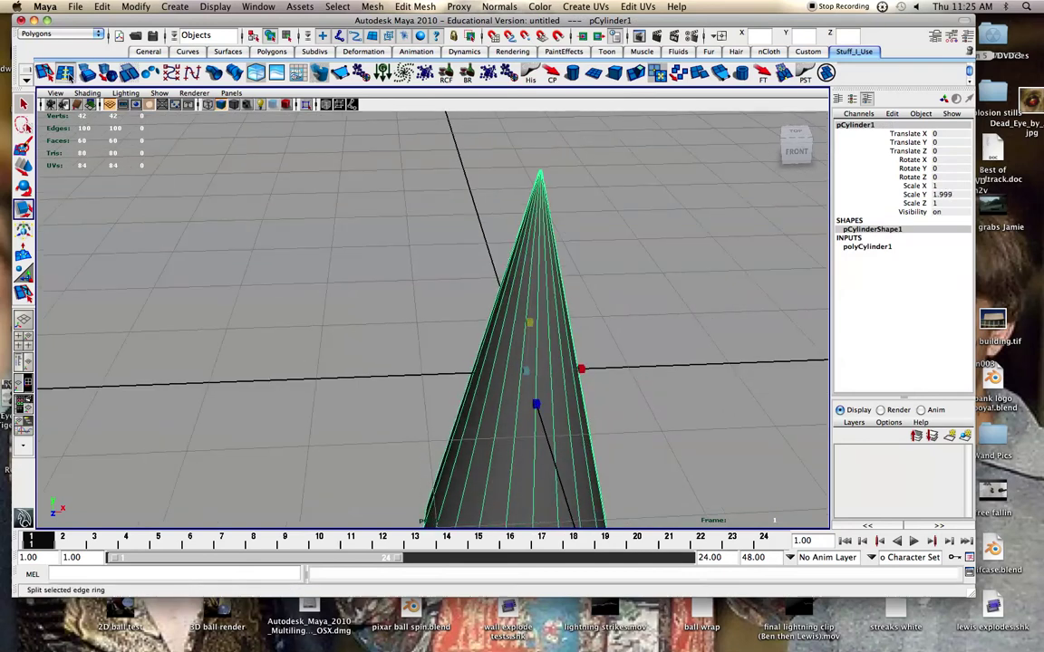
pyautogui.moveTo(544, 372); pyautogui.dragTo(540, 343)
pyautogui.moveTo(542, 339); pyautogui.dragTo(542, 332)
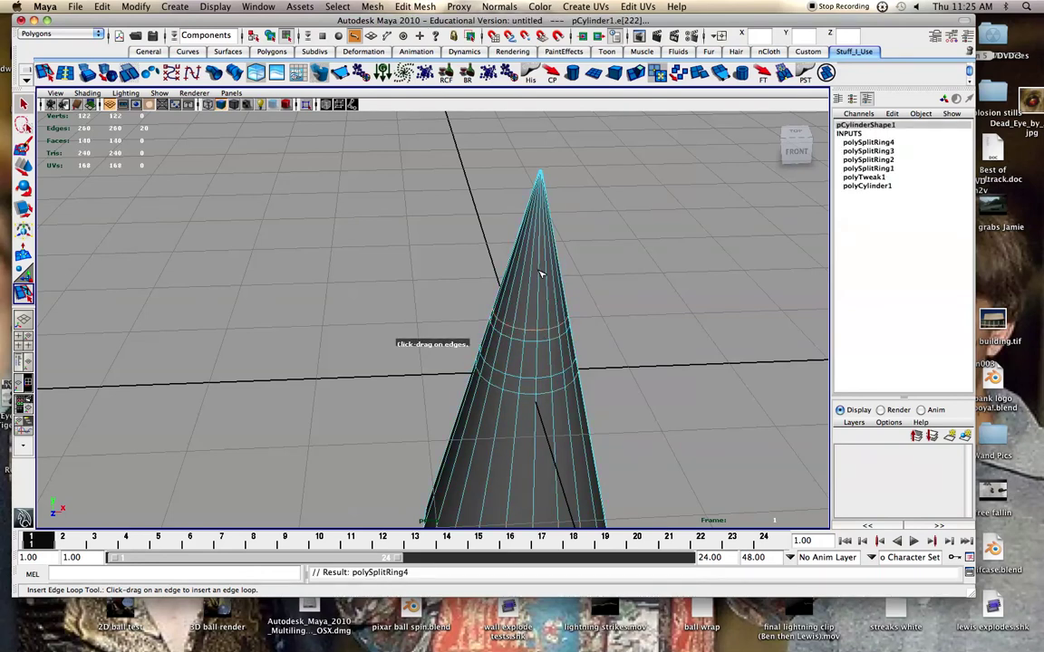
pyautogui.moveTo(540, 274)
pyautogui.mouseDown()
pyautogui.moveTo(541, 288)
pyautogui.moveTo(541, 257)
pyautogui.mouseUp()
pyautogui.keyDown('alt'); pyautogui.moveTo(541, 257); pyautogui.dragTo(522, 287, button='middle'); pyautogui.keyUp('alt')
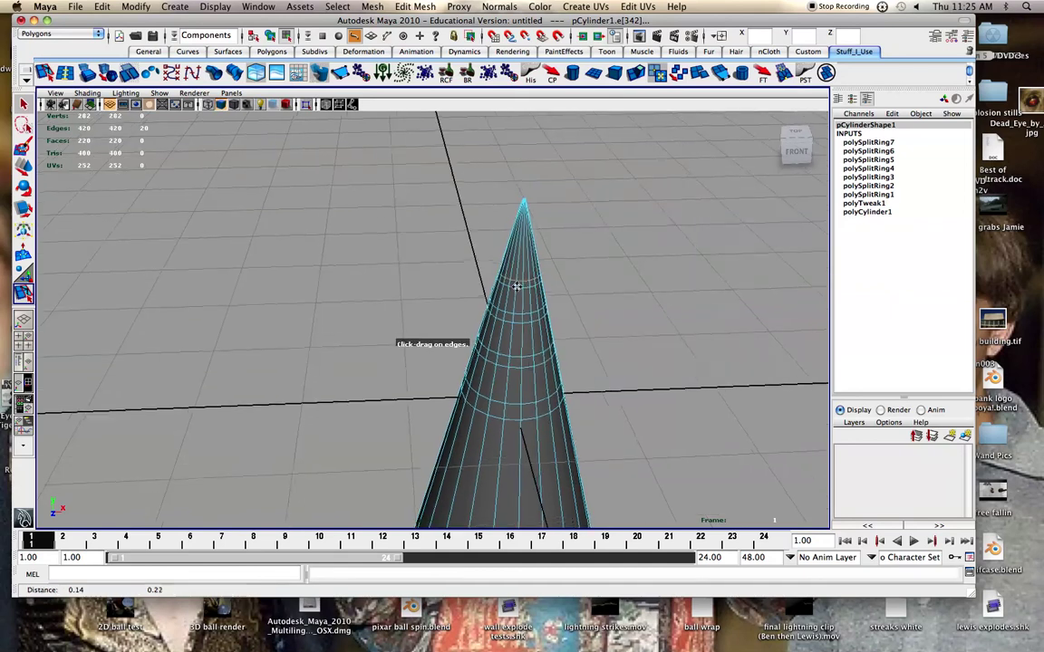
# - Select twelve alternate faces on the cone's front, three in each of the four narrow bands between the paired edge loops
pyautogui.scroll(5, 520, 290)
pyautogui.press('q')
pyautogui.moveTo(520, 303); pyautogui.dragTo(522, 331, button='right')
pyautogui.click(519, 375)
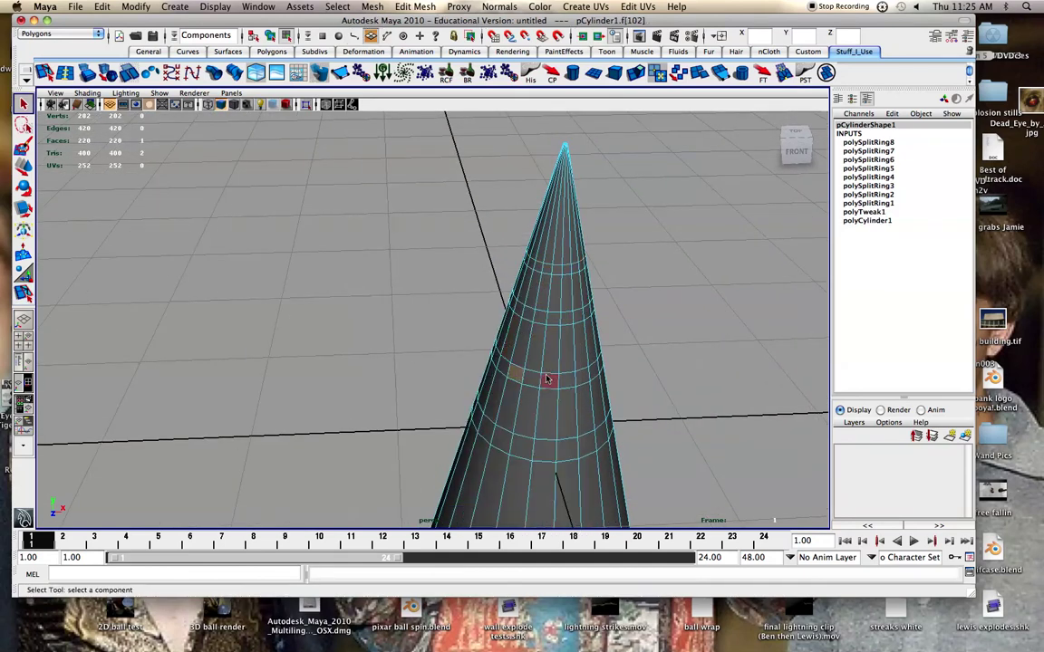
pyautogui.keyDown('shift'); pyautogui.click(550, 382); pyautogui.keyUp('shift')
pyautogui.keyDown('shift'); pyautogui.click(588, 424); pyautogui.keyUp('shift')
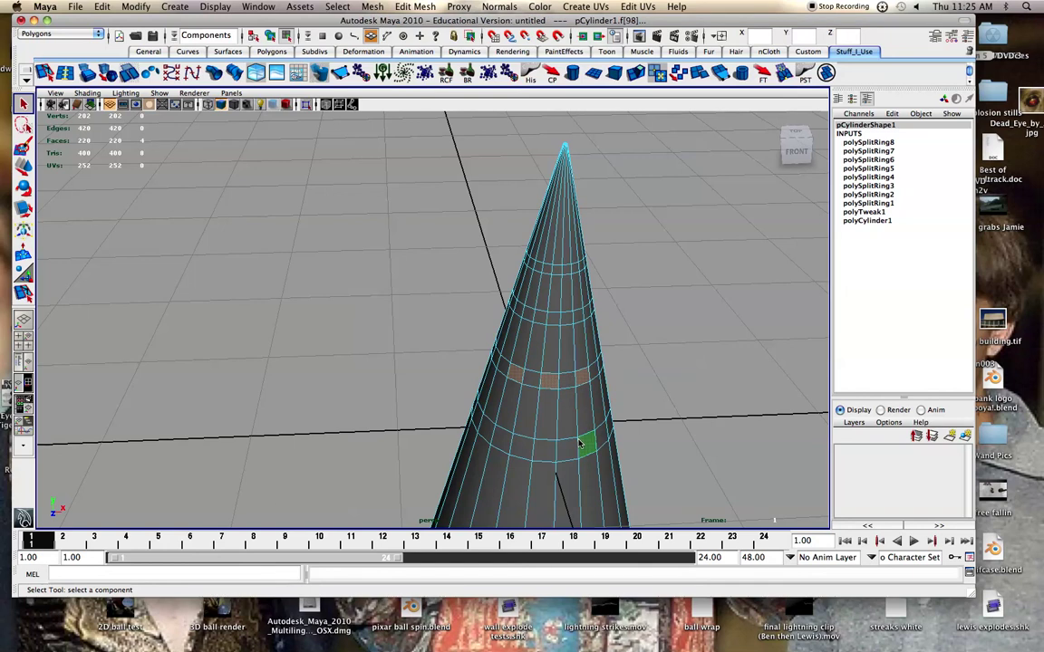
pyautogui.keyDown('shift'); pyautogui.click(529, 319); pyautogui.keyUp('shift')
pyautogui.keyDown('shift'); pyautogui.click(553, 317); pyautogui.keyUp('shift')
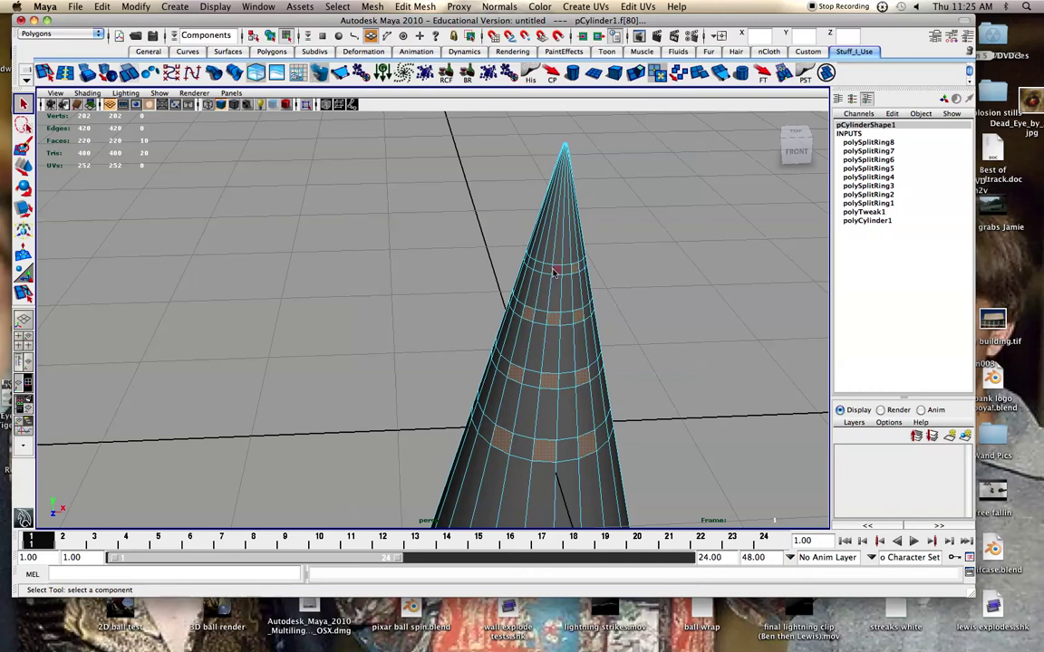
# - Extrude the selected band faces outward by about 0.052 in local Z to form small blocks on the cone
pyautogui.scroll(1, 532, 310)
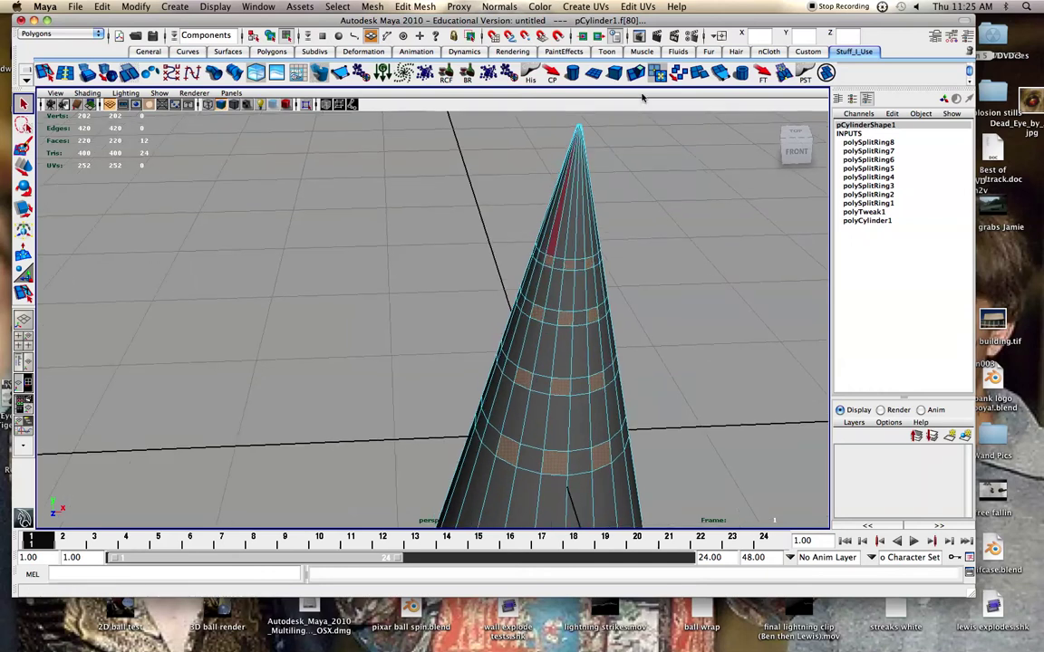
pyautogui.keyDown('alt'); pyautogui.moveTo(559, 342); pyautogui.dragTo(694, 334); pyautogui.keyUp('alt')
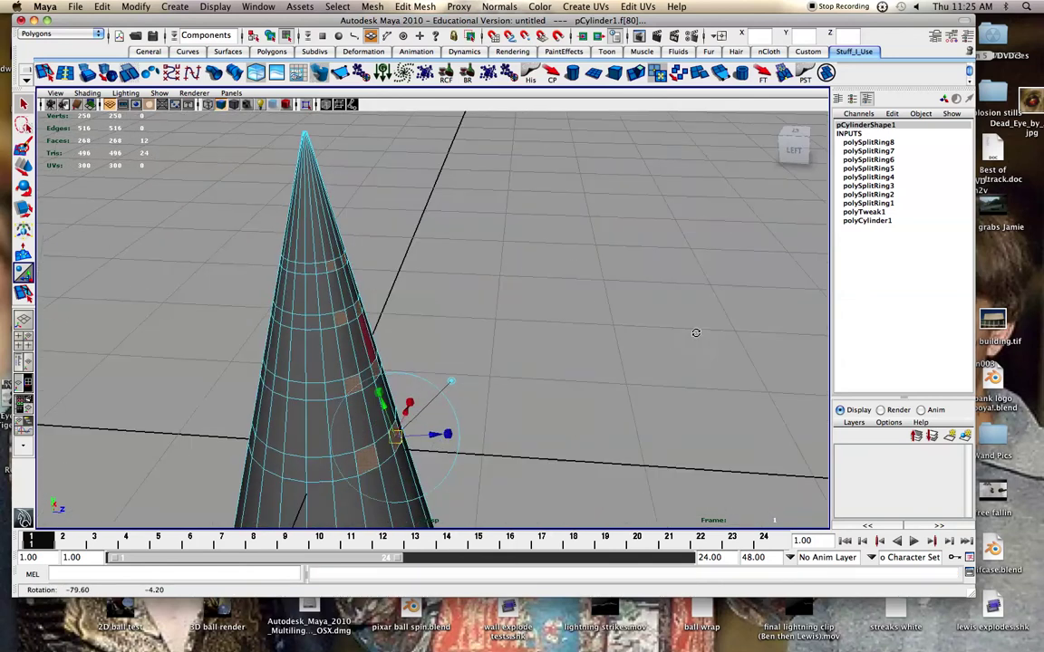
pyautogui.moveTo(434, 436); pyautogui.dragTo(337, 425)
pyautogui.press('1')
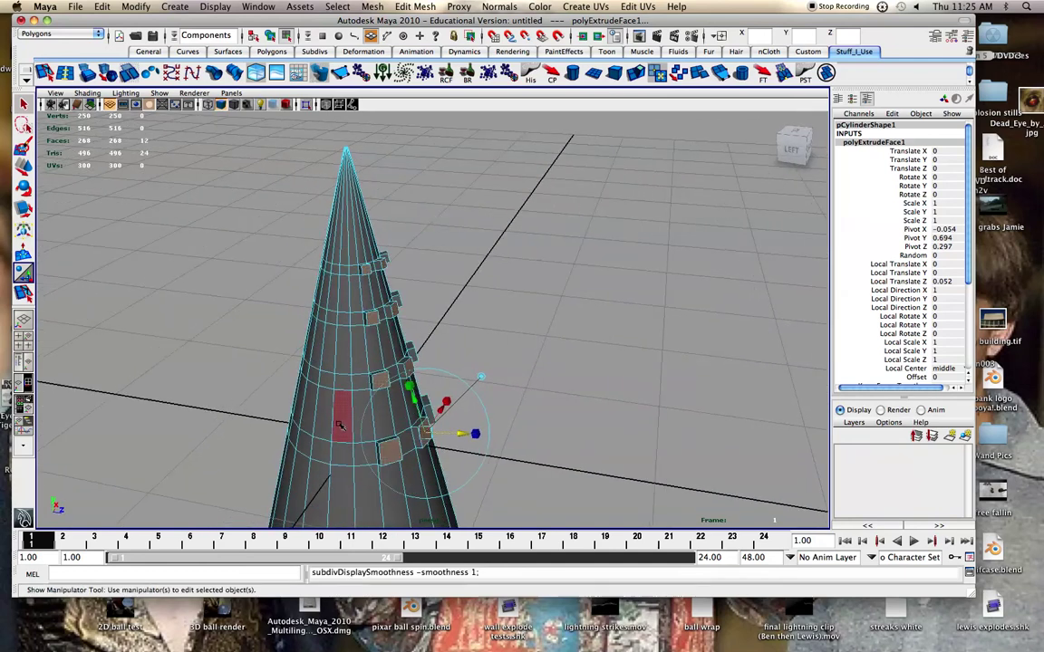
# - Extrude the block faces again by about 0.005 in local Z and scale them in to about 0.95
pyautogui.scroll(3, 344, 421)
pyautogui.keyDown('alt'); pyautogui.moveTo(344, 406); pyautogui.dragTo(357, 313, button='middle'); pyautogui.keyUp('alt')
pyautogui.scroll(4, 345, 350)
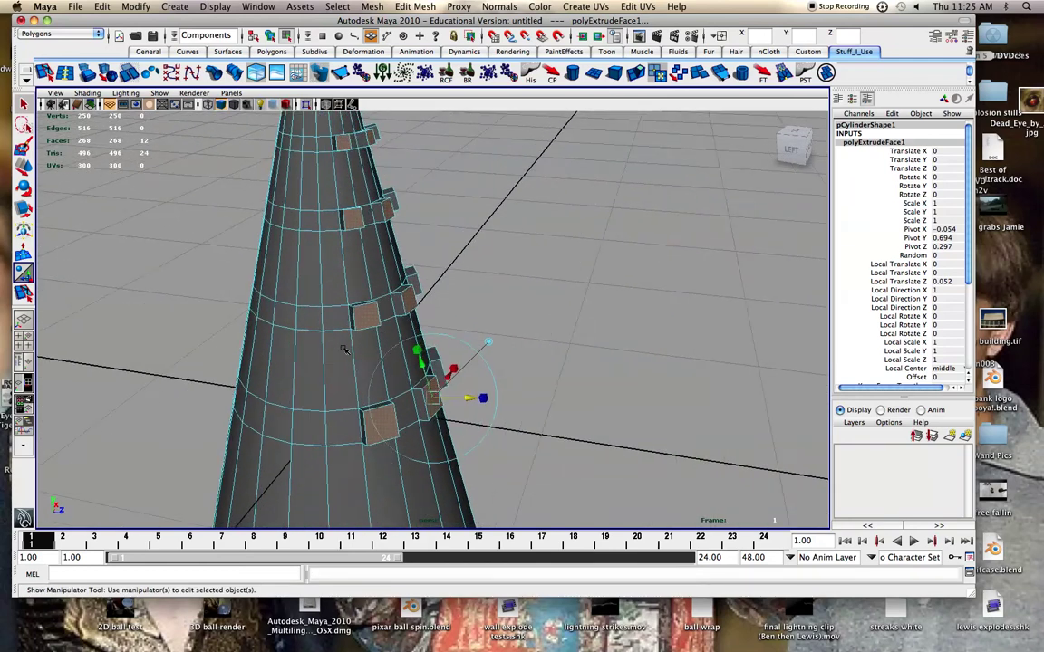
pyautogui.keyDown('alt'); pyautogui.moveTo(344, 349); pyautogui.dragTo(344, 337, button='right'); pyautogui.keyUp('alt')
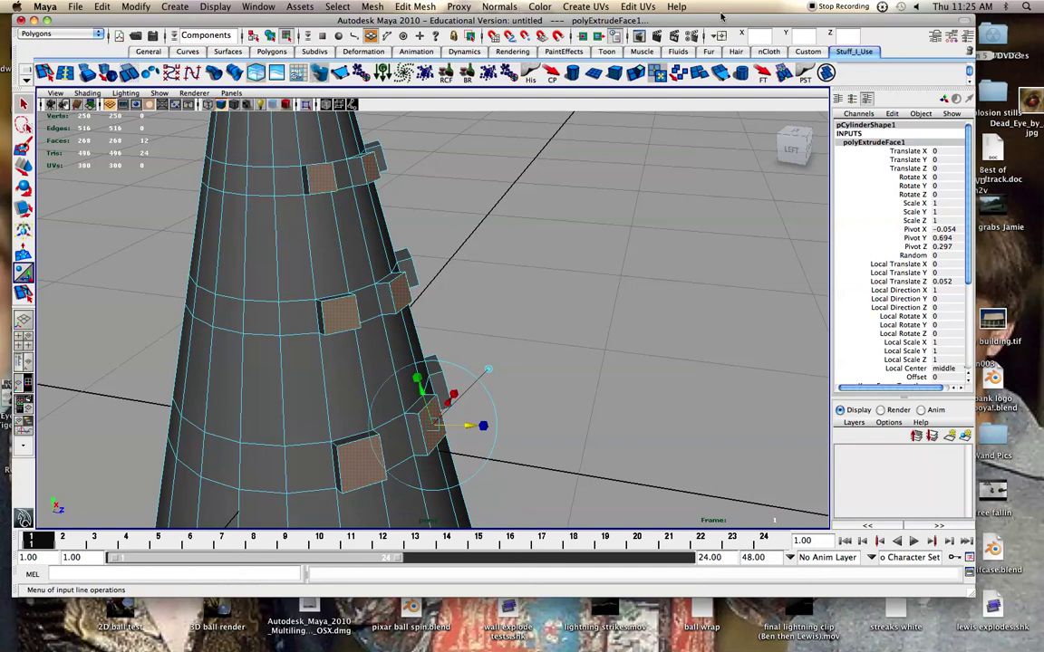
pyautogui.click(638, 72)
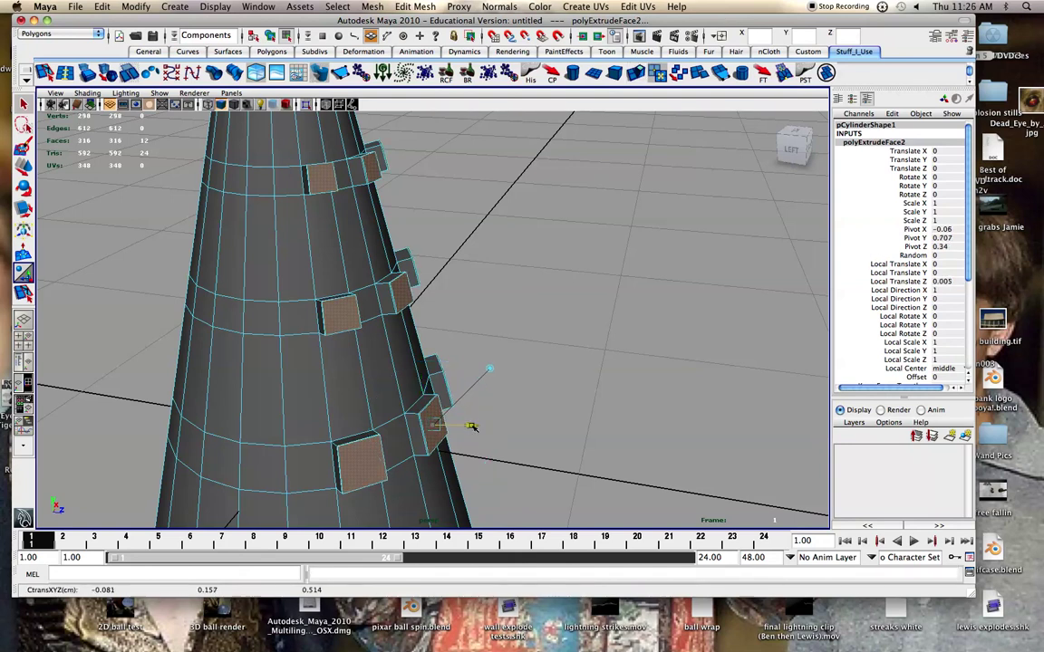
pyautogui.moveTo(472, 427); pyautogui.dragTo(433, 426)
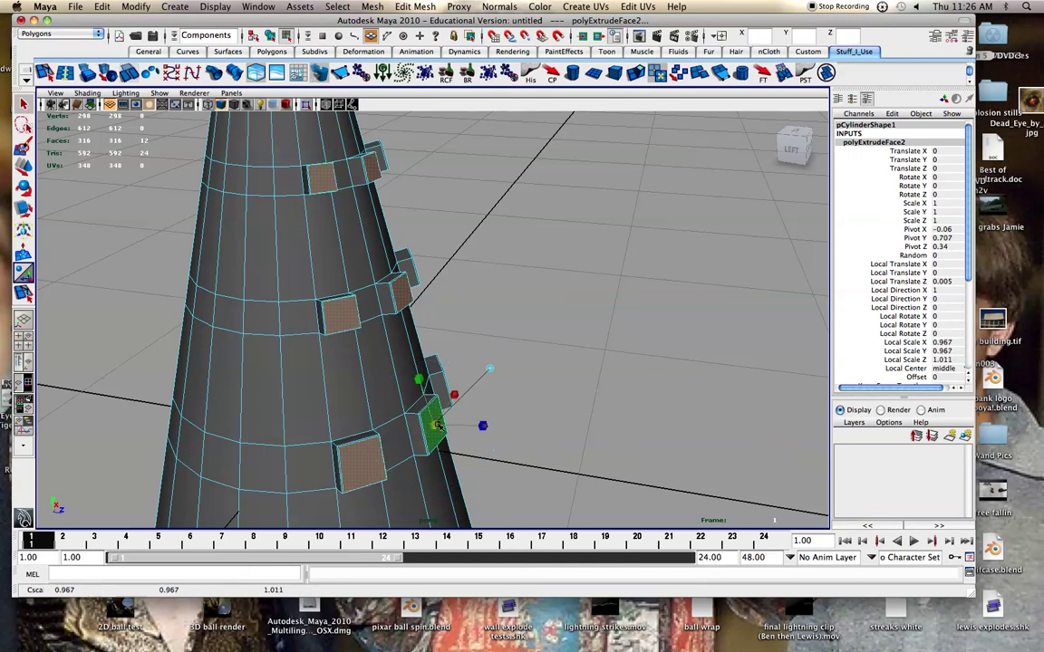
# - Extrude the block faces two more times, ending about 0.002 outward in local Z and scaled in to about 0.9
pyautogui.hotkey('ctrl', 'e')
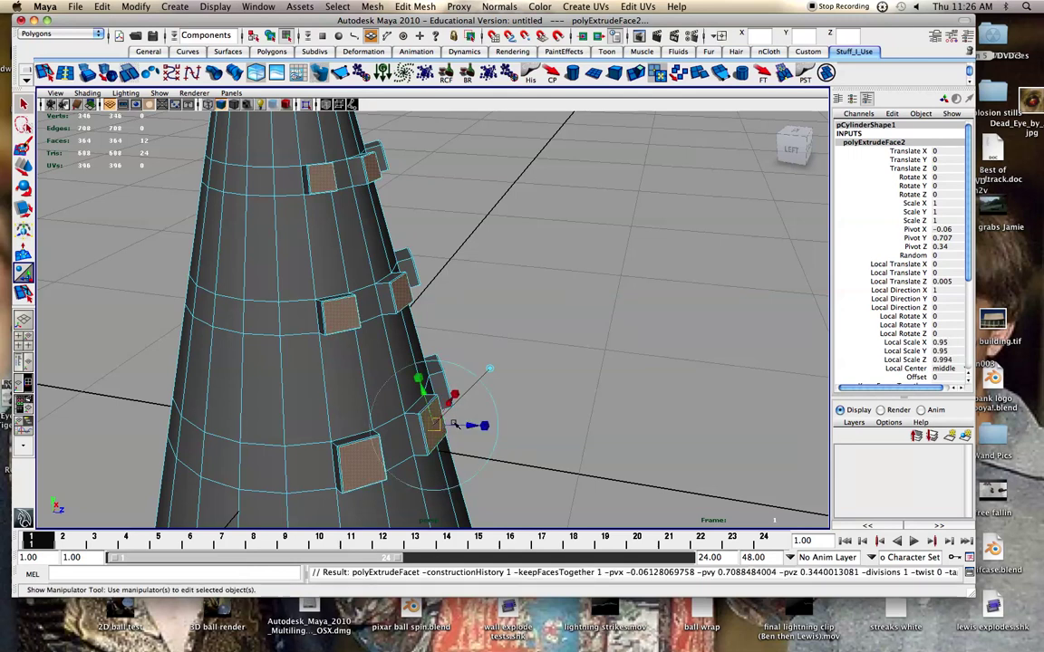
pyautogui.moveTo(484, 425); pyautogui.dragTo(438, 426)
pyautogui.hotkey('ctrl', 'e')
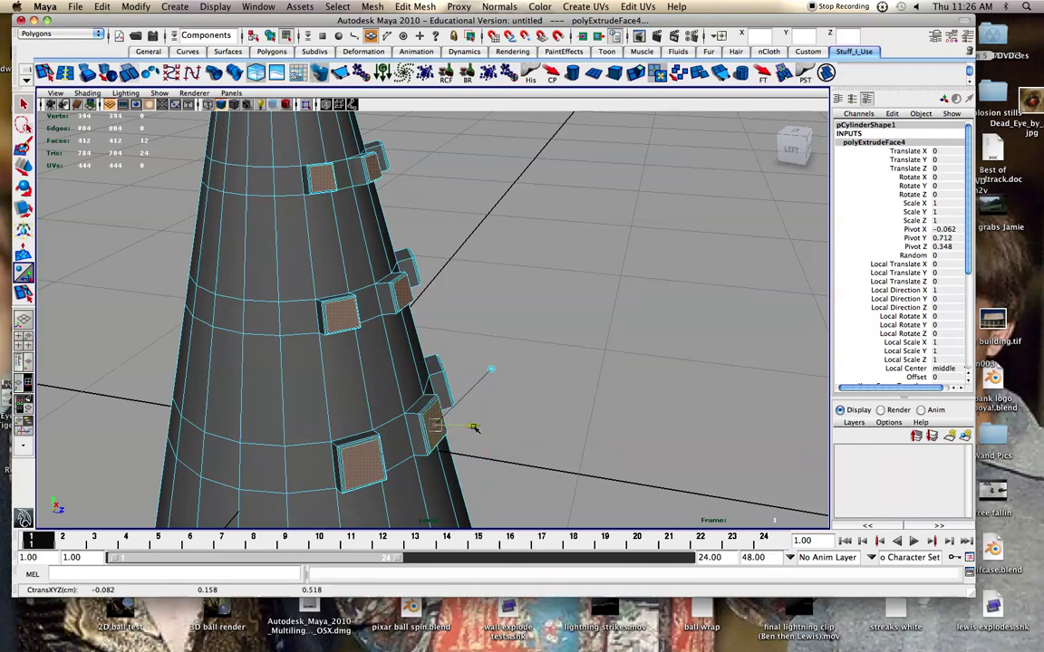
pyautogui.click(482, 427)
pyautogui.moveTo(486, 425); pyautogui.dragTo(432, 428)
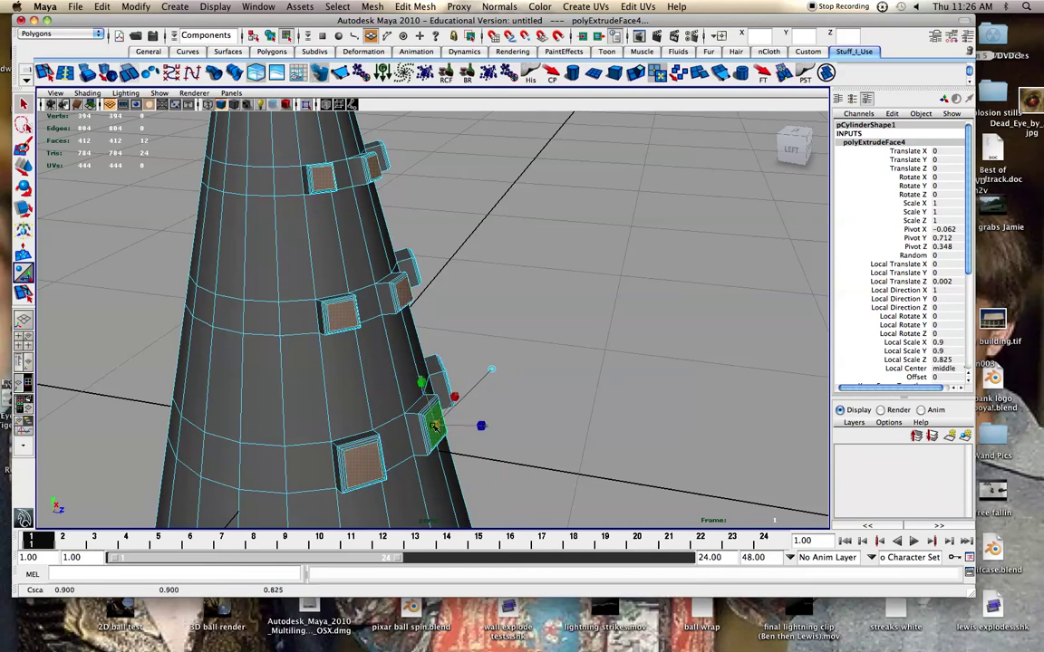
# - Return the cone to object mode and examine the blocks' rounded edges up close, first shaded and then with the wireframe
pyautogui.rightClick(358, 395)
pyautogui.moveTo(358, 395); pyautogui.dragTo(399, 382, button='right')
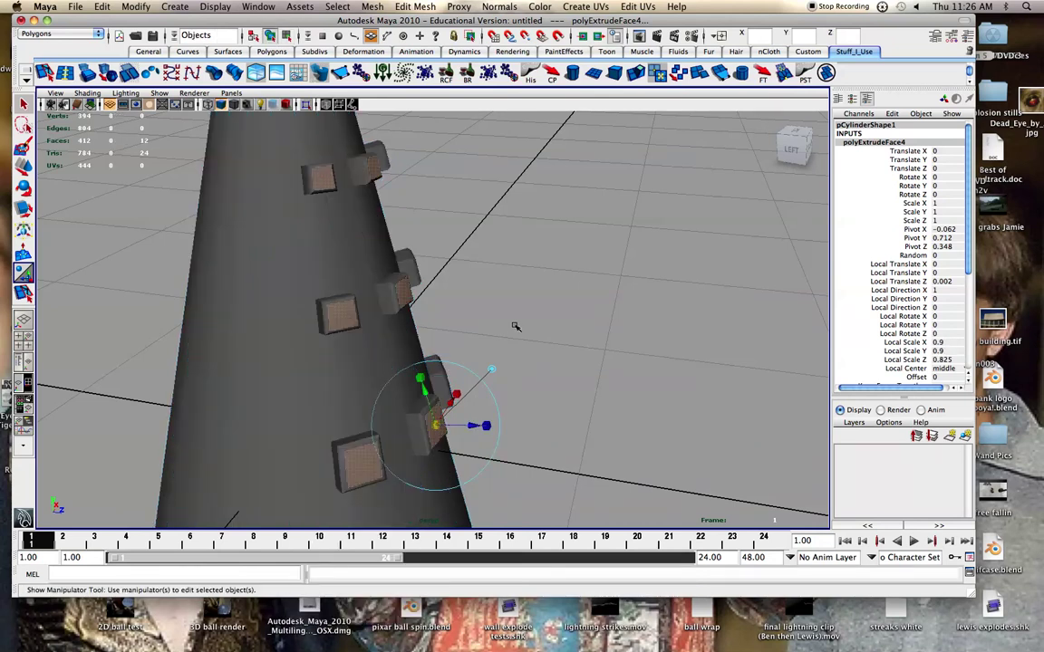
pyautogui.click(454, 374)
pyautogui.keyDown('alt'); pyautogui.moveTo(454, 373); pyautogui.dragTo(384, 348); pyautogui.keyUp('alt')
pyautogui.scroll(5, 384, 347)
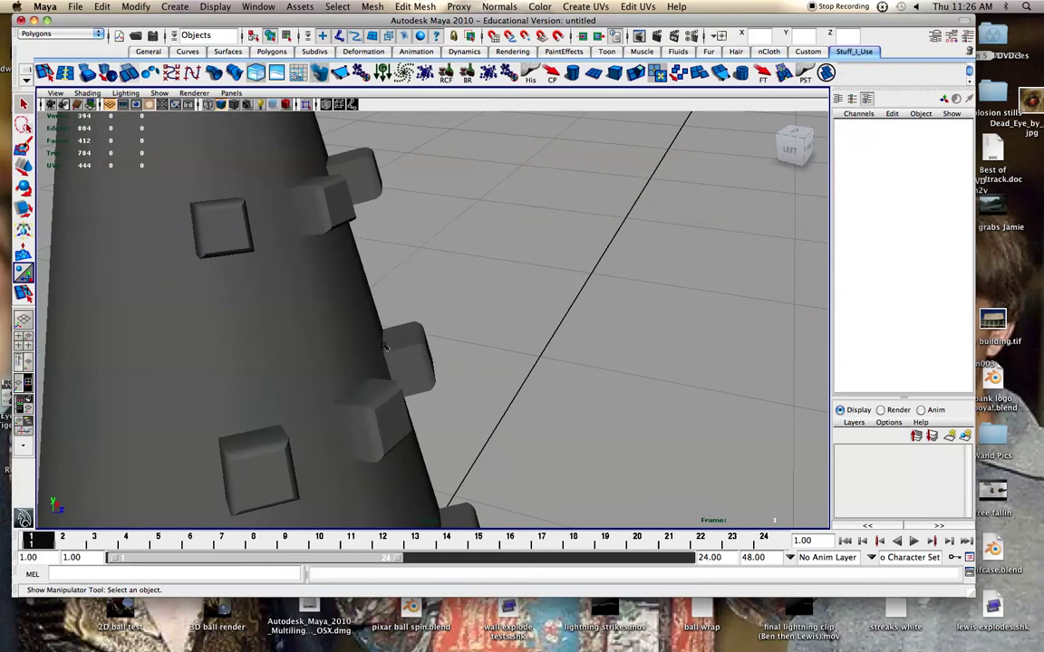
pyautogui.scroll(-2, 385, 349)
pyautogui.click(397, 389)
pyautogui.scroll(3, 391, 392)
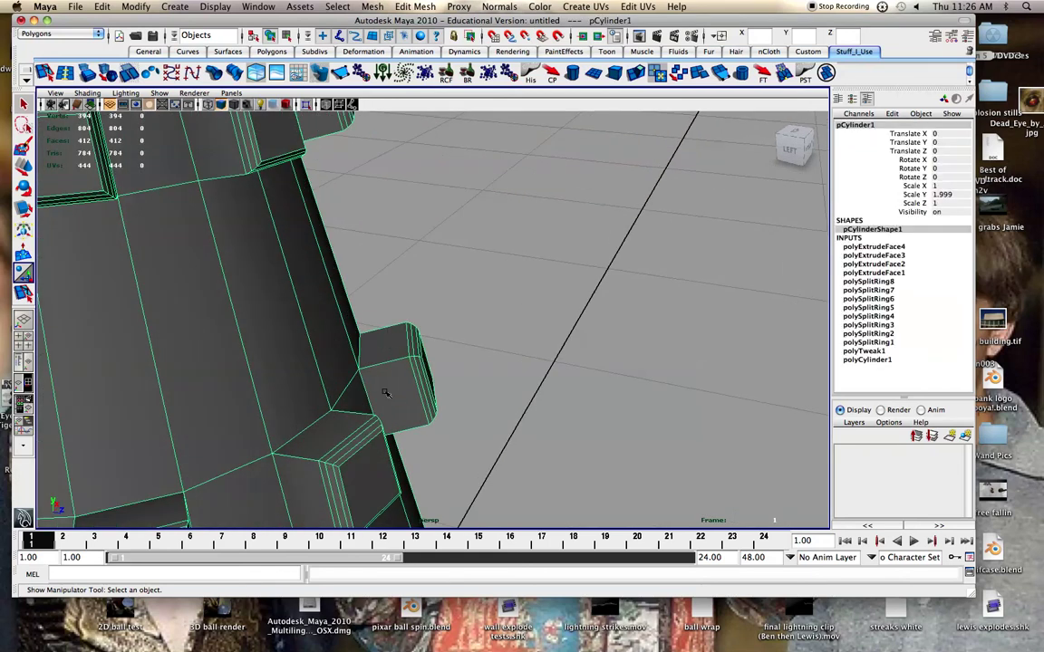
pyautogui.keyDown('alt'); pyautogui.moveTo(384, 393); pyautogui.dragTo(431, 350); pyautogui.keyUp('alt')
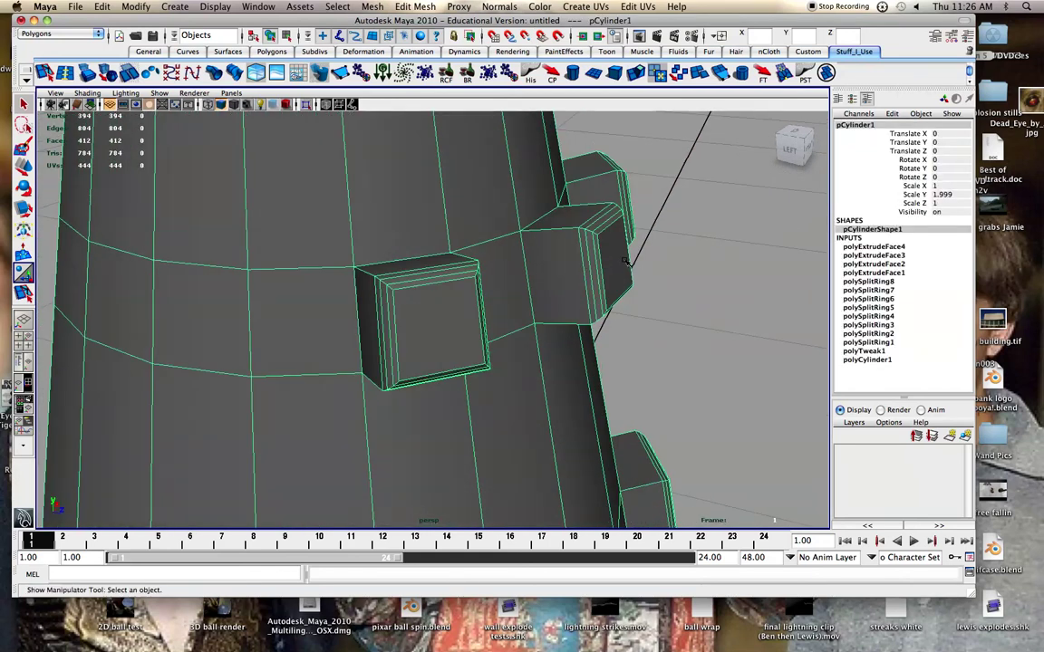
# - Undo back to the face selection on the blocks and deselect the faces
pyautogui.scroll(-4, 616, 272)
pyautogui.hotkey('ctrl', 'z')
pyautogui.hotkey('ctrl', 'z')
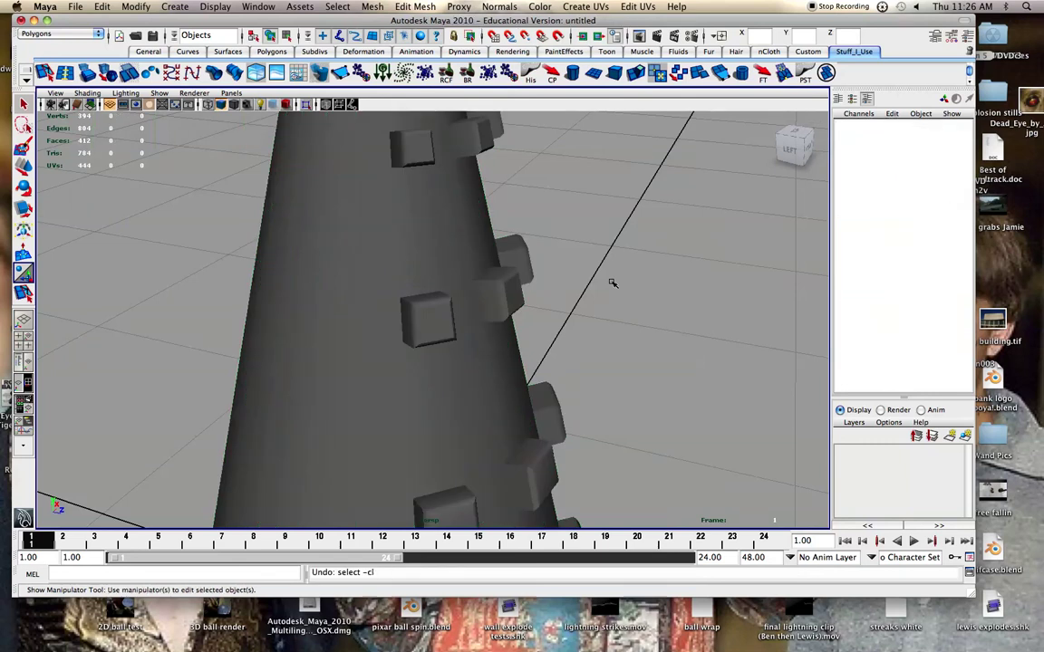
pyautogui.hotkey('ctrl', 'z')
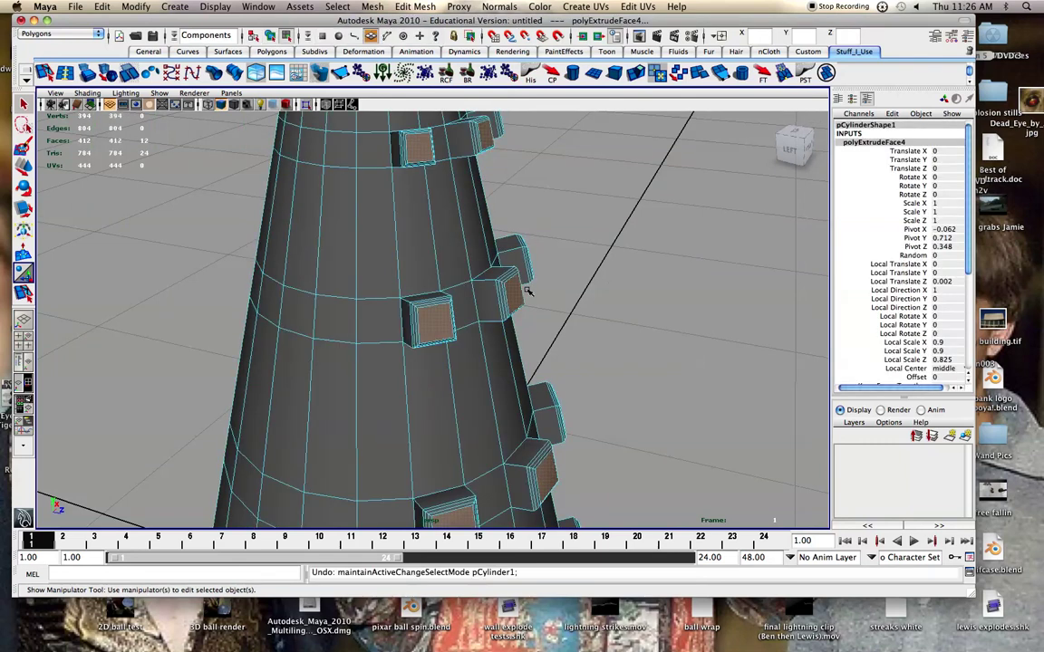
pyautogui.press('w')
pyautogui.click(529, 292)
pyautogui.keyDown('alt'); pyautogui.moveTo(528, 292); pyautogui.dragTo(491, 340); pyautogui.keyUp('alt')
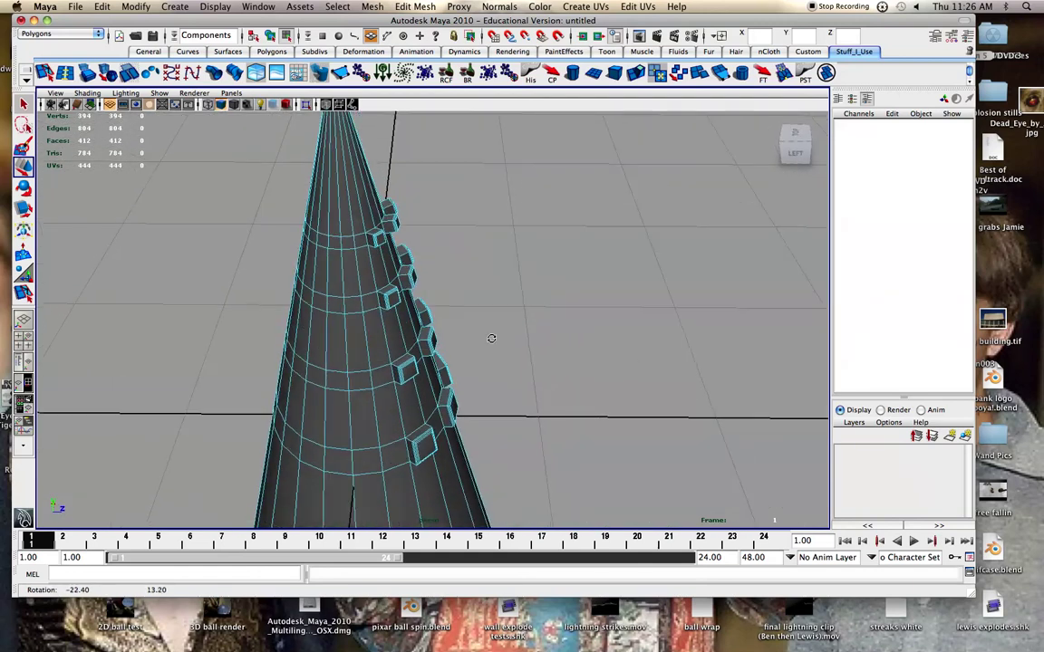
pyautogui.scroll(-4, 441, 347)
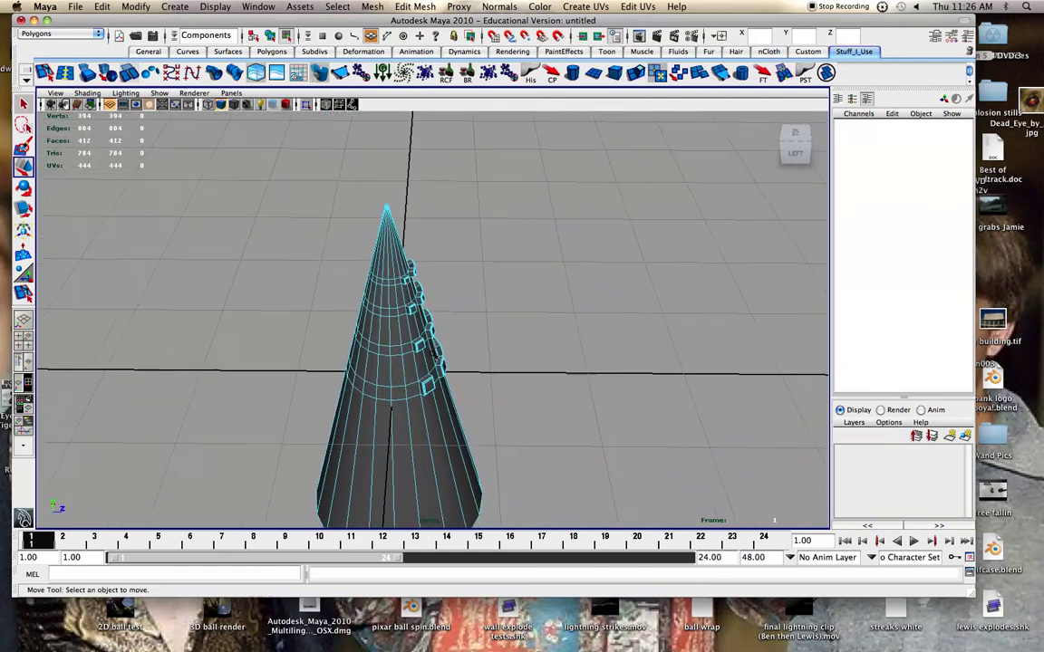
# - Return to object mode, select the cone to examine the blocks' extruded edges, and clear the selection
pyautogui.moveTo(419, 363); pyautogui.dragTo(453, 349, button='right')
pyautogui.keyDown('alt'); pyautogui.moveTo(450, 364); pyautogui.dragTo(324, 370); pyautogui.keyUp('alt')
pyautogui.scroll(3, 393, 363)
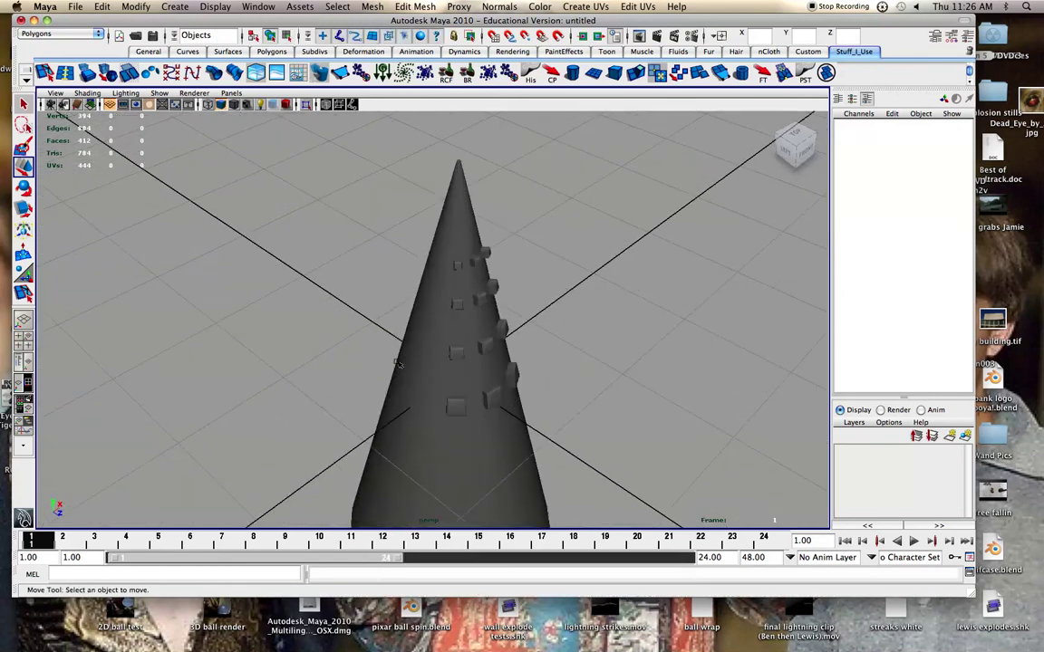
pyautogui.click(406, 366)
pyautogui.scroll(4, 410, 367)
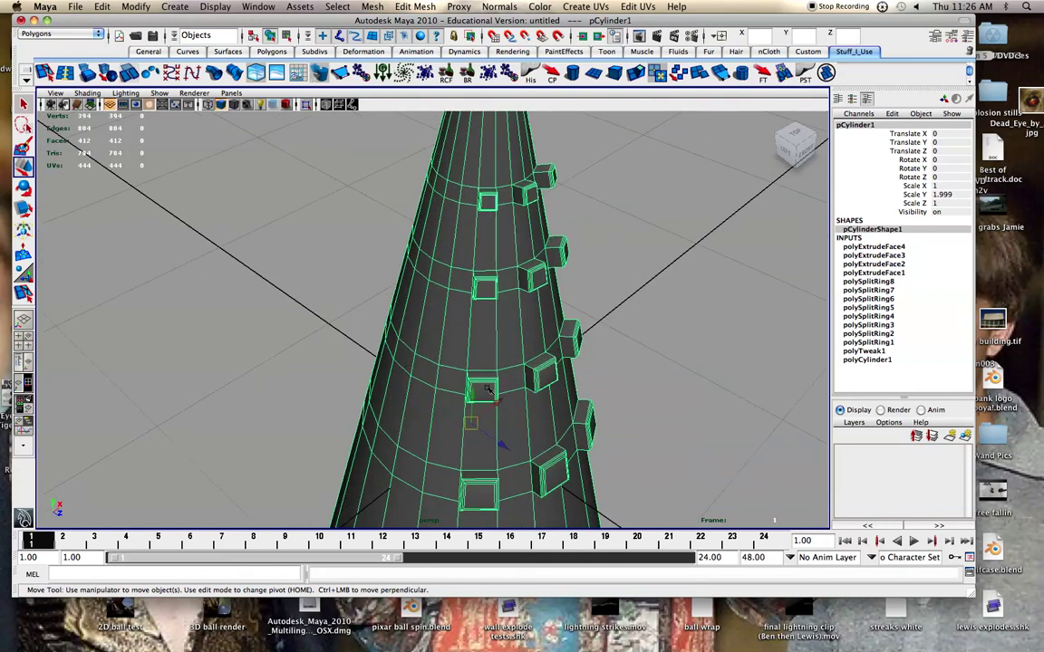
pyautogui.scroll(-5, 453, 391)
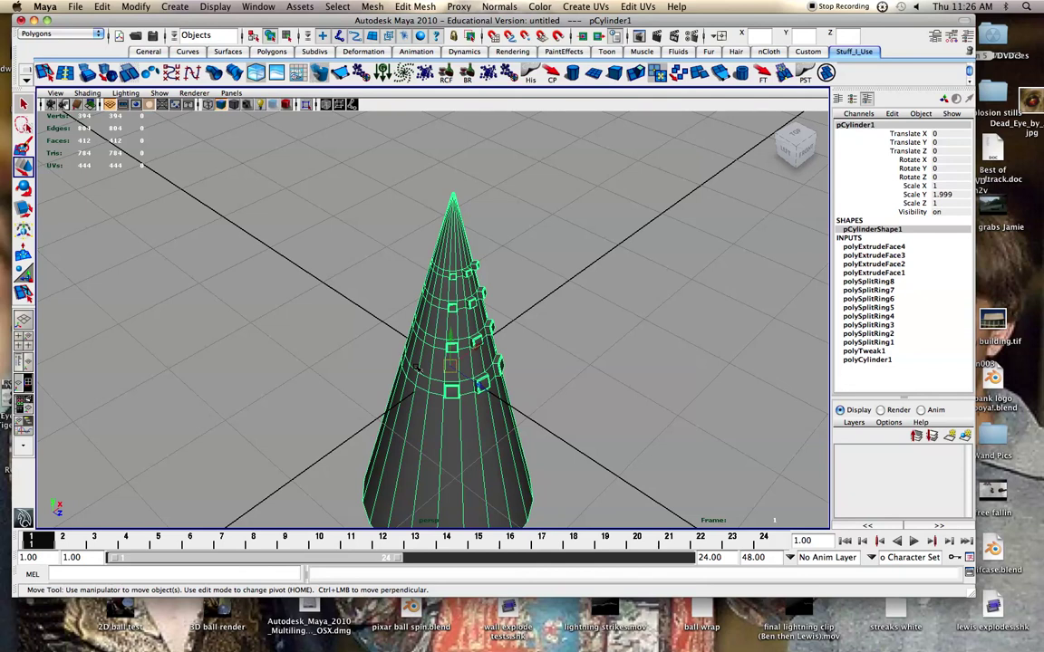
pyautogui.scroll(-4, 417, 368)
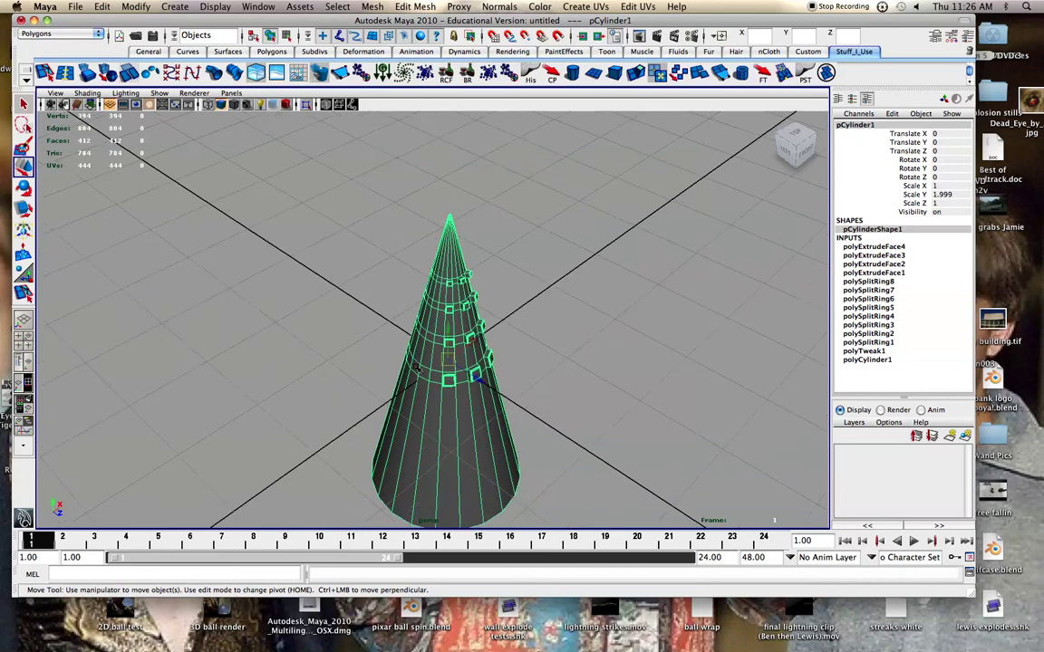
pyautogui.click(551, 365)
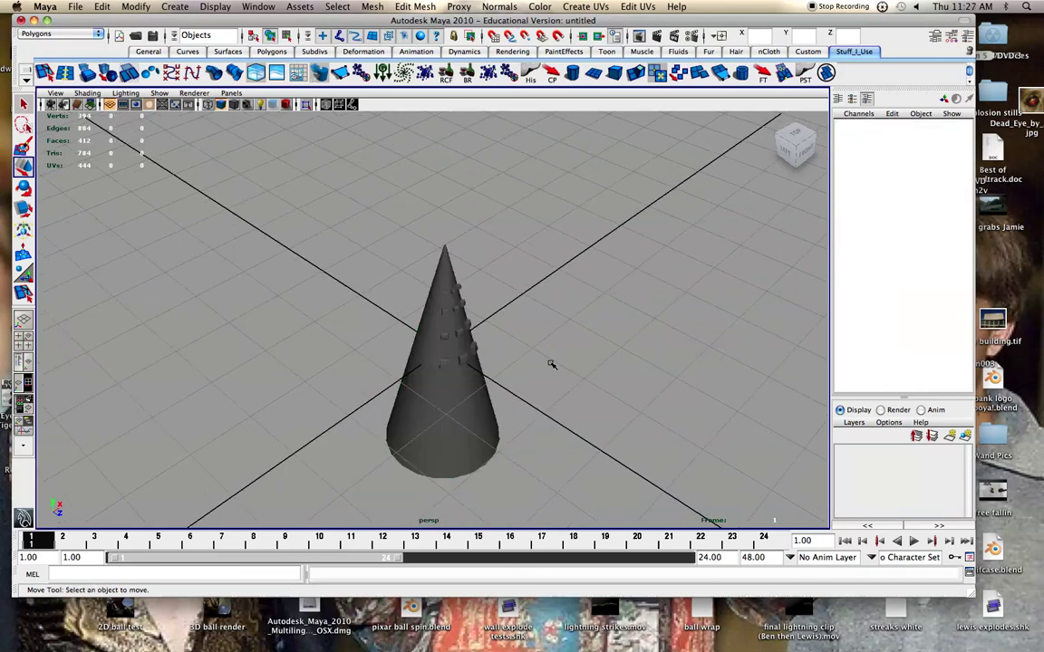